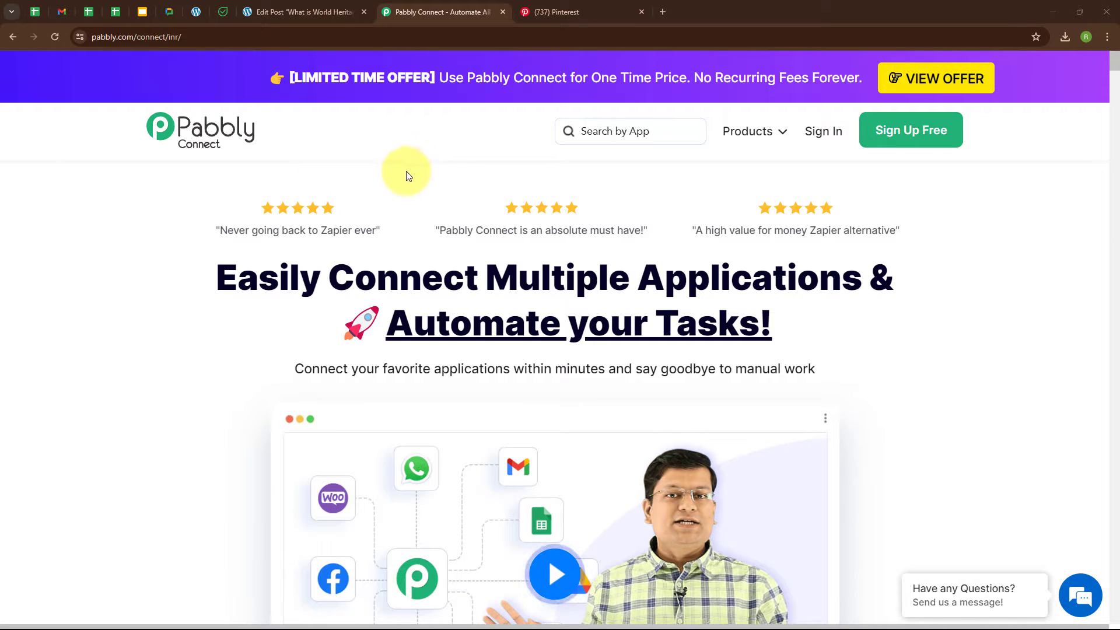
Step: Examine the published WordPress post and the matching Pinterest pin, and return to the Pabbly Connect page
click(298, 2)
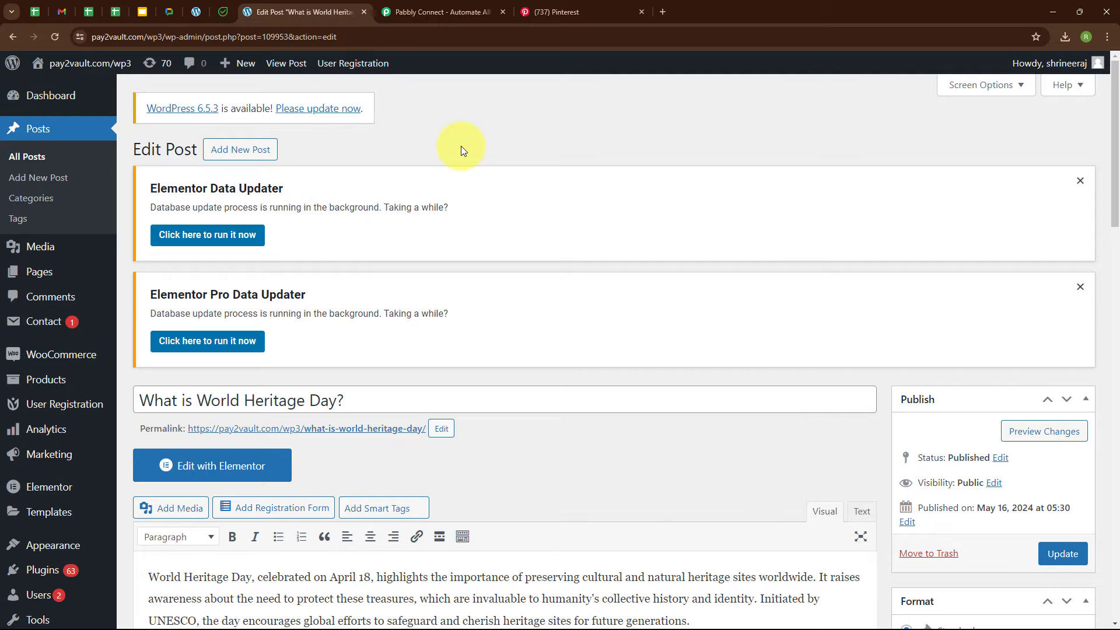
click(562, 10)
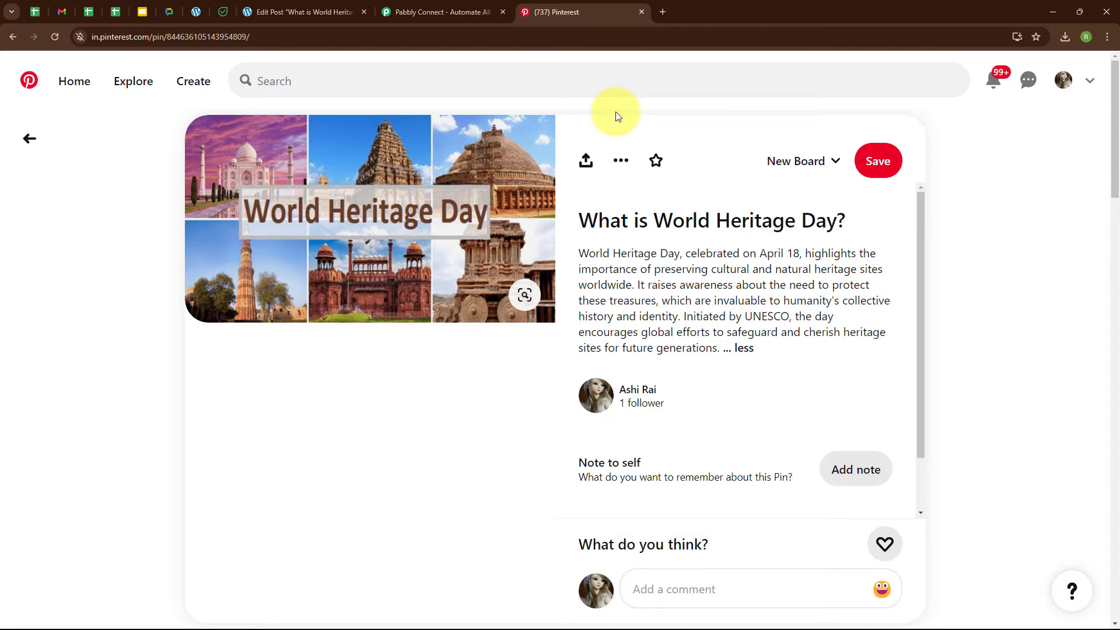
click(444, 5)
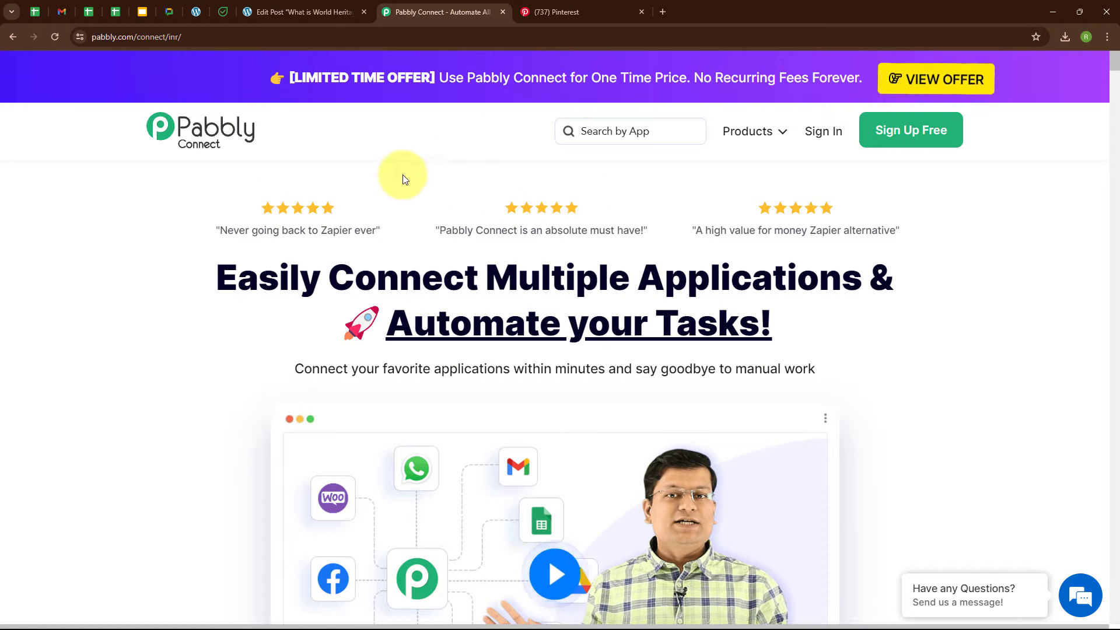
Step: Open the Pabbly Connect dashboard from the All Pabbly Apps page
click(192, 36)
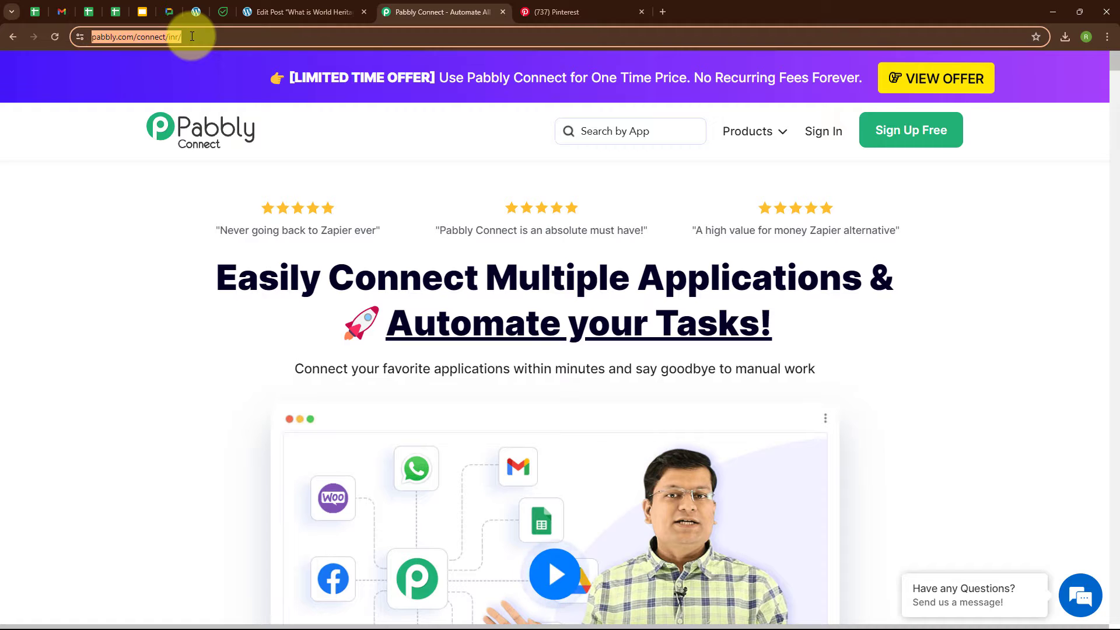
click(410, 162)
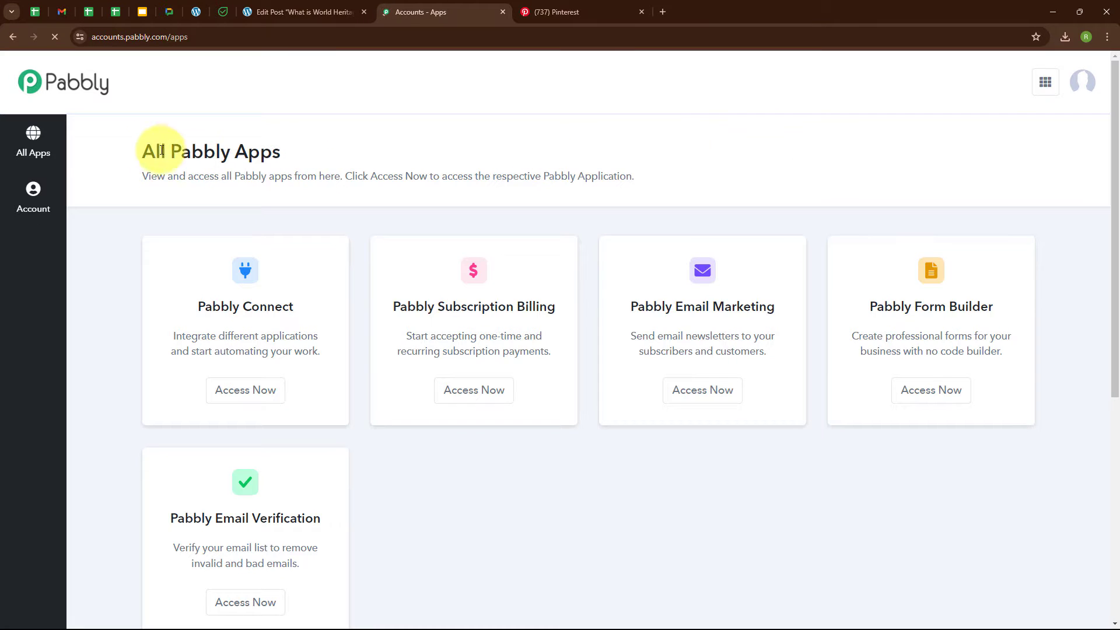
drag(142, 150, 387, 150)
click(387, 150)
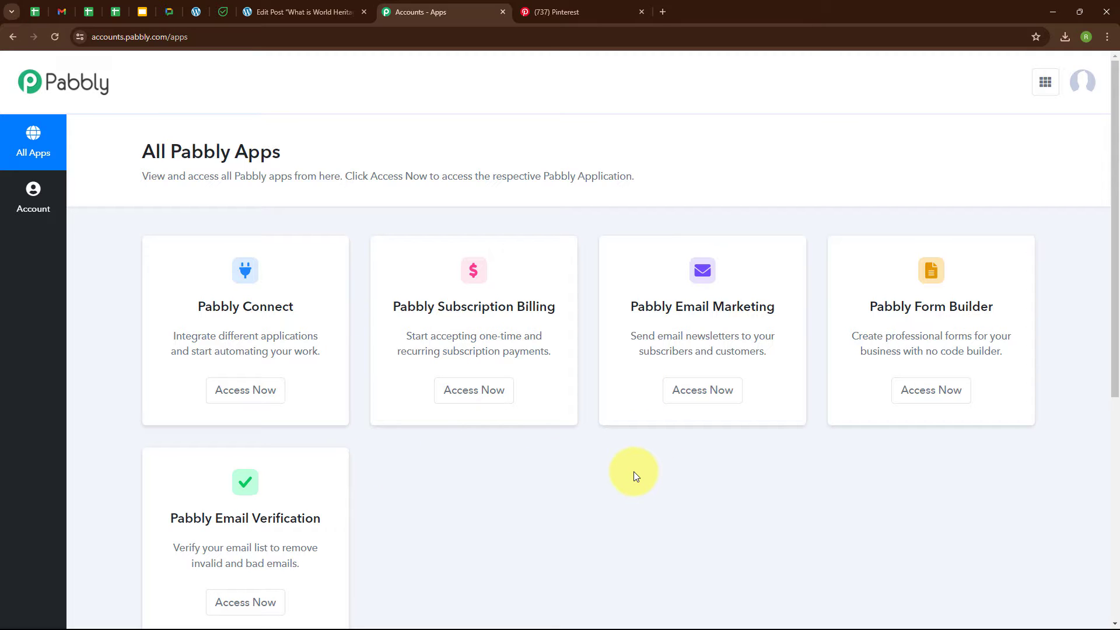
click(259, 407)
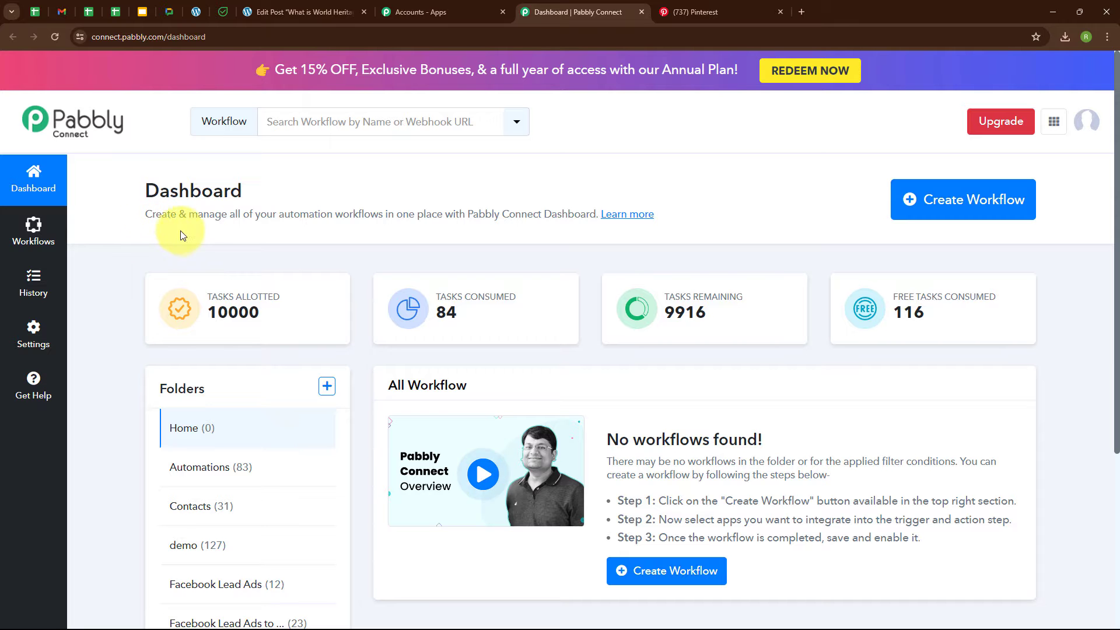
Step: Create a workflow named "Create Pinterest Pin from WordPress Posts" in the Automations folder
click(957, 204)
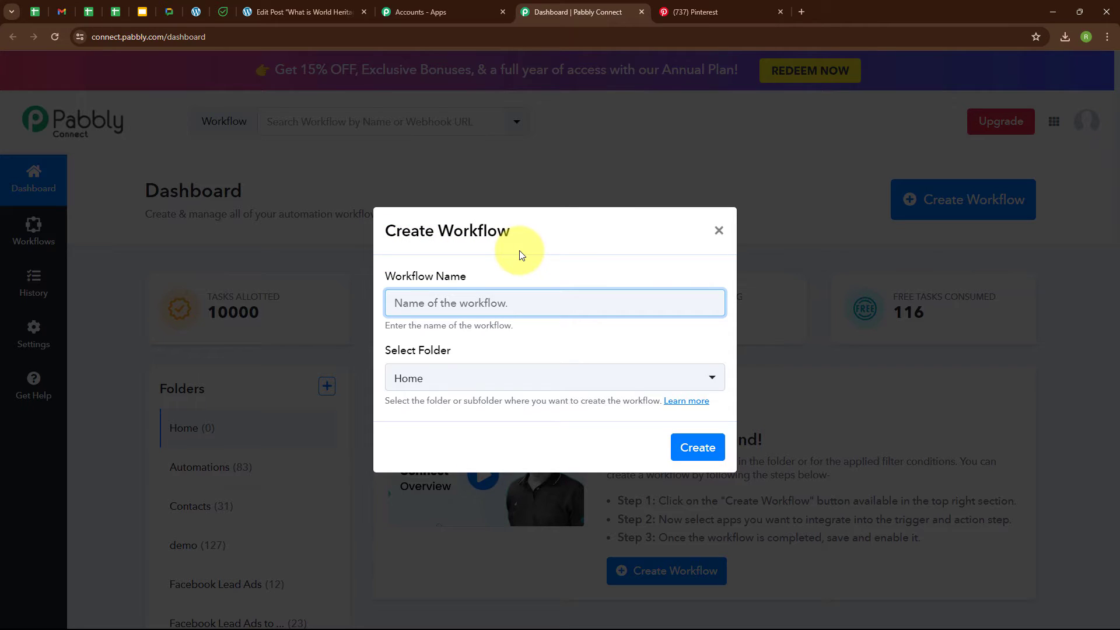
text(Create Pinterest Pin from WordPress Posts)
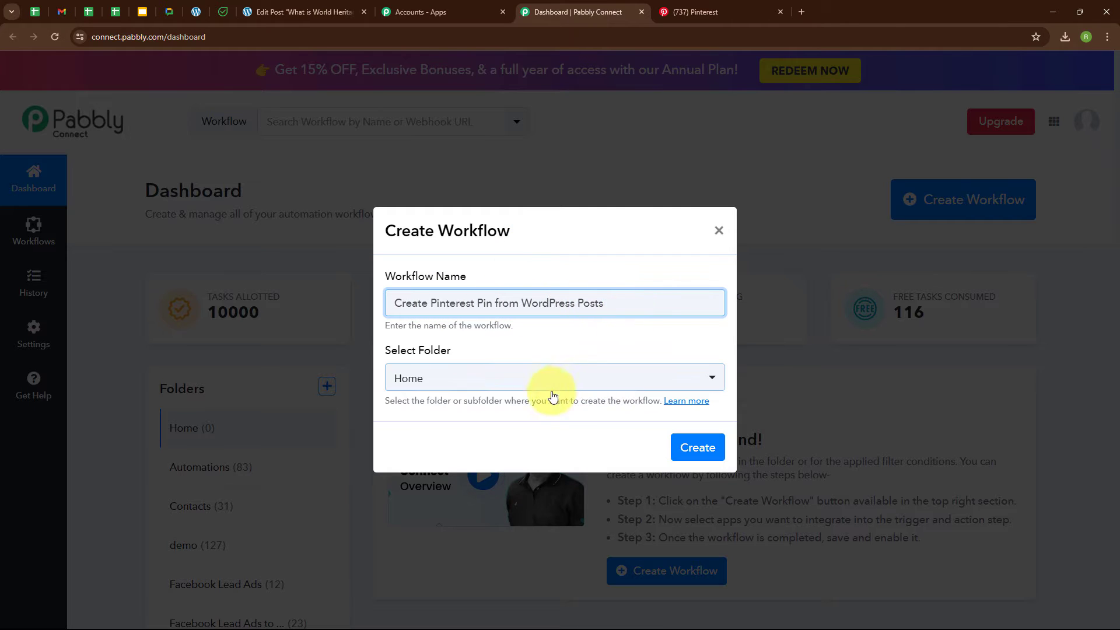
click(513, 384)
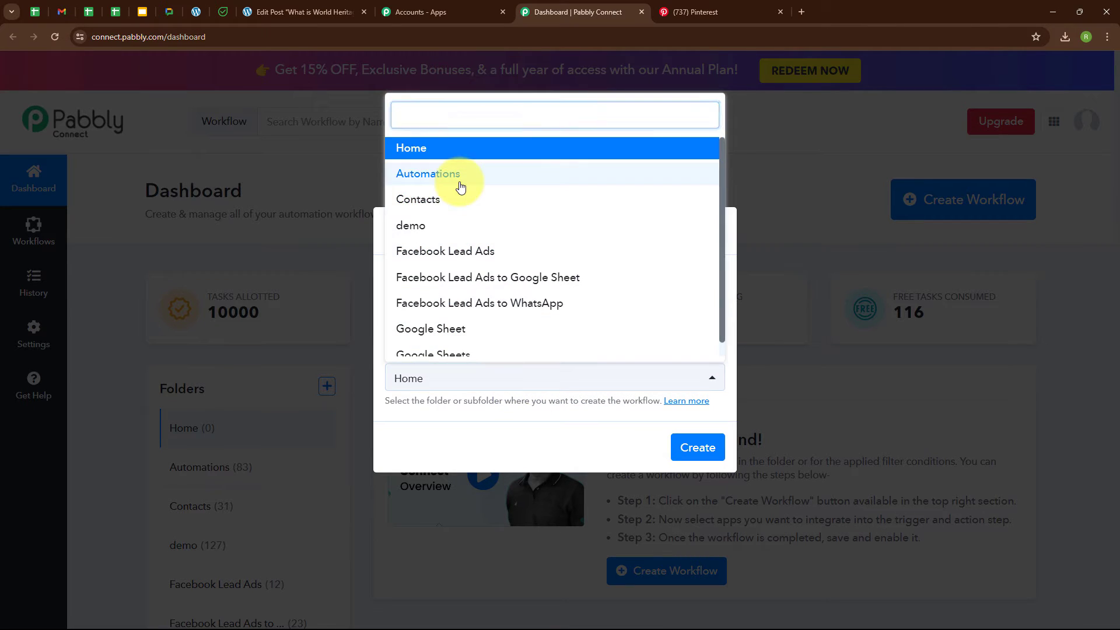
click(460, 175)
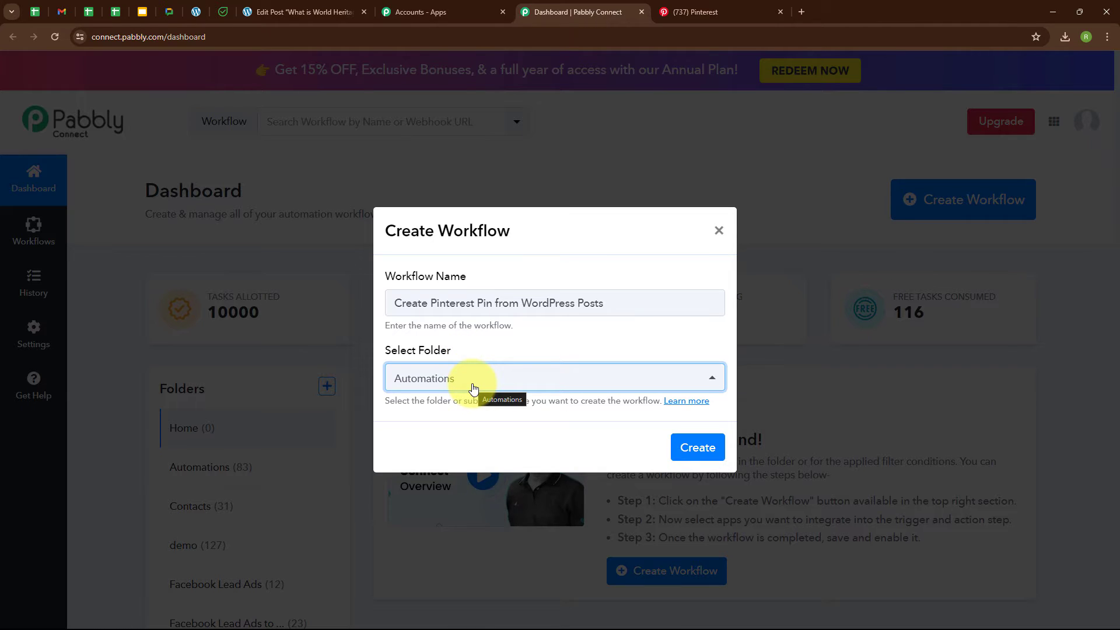
click(680, 457)
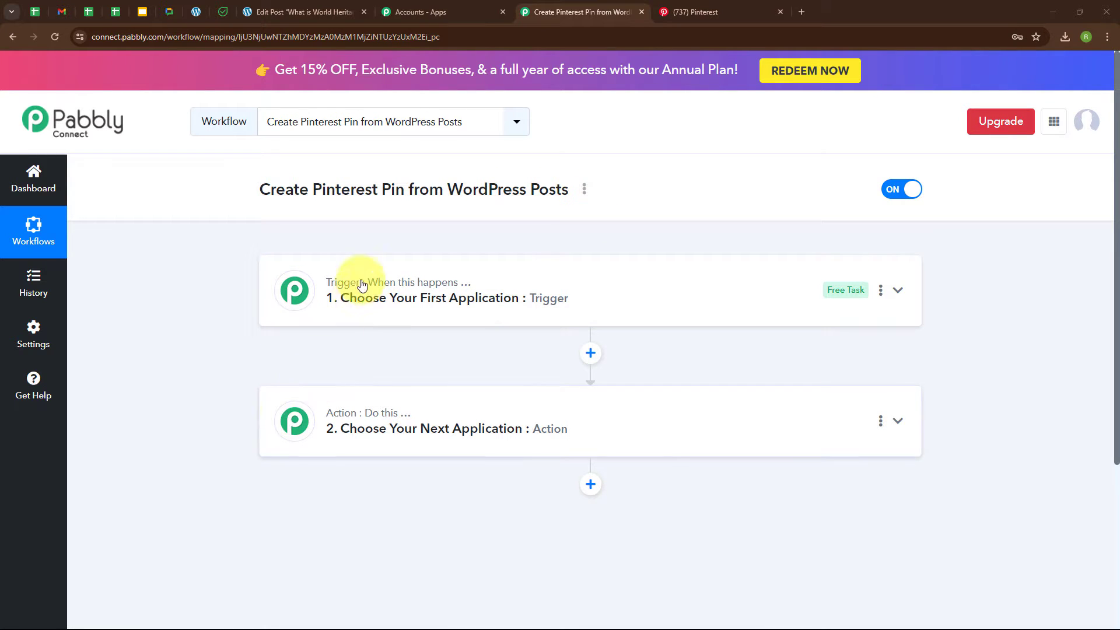
Step: Set the workflow's trigger to the WordPress app with the New Post Published event
mouse_move(361, 418)
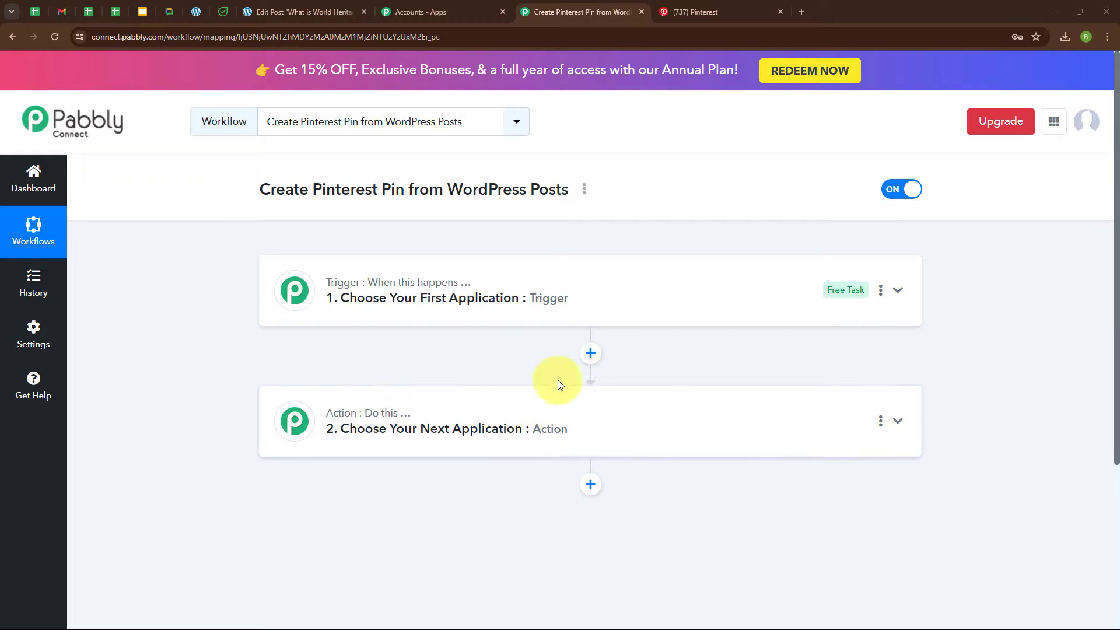
click(898, 292)
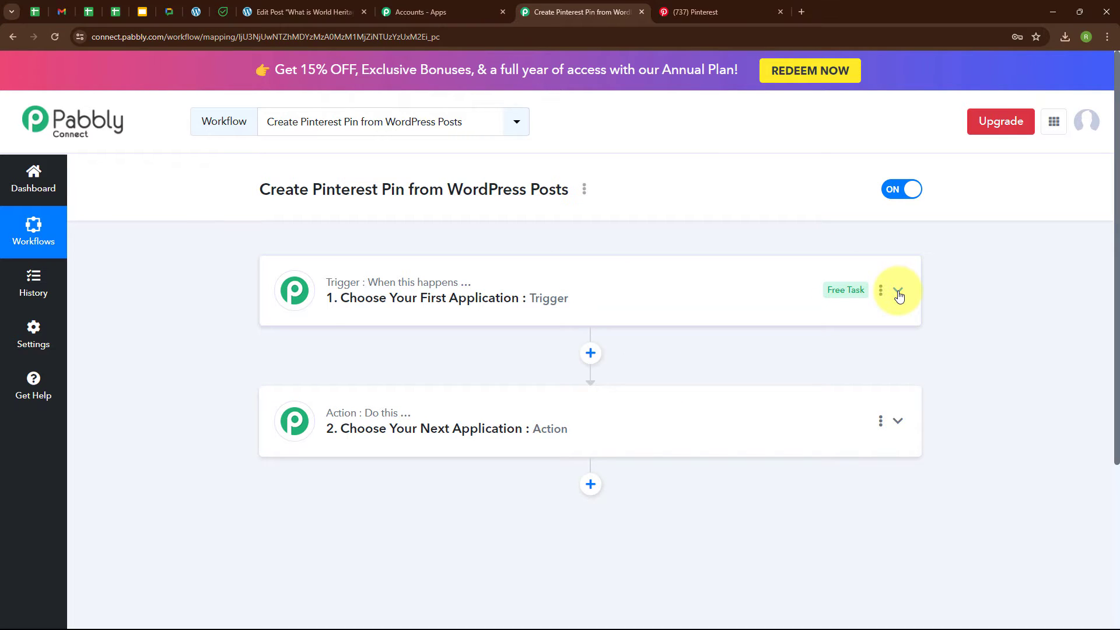
click(323, 379)
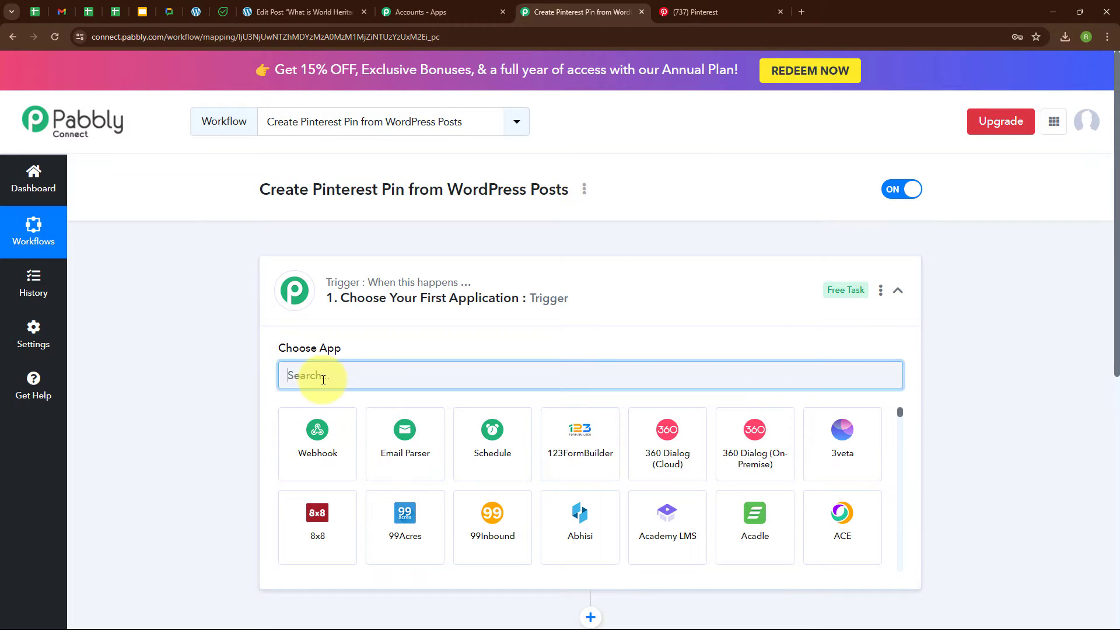
text(Wor)
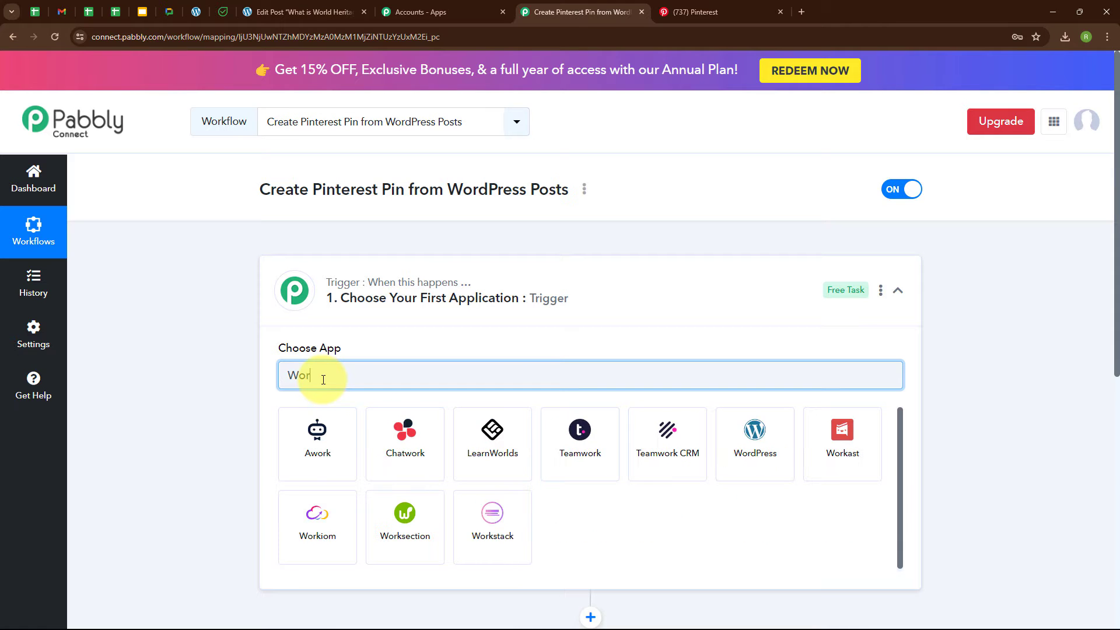
click(723, 450)
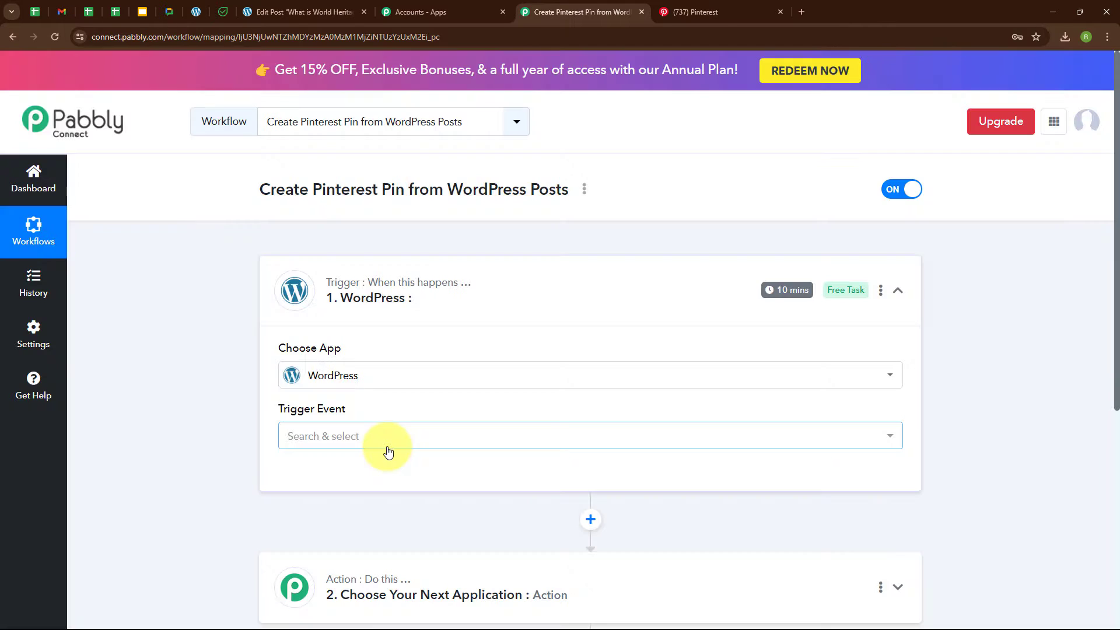
click(387, 446)
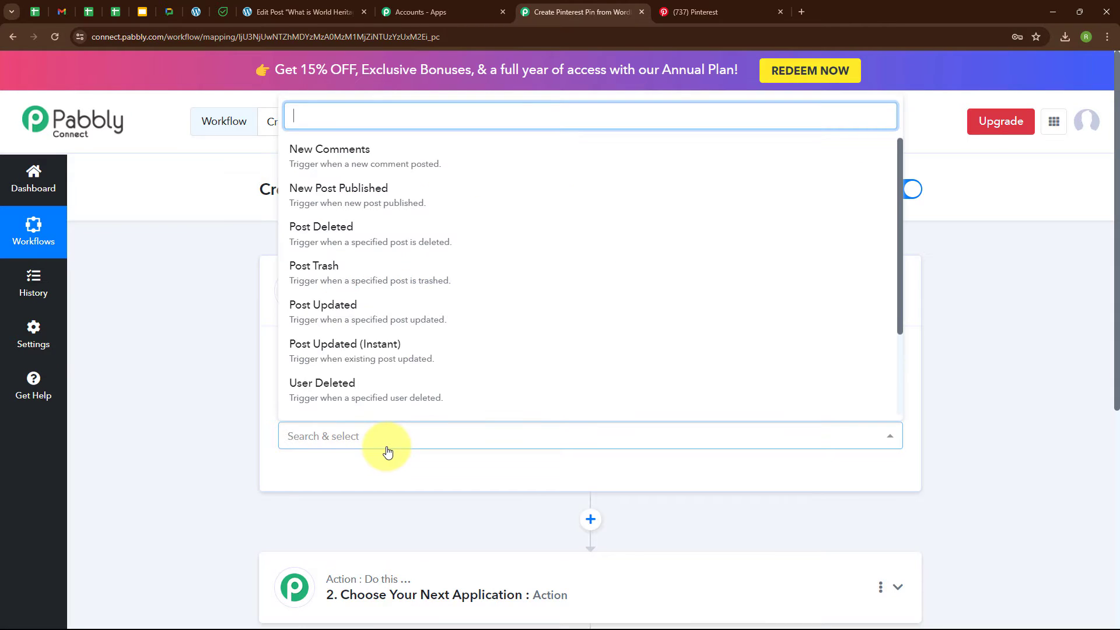
click(362, 201)
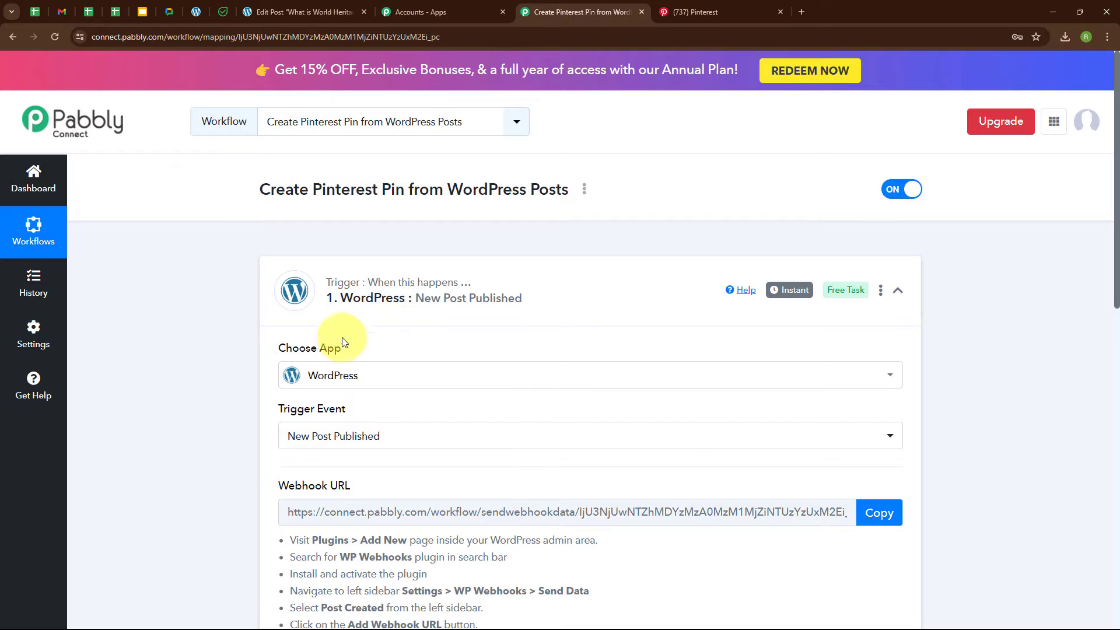
Step: Read the WP Webhooks setup instructions below the trigger's webhook URL
scroll(473, 443, down, 1)
scroll(473, 444, down, 3)
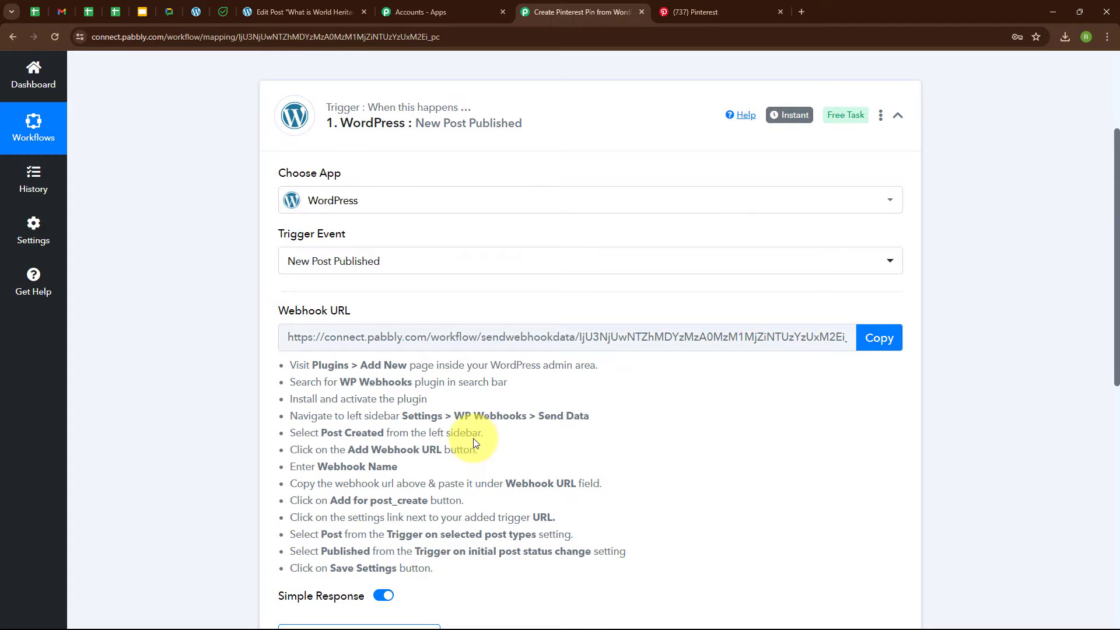
mouse_move(341, 312)
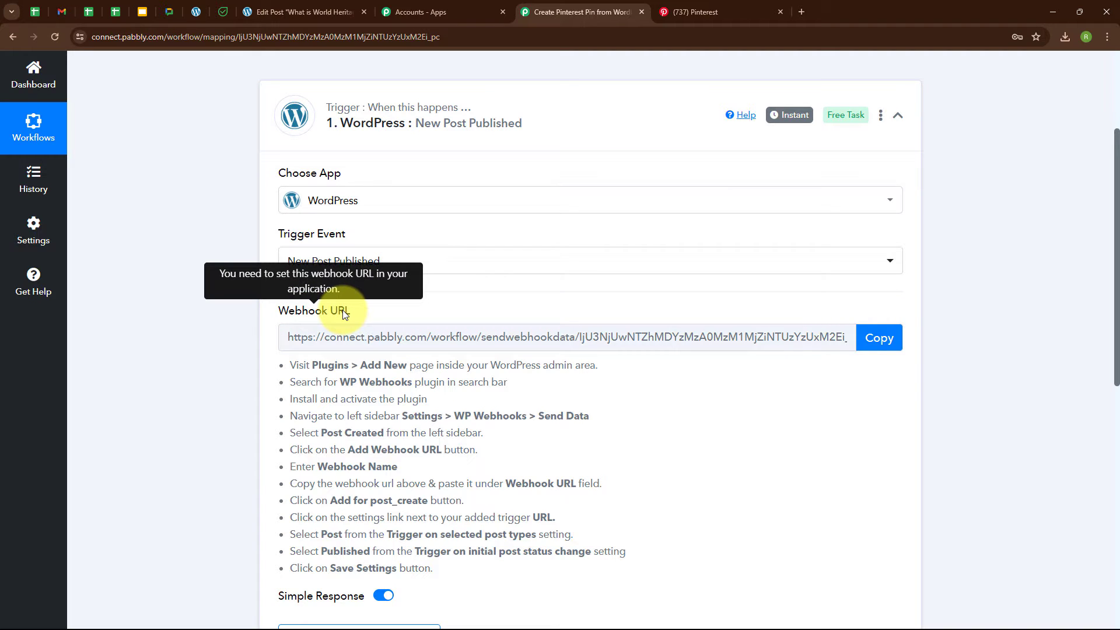
drag(286, 361, 572, 551)
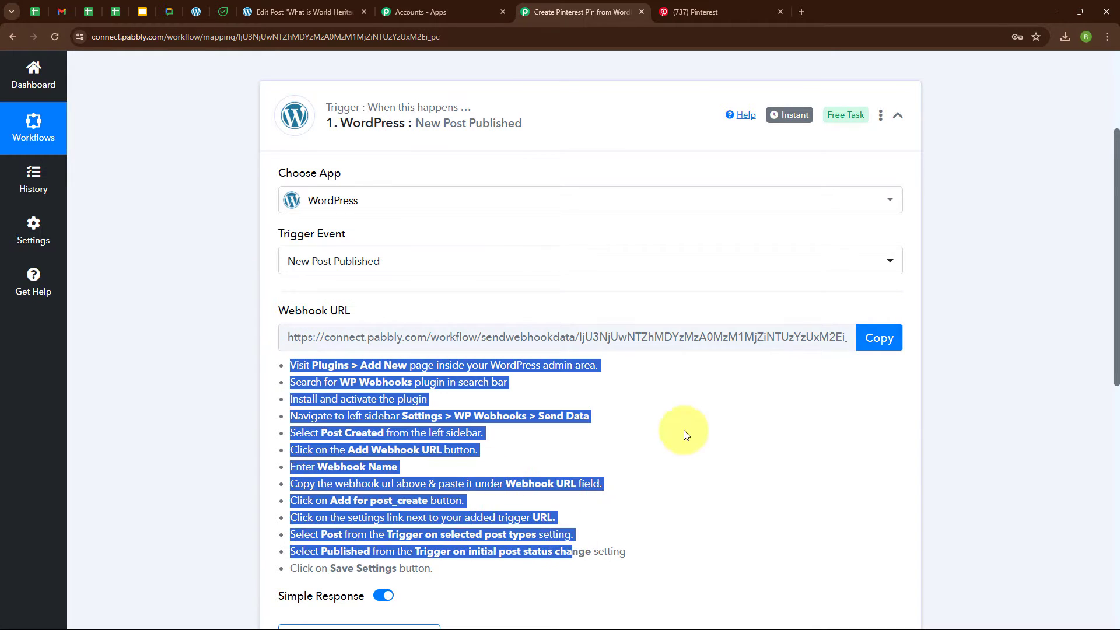
click(686, 435)
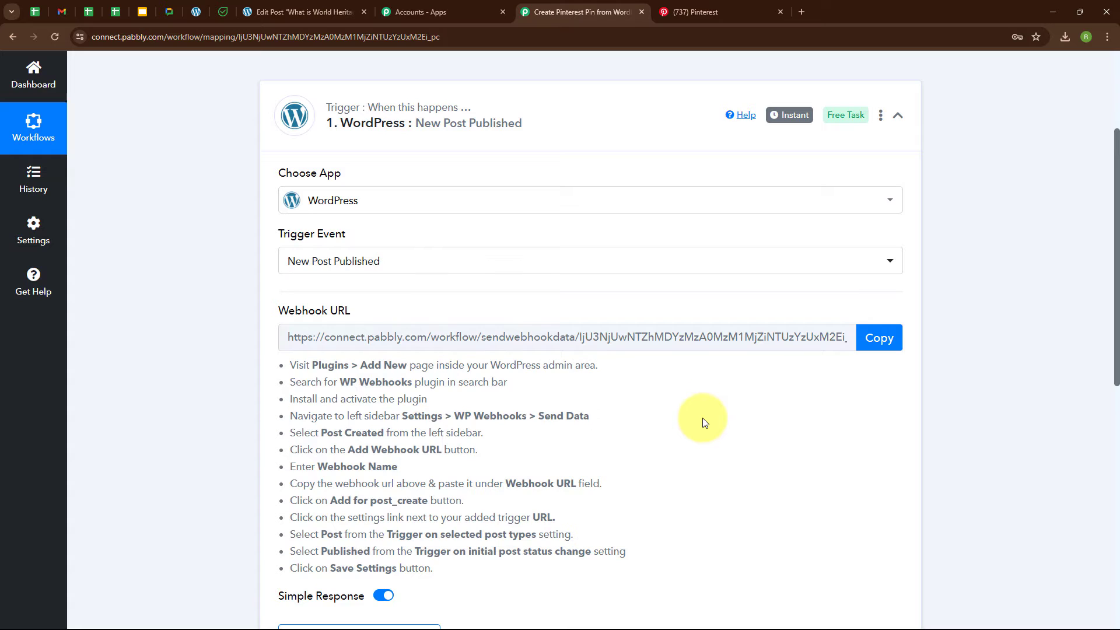
Step: Switch to the WordPress admin and search the new plugins for "WP Webhook"
click(334, 10)
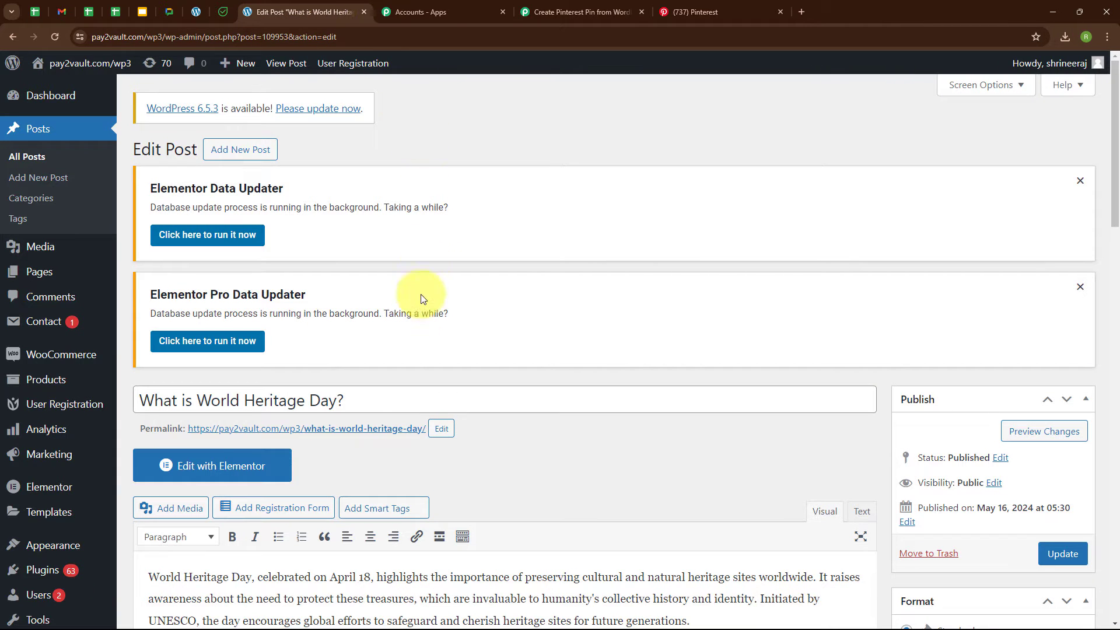
click(58, 572)
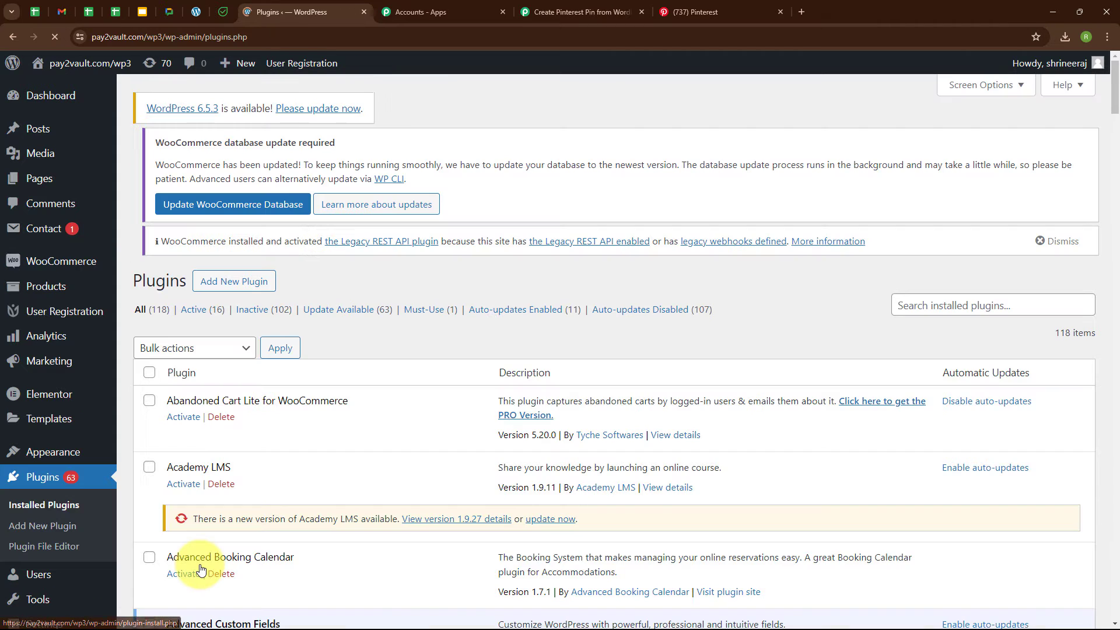
click(43, 525)
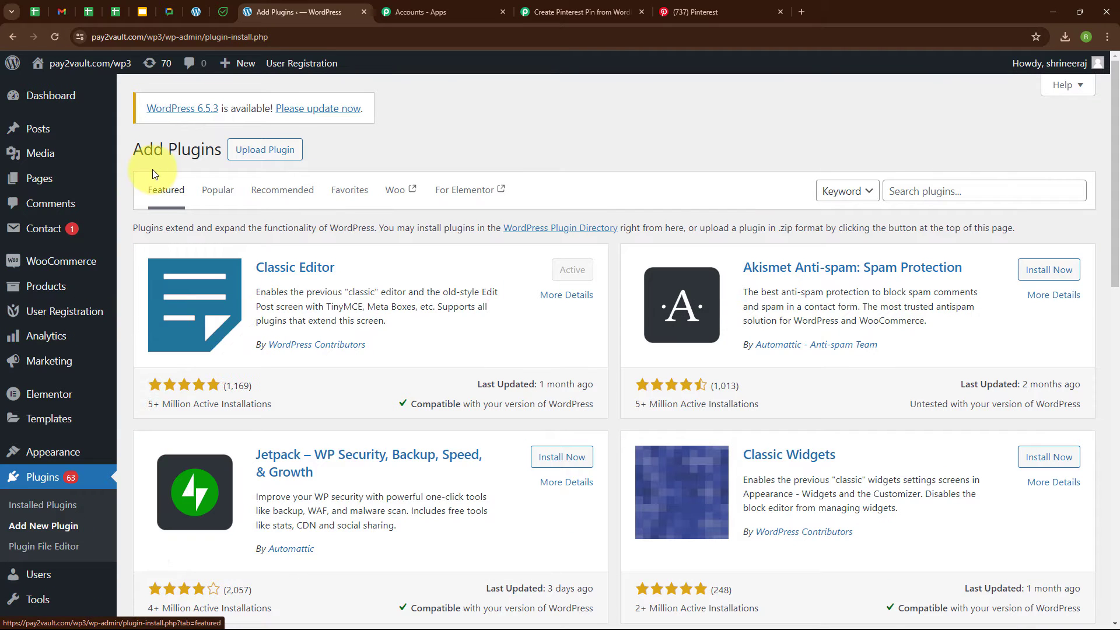
click(939, 186)
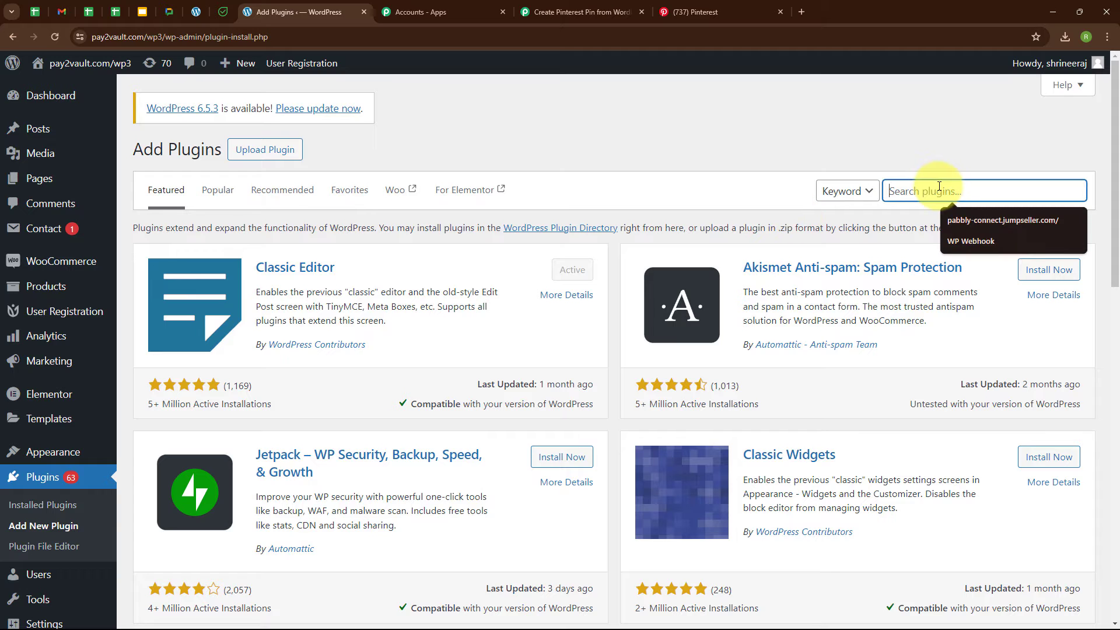
text(Wp)
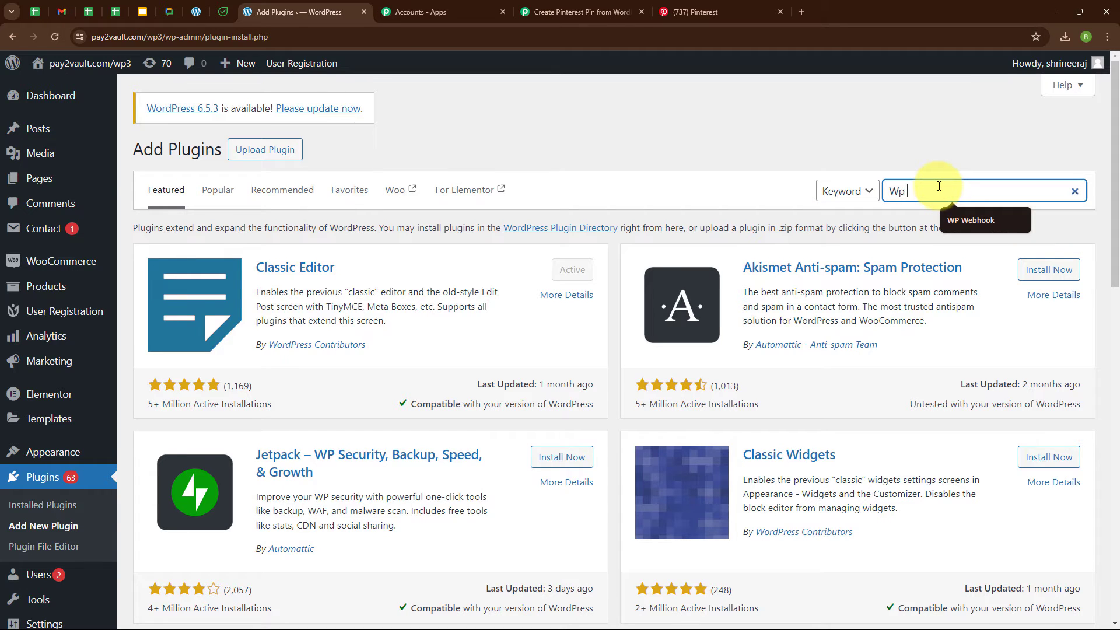
click(971, 220)
scroll(817, 245, down, 4)
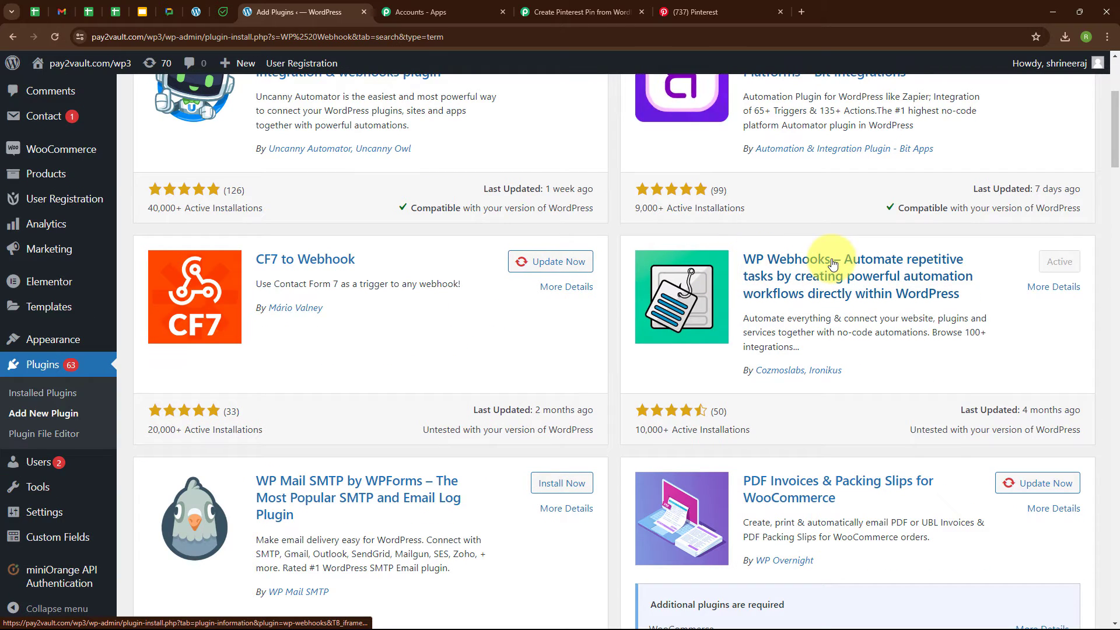
Step: View the details of the WP Webhooks automation plugin and close them
click(795, 282)
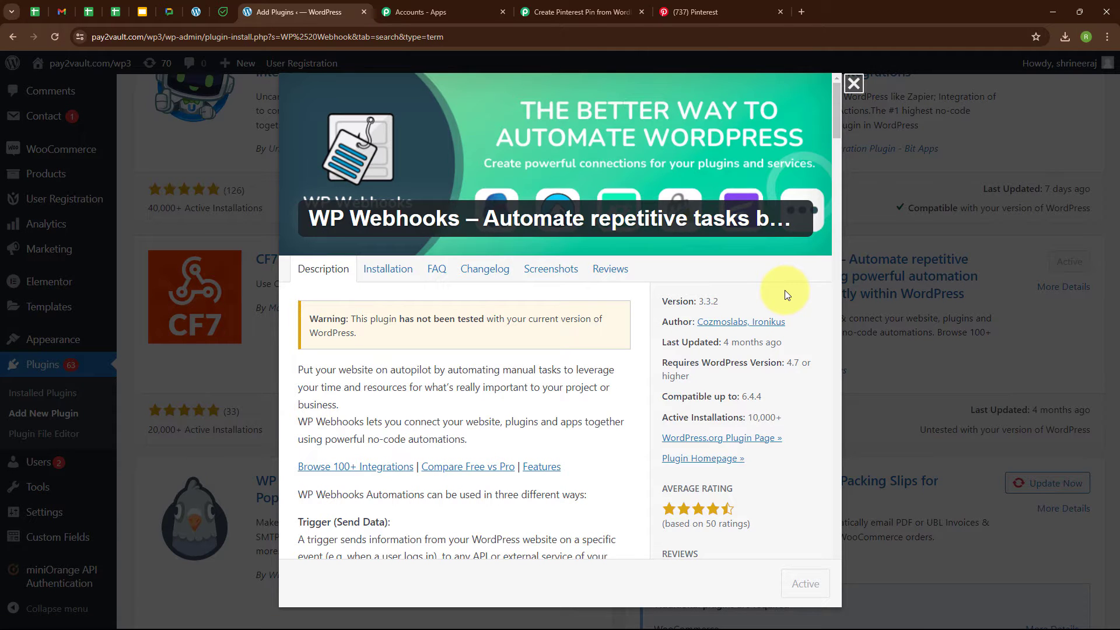
click(854, 83)
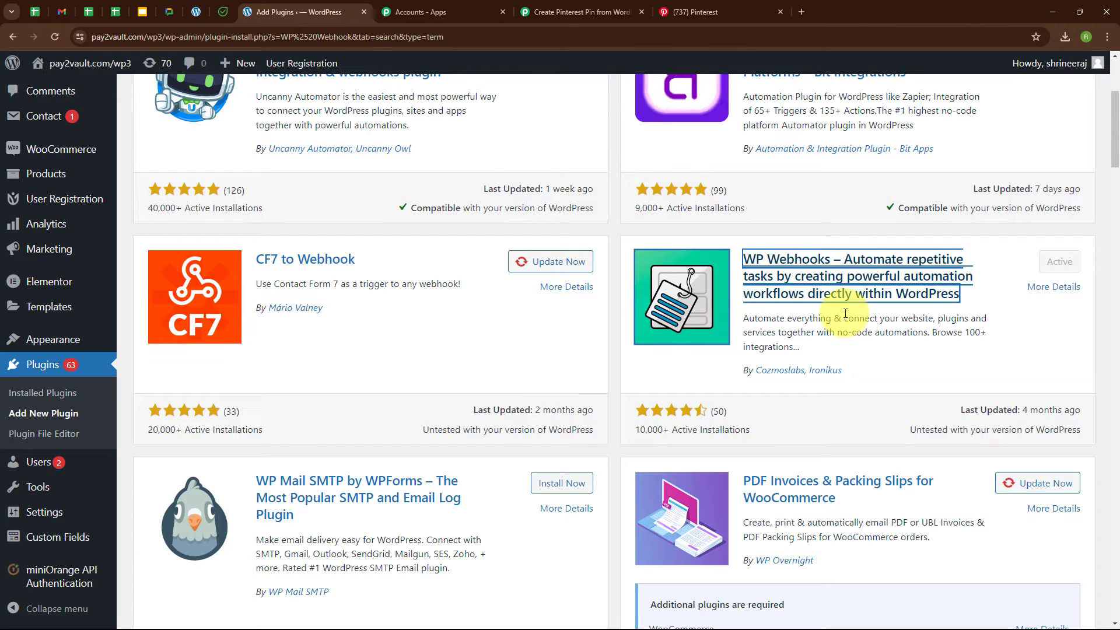
scroll(845, 307, up, 4)
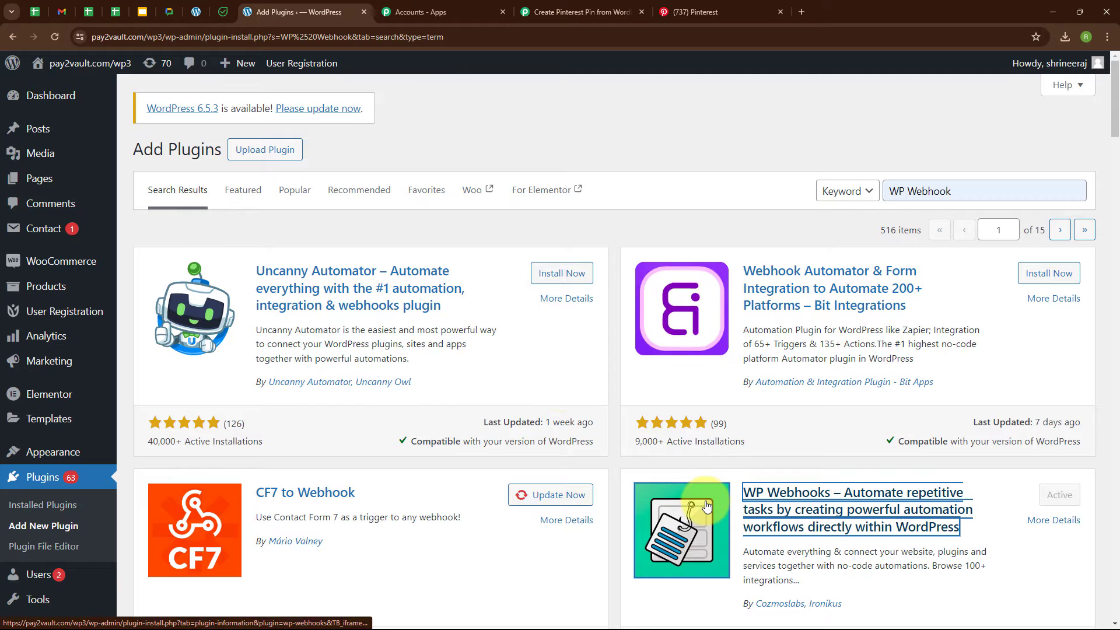
Step: Open the WP Webhooks settings at Send Data and bring up the list of available webhook triggers
scroll(528, 529, down, 3)
mouse_move(57, 512)
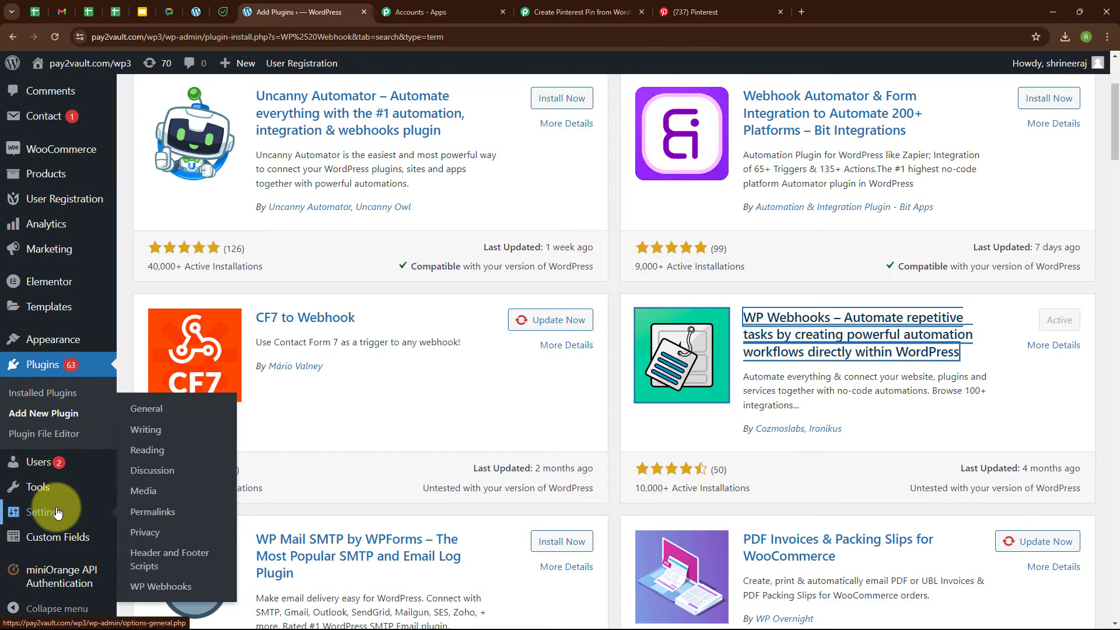
click(134, 587)
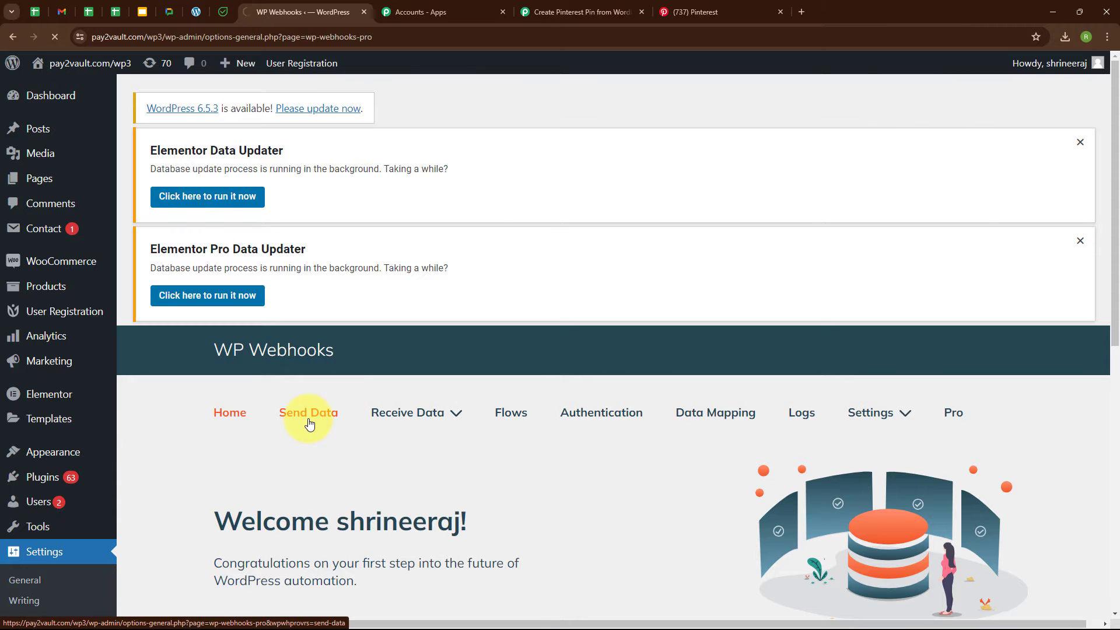
scroll(523, 457, down, 6)
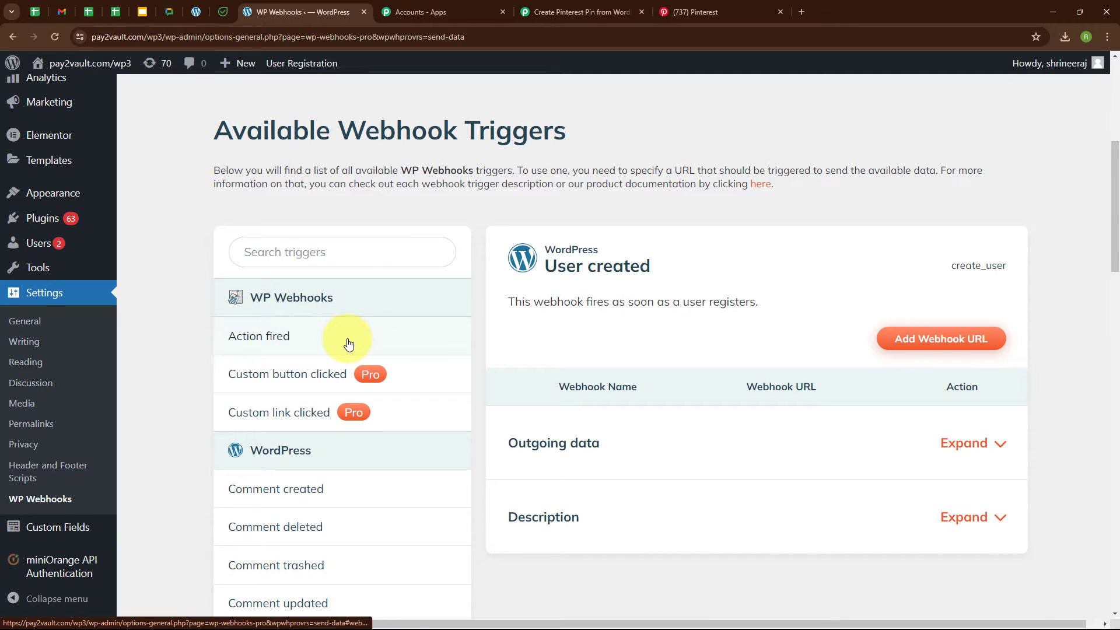
Step: Start adding a webhook URL to the WordPress "Post created" trigger and name it "Pinterest Pin"
scroll(349, 343, down, 6)
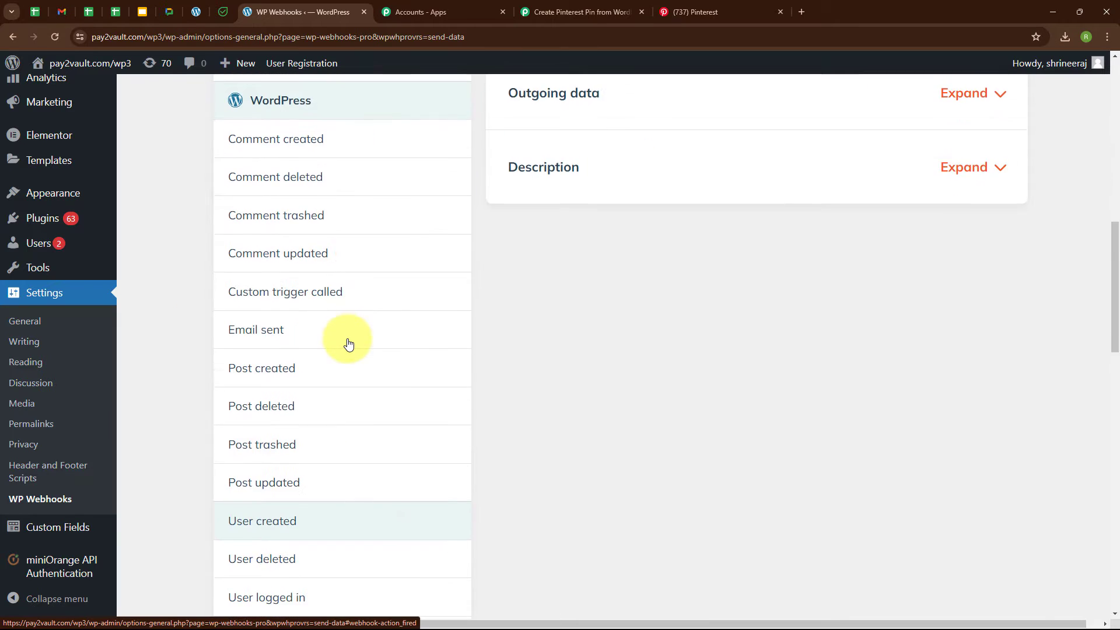
click(258, 378)
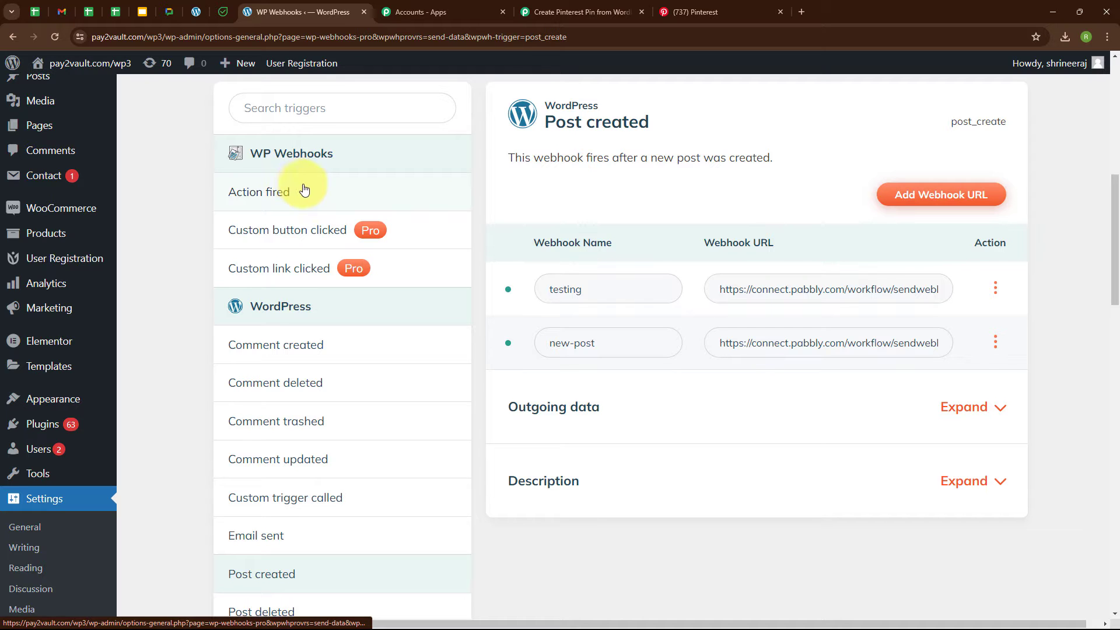
click(916, 198)
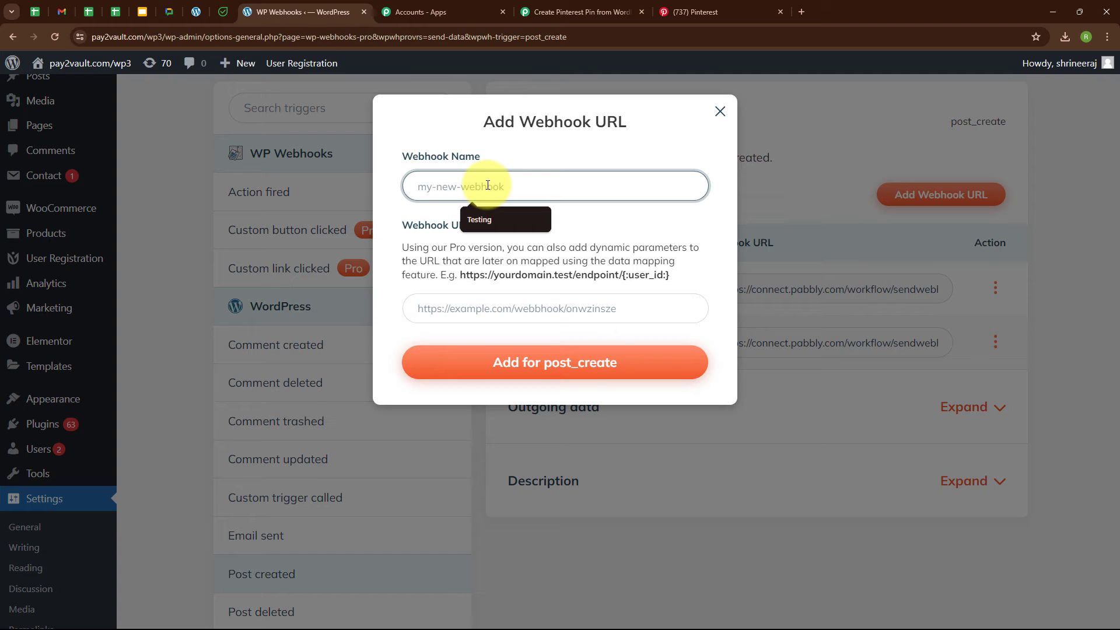
text(Pinterest Pin)
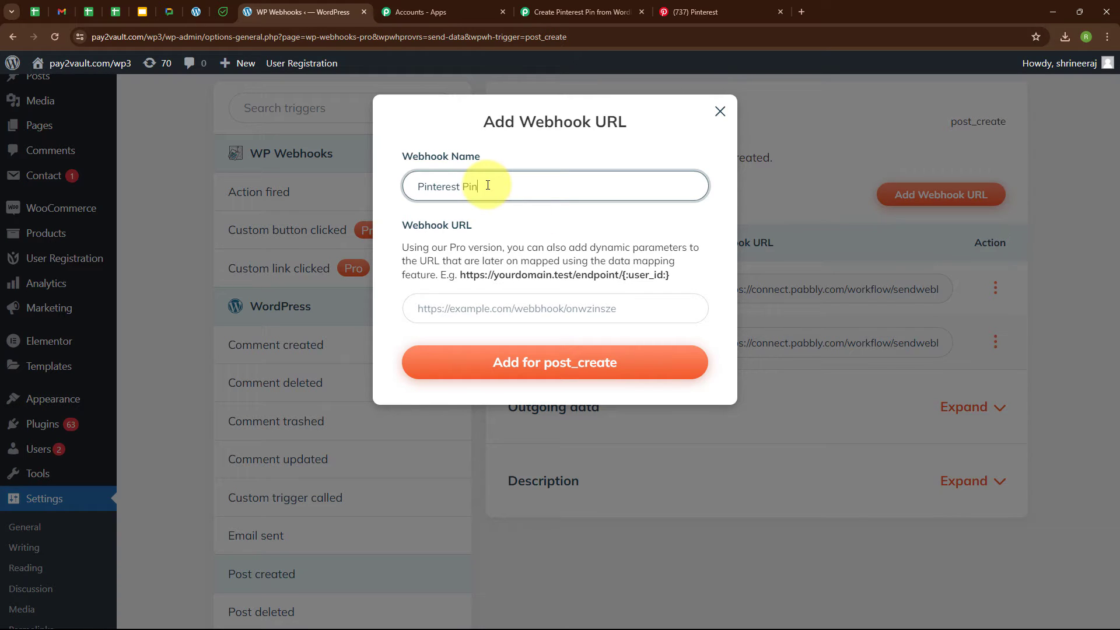
Step: Copy the trigger's webhook URL from the Pabbly Connect workflow, paste it as the new webhook's URL in WordPress and add it for post_create
click(434, 318)
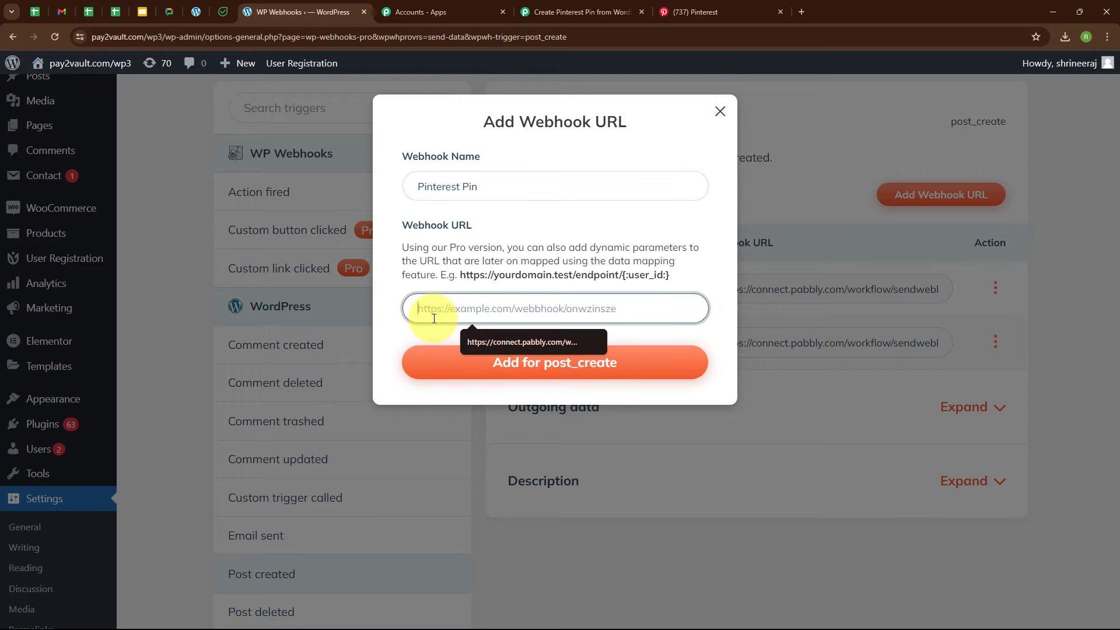
click(498, 316)
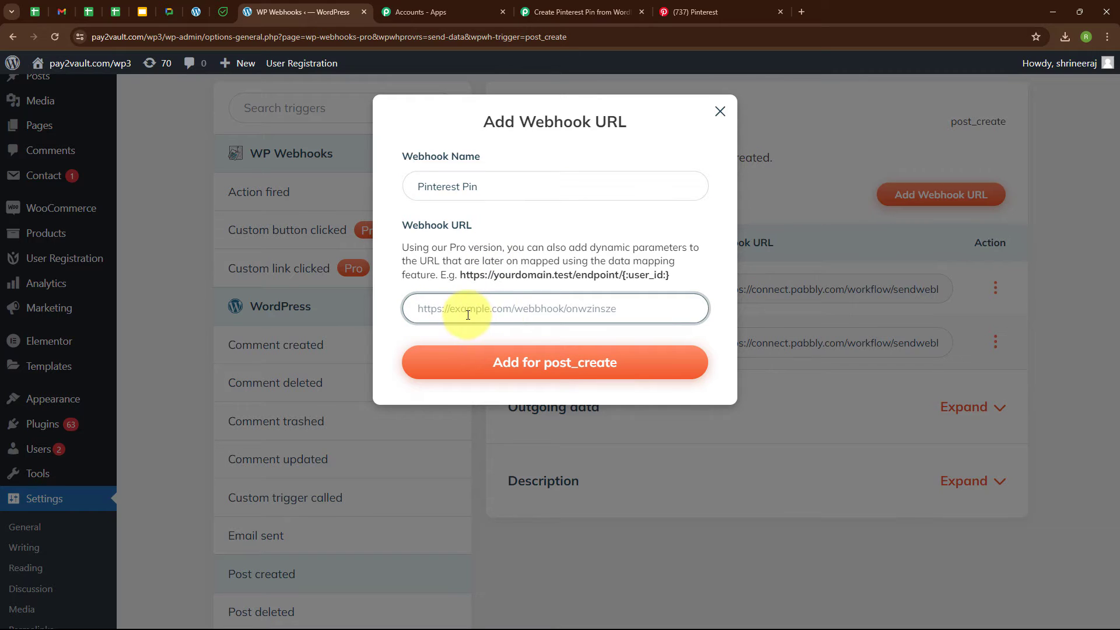
click(580, 13)
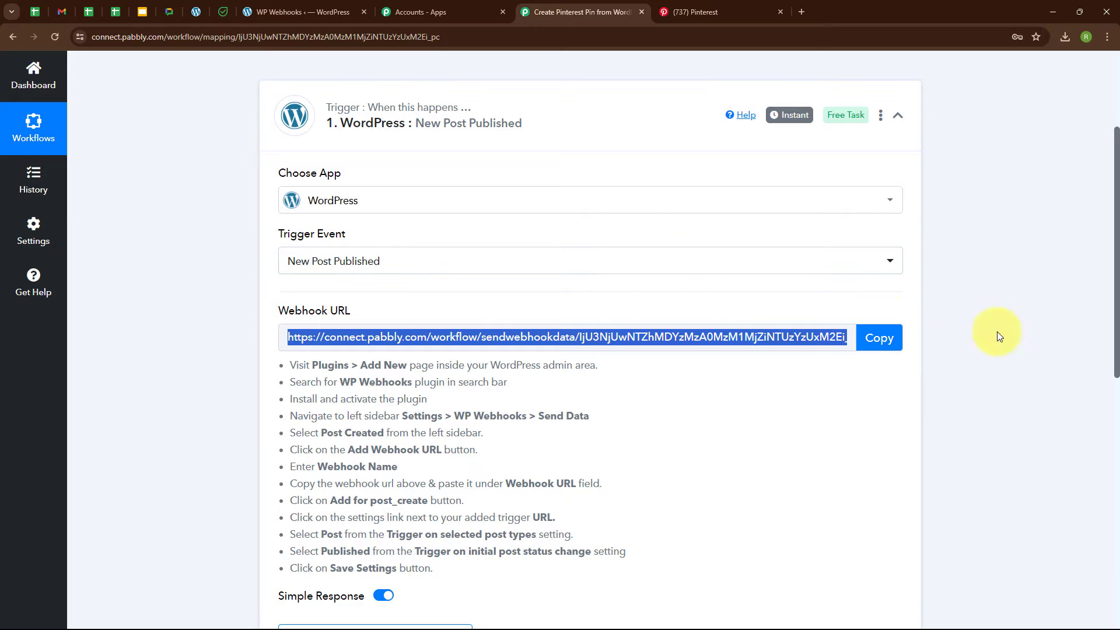
click(891, 340)
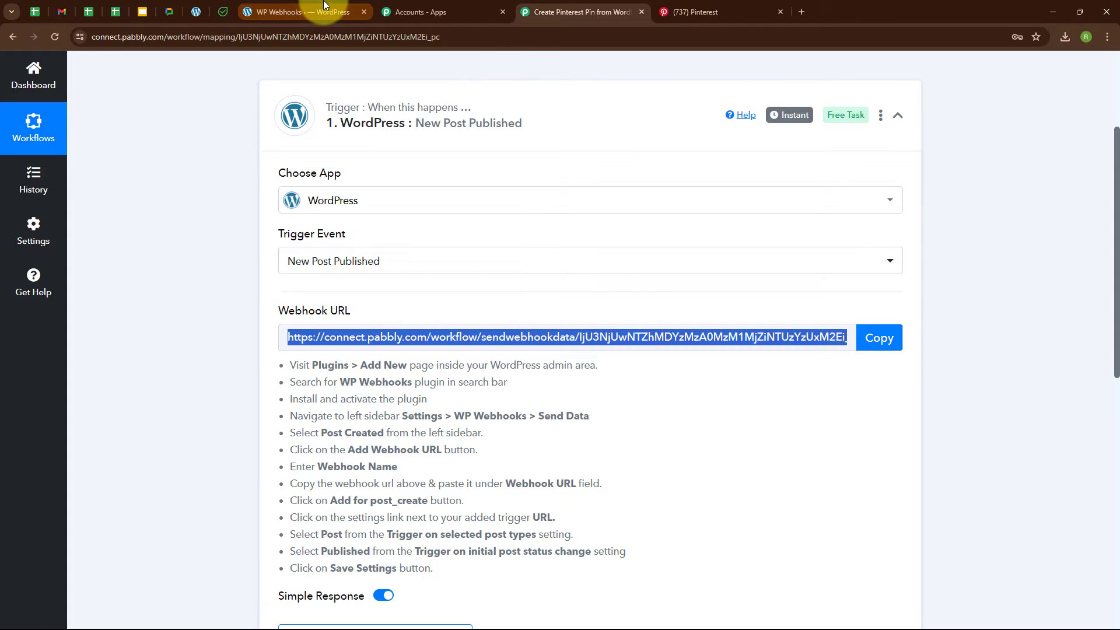
click(326, 12)
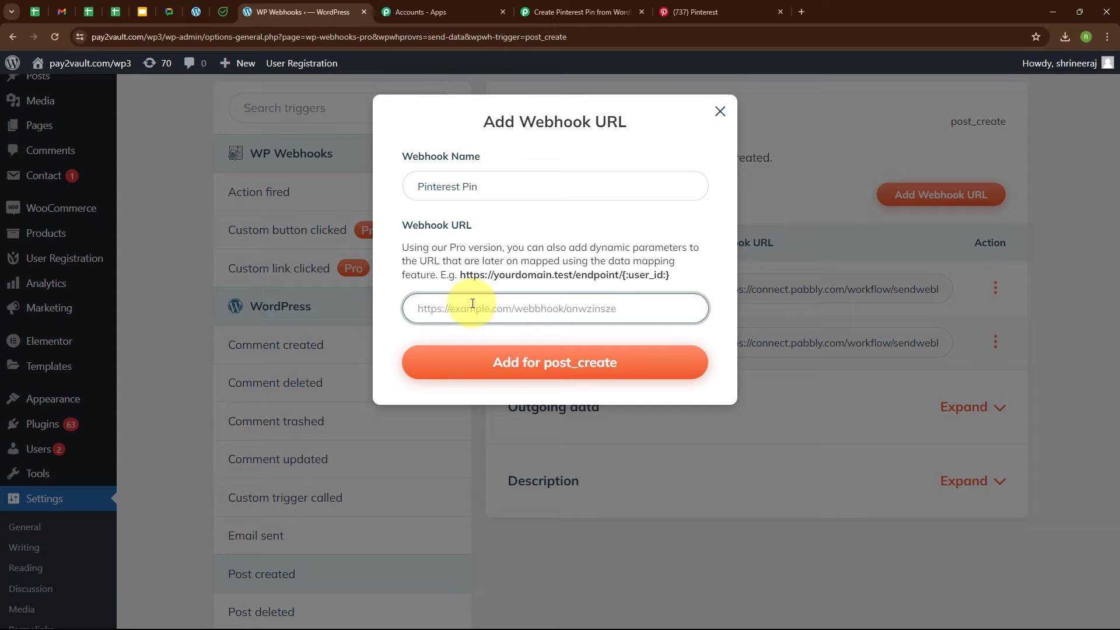
key(ctrl+v)
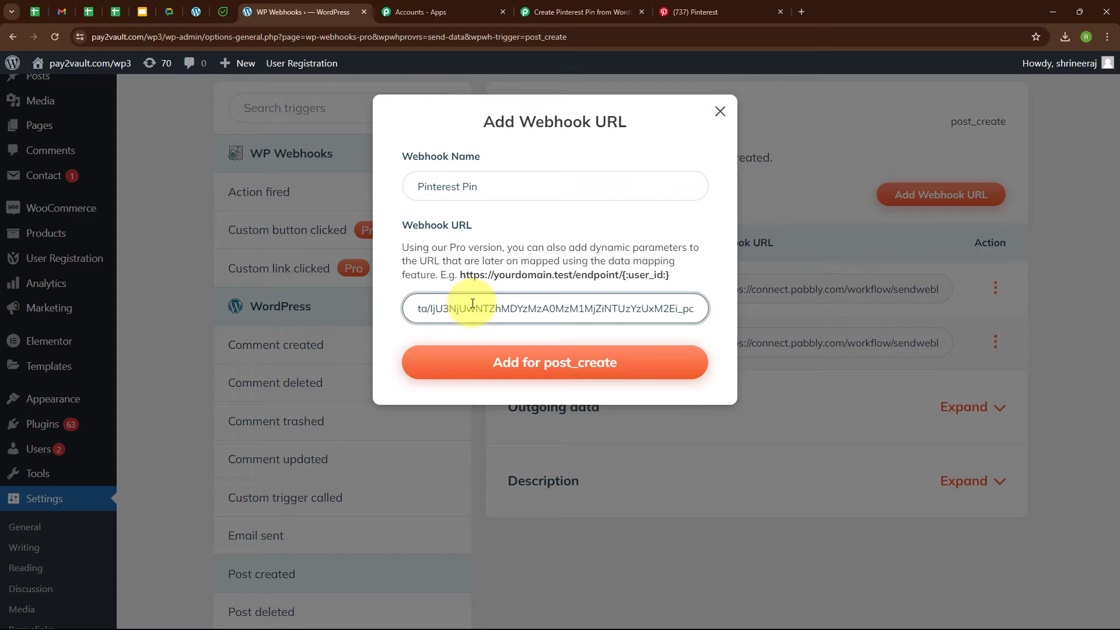
click(561, 365)
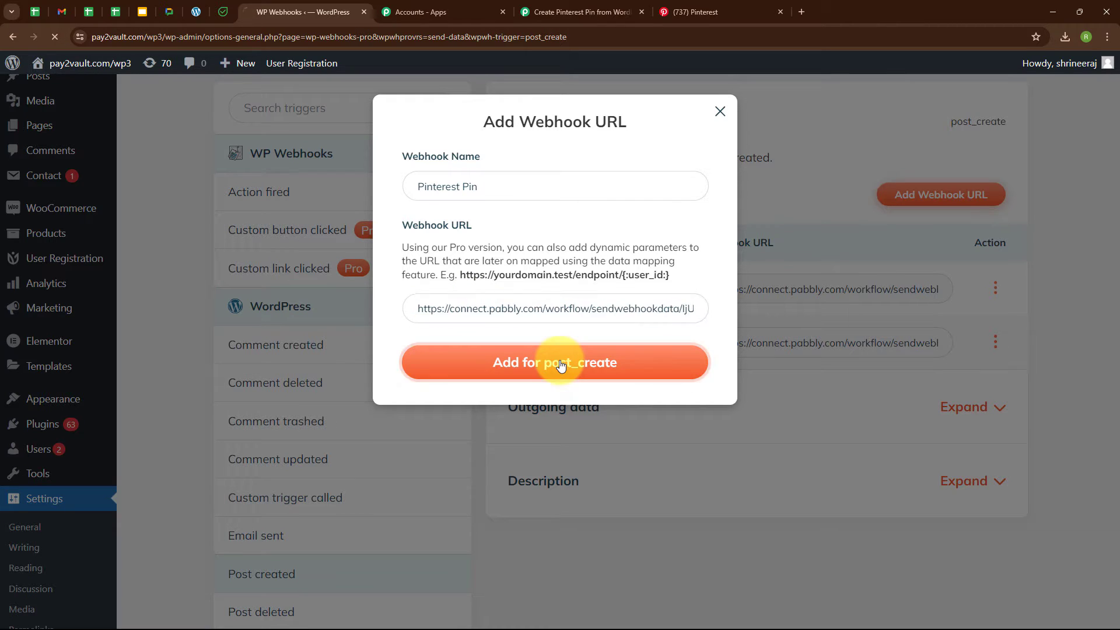
Step: Set the pinterest-pin webhook to trigger on post type Post and initial status Published, save the settings and close them
scroll(545, 363, down, 5)
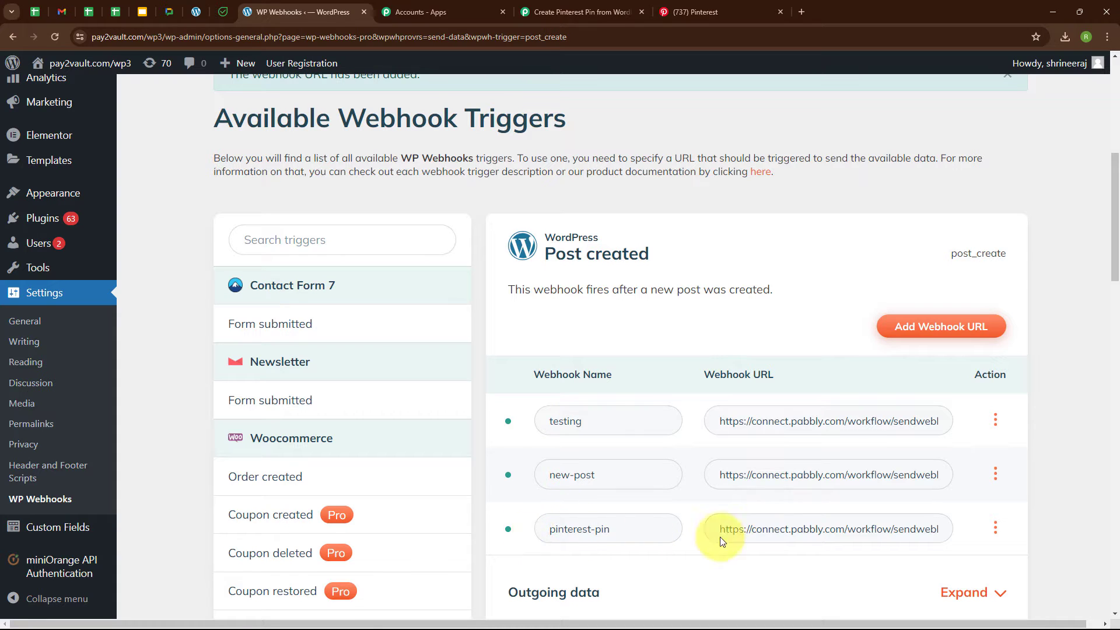
click(997, 528)
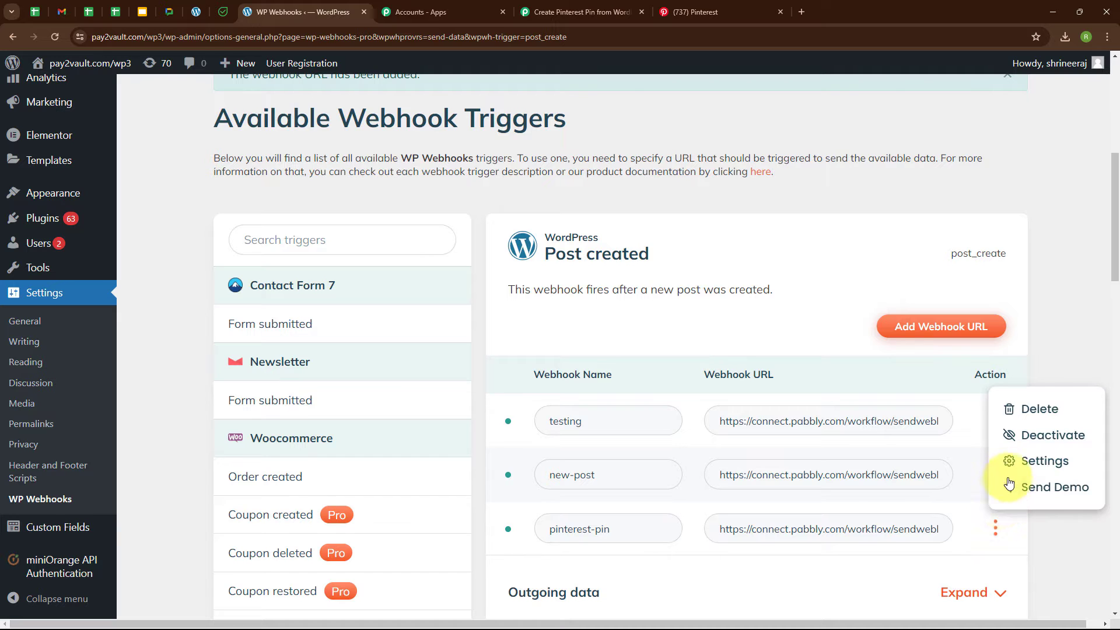
click(1029, 465)
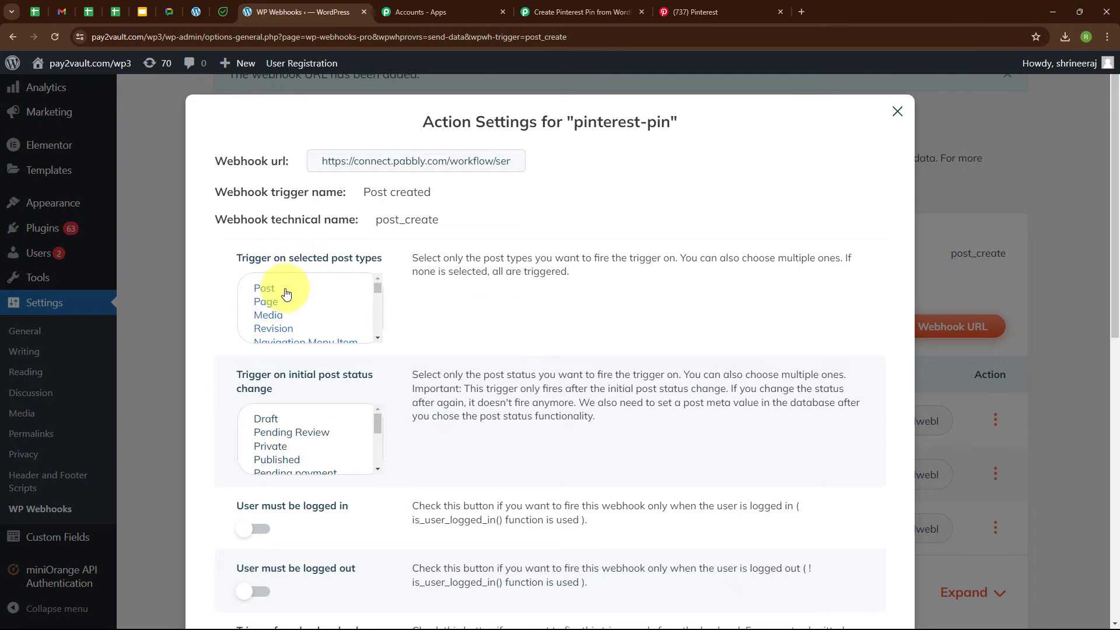
click(266, 294)
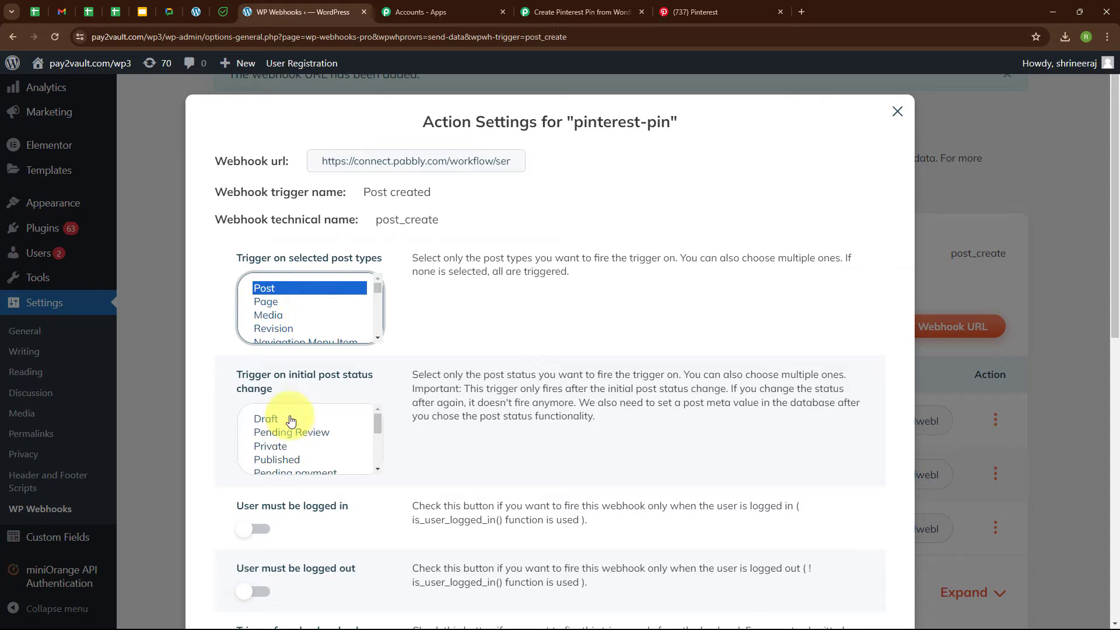
click(284, 462)
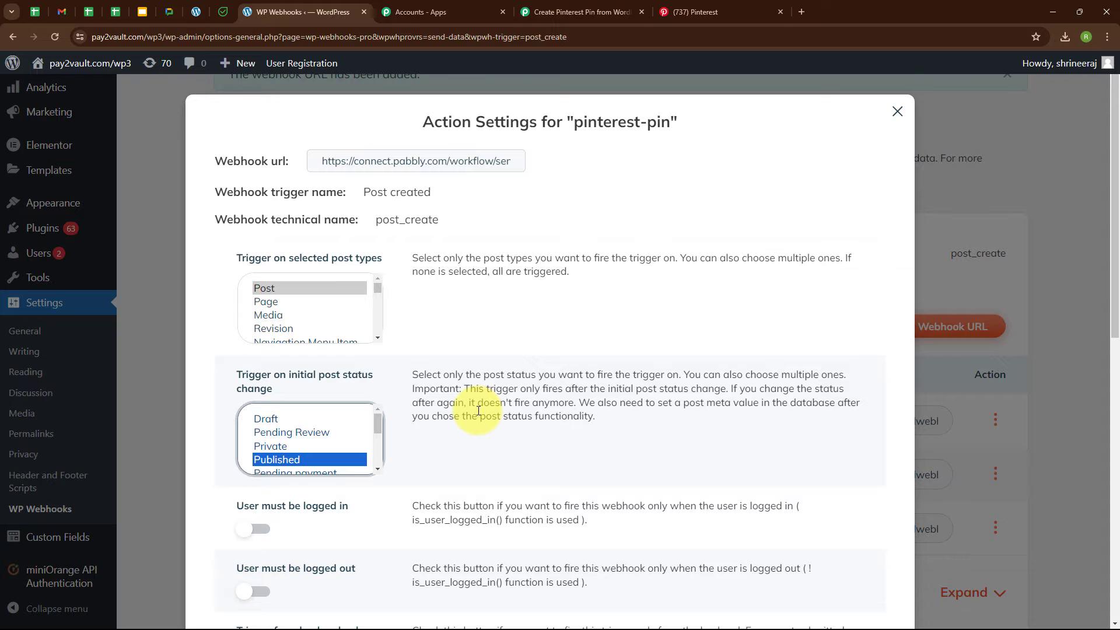
scroll(479, 410, down, 10)
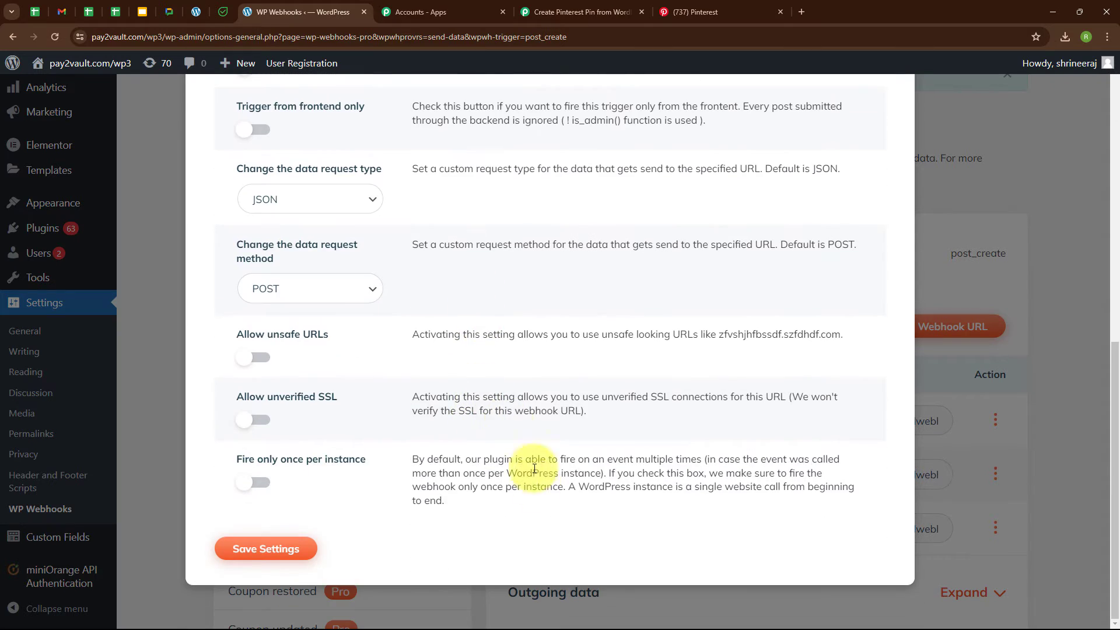
click(249, 556)
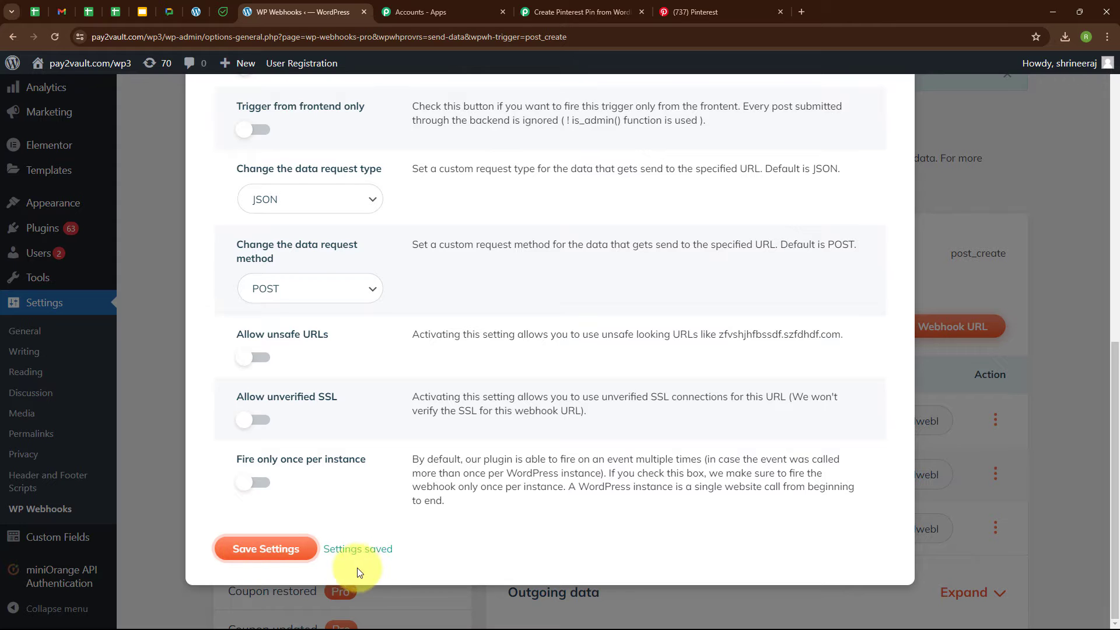
scroll(846, 249, up, 2)
scroll(849, 247, up, 5)
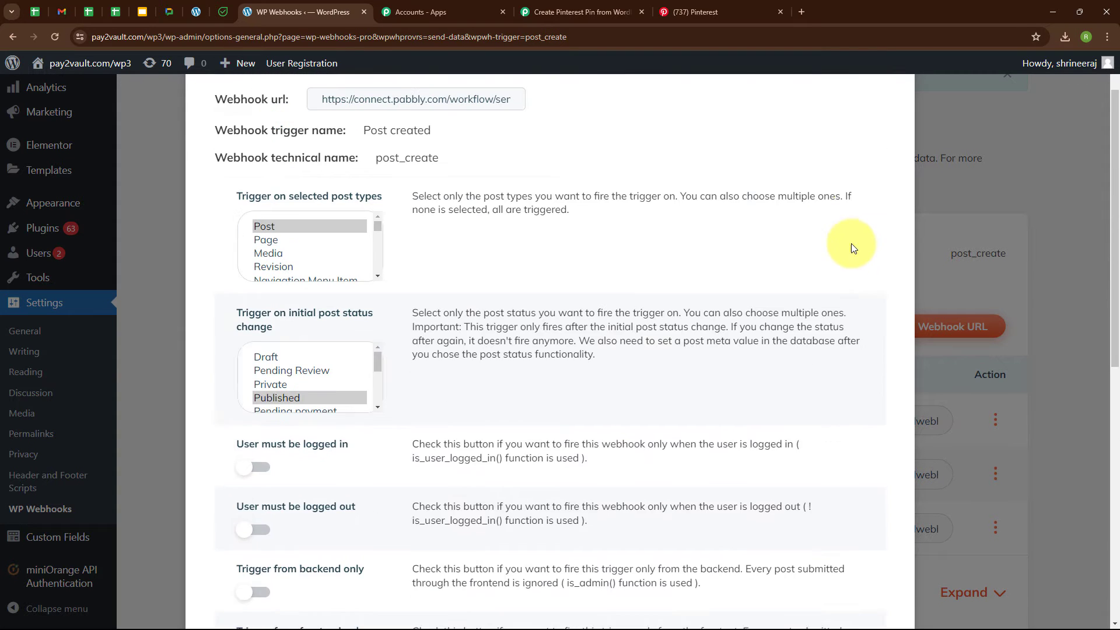
click(897, 111)
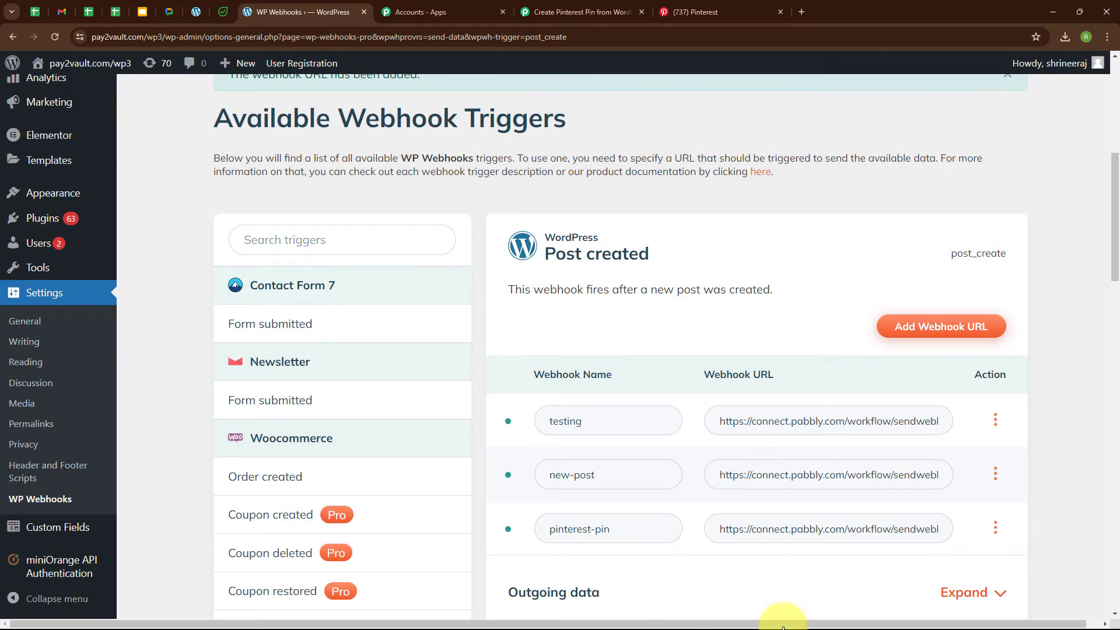
Step: Check the trigger's webhook response status in Pabbly Connect, and start a new WordPress post titled "What is Earth day?"
click(572, 11)
scroll(327, 420, down, 4)
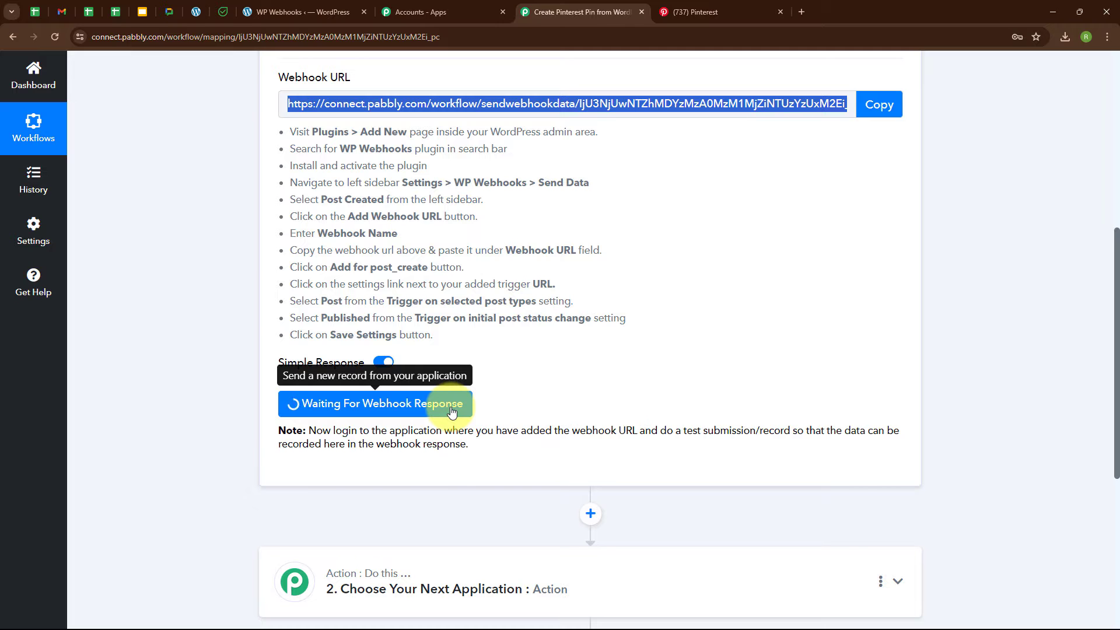
click(291, 4)
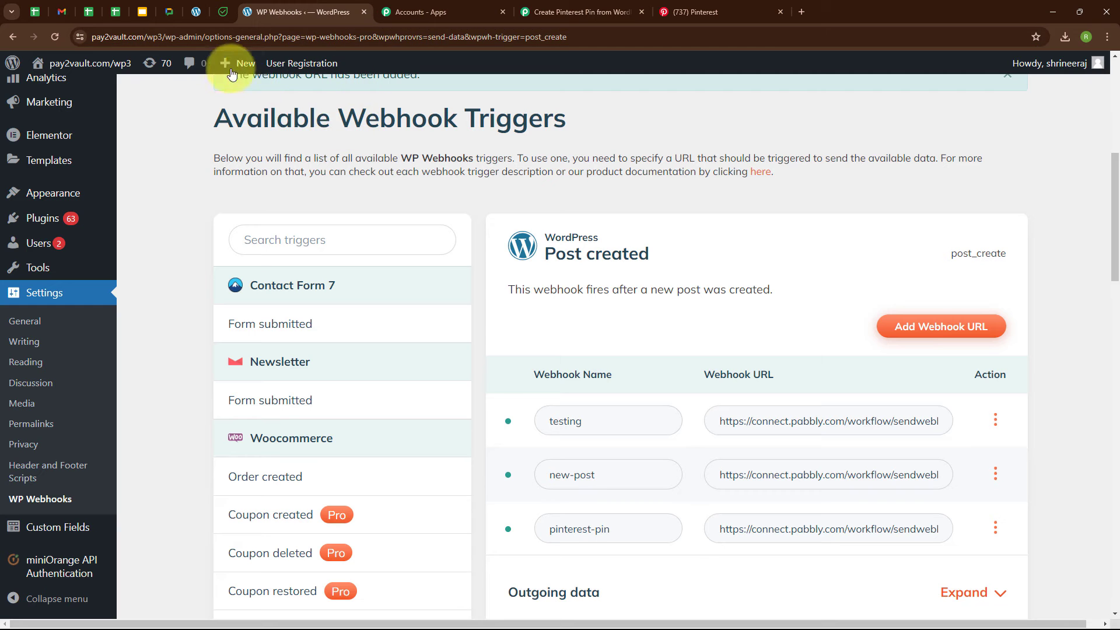
mouse_move(229, 66)
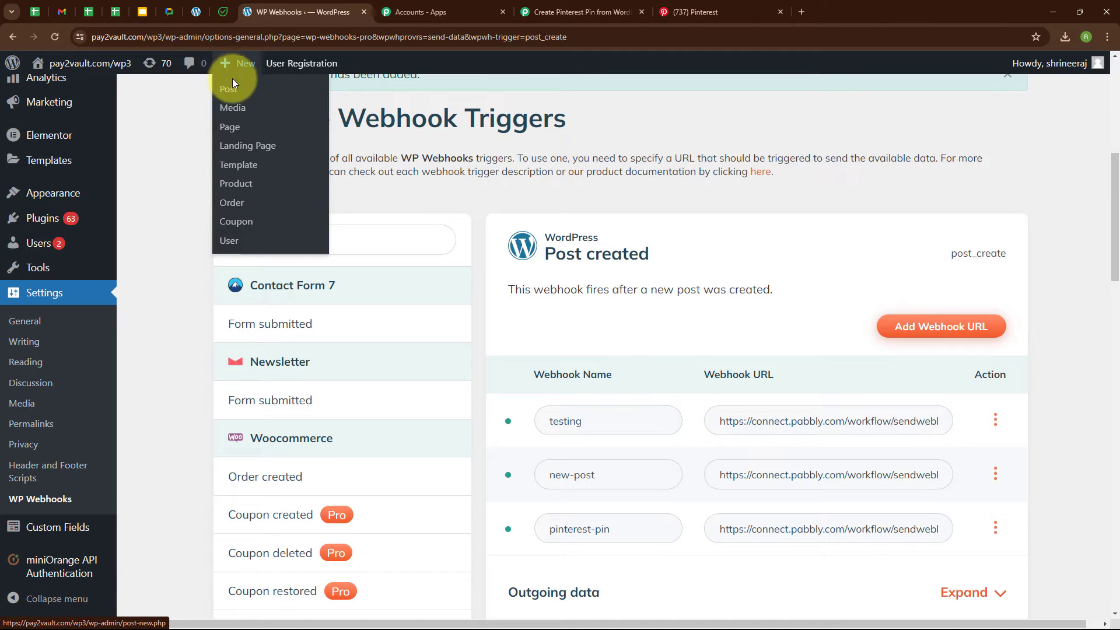
click(228, 89)
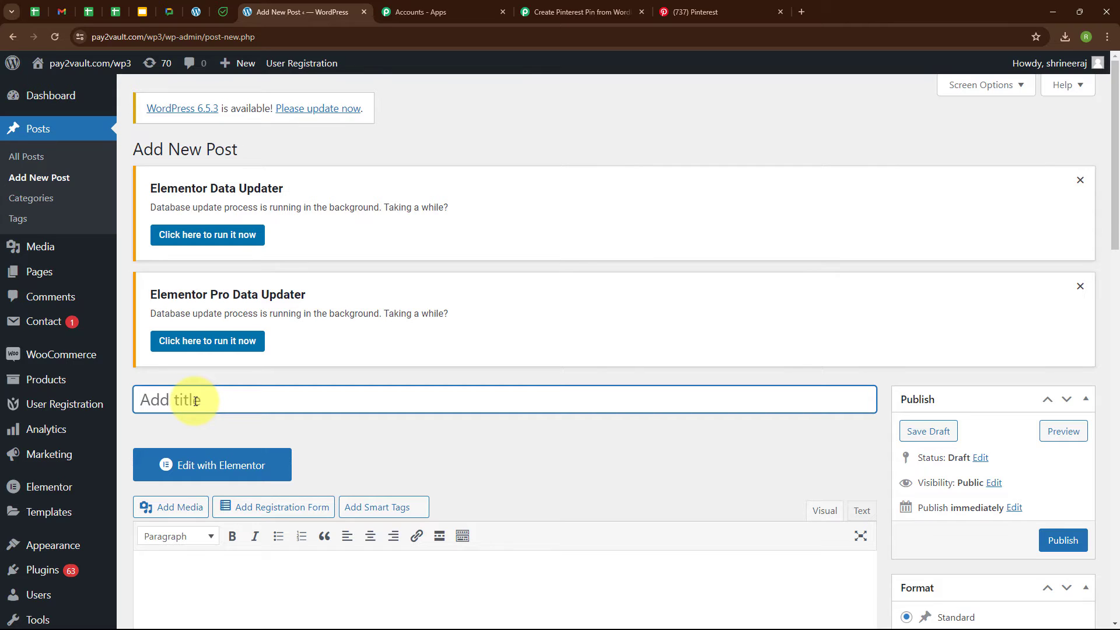
text(What is)
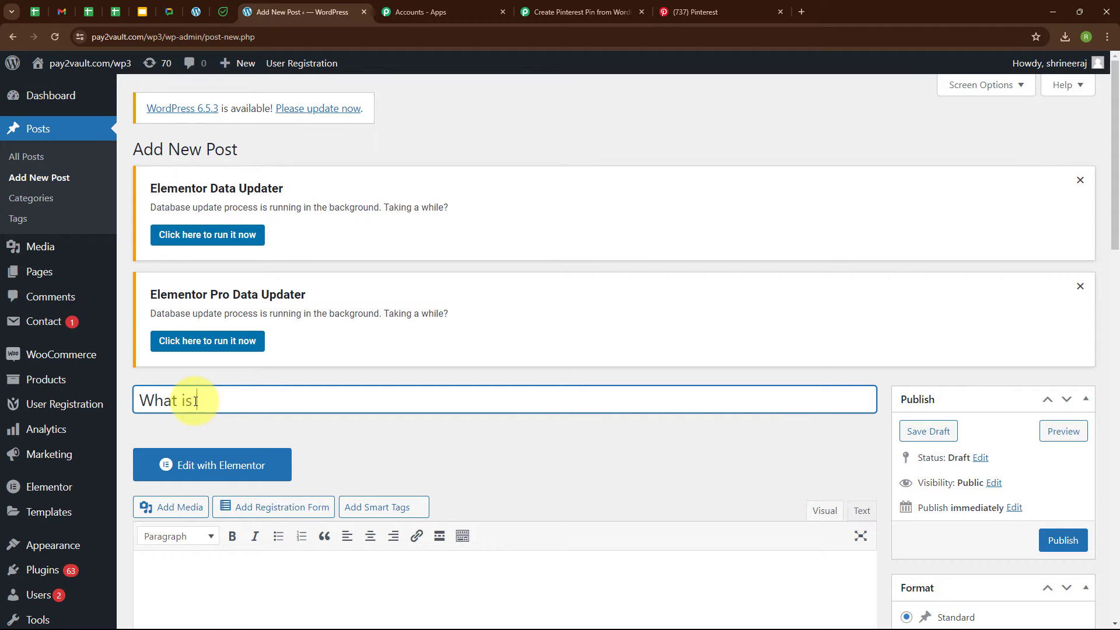
text( Earth day?)
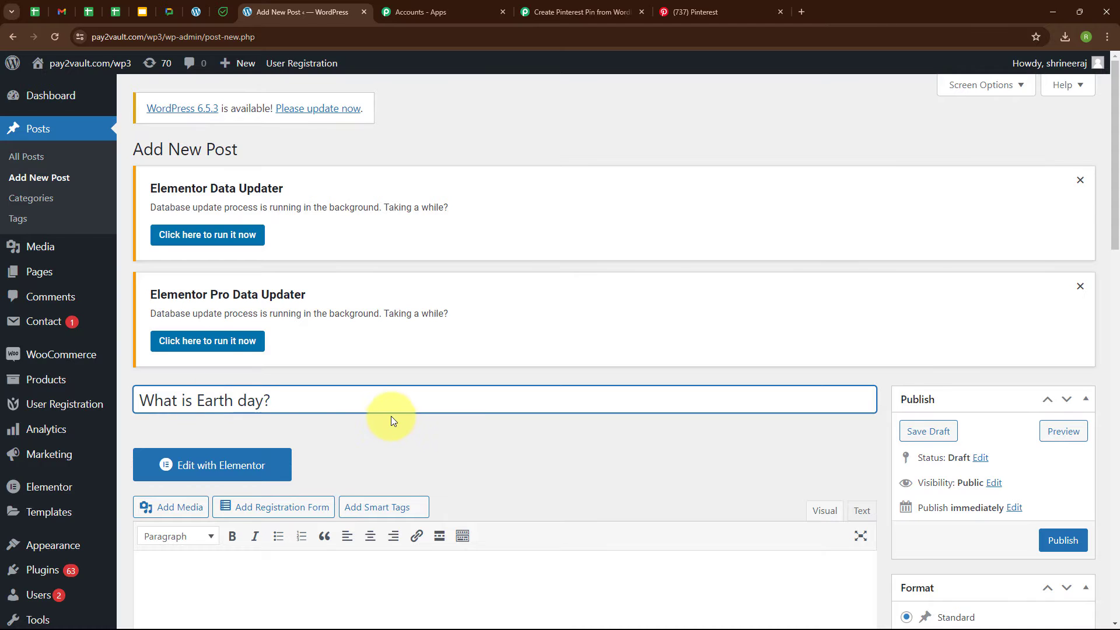
Step: Fill the post's body with the prepared Earth Day text beginning "Earth Day, observed every April 22"
scroll(391, 416, down, 5)
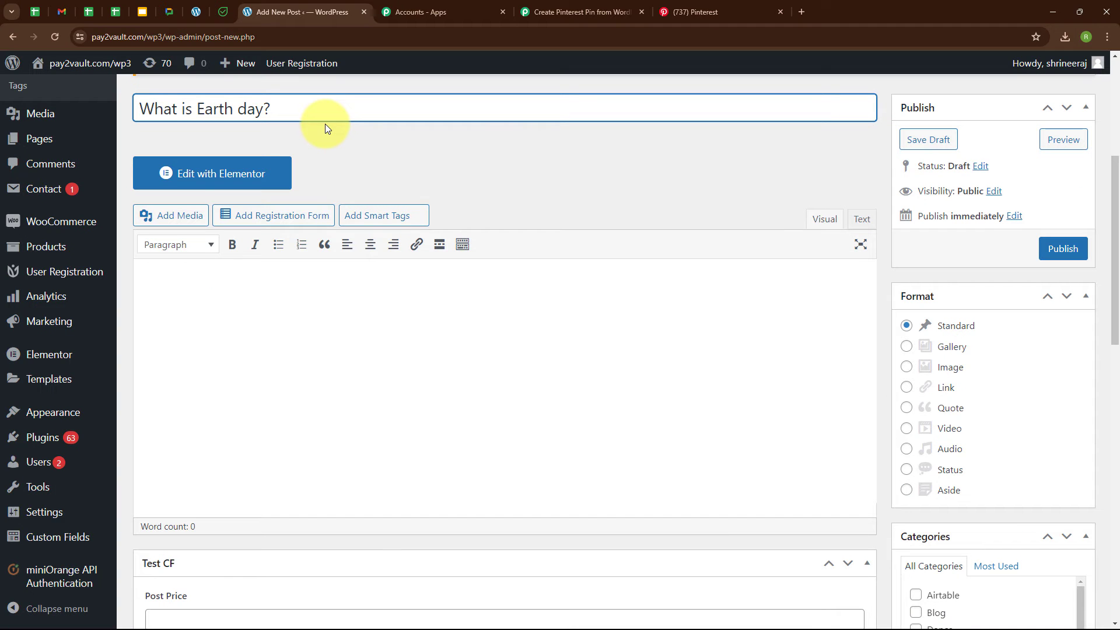
click(183, 280)
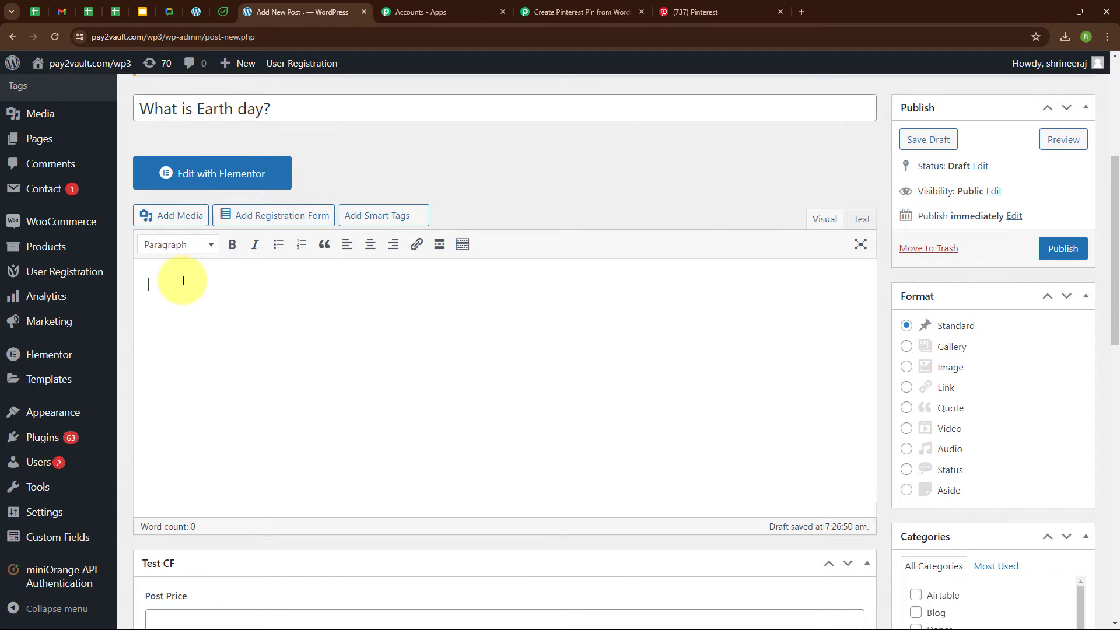
text(Earth Day, observed every April 22, is an international event dedicated to promoting environmental protection and sustainability. It was initiated in 1970 by U.S. Senator Gaylord Nelson as a response to growing environmental degradation and public health issues caused by pollution. The inaugural Earth Day saw 20 million Americans participating in demonstrations, rallies, and educational activities, leading to the establishment of significant environmental legislation such as the Clean Air Act, Clean Water Act, and the Endangered Species Act. Since its inception, Earth Day has evolved into a global movement involving over a billion people in more than 190 countries. The day serves as a catalyst for ongoing environmental education, policy advocacy, and direct action. Activities range from local clean-up projects, tree-planting initiatives, and recycling drives to larger-scale efforts like climate marches and digital campaigns promoting renewable energy and conservation efforts. Earth Day also plays a critical role in influencing public policy and corporate practices. Environmental organizations, governments, schools, and businesses collaborate to highlight the urgent need for sustainable development and to address issues like climate change, deforestation, and plastic pollution. By fostering a sense of global environmental citizenship, Earth Day encourages individuals and communities to take proactive steps in reducing their environmental impact and protecting the natural world for future generations.)
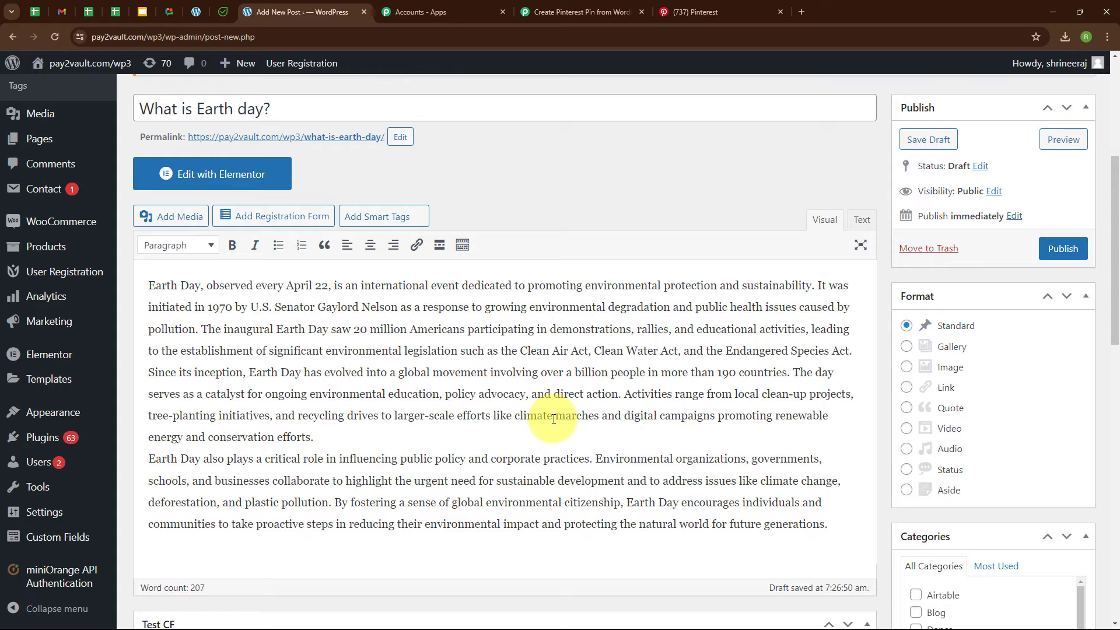
Step: Upload the Earth Day picture "images" from the Downloads folder and set it as the post's featured image
scroll(554, 419, down, 15)
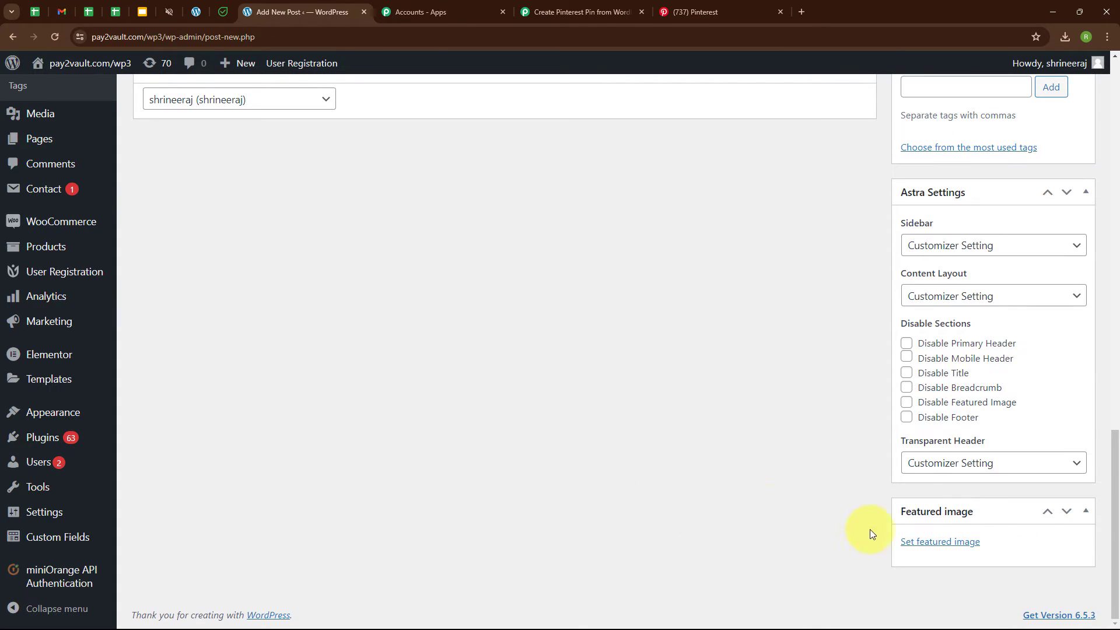
click(937, 543)
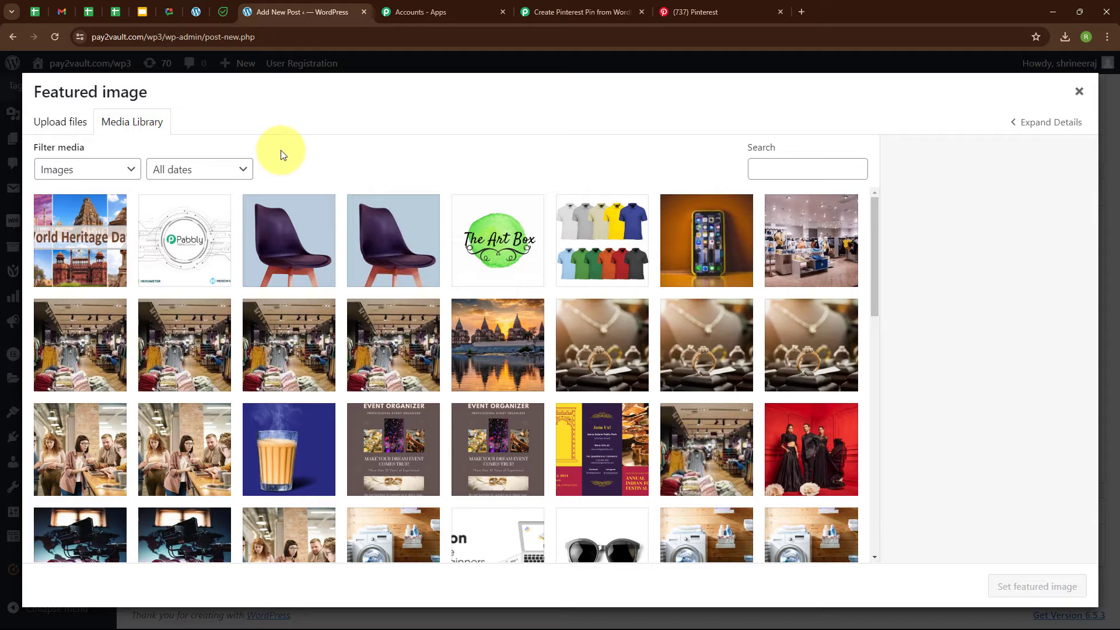
click(43, 122)
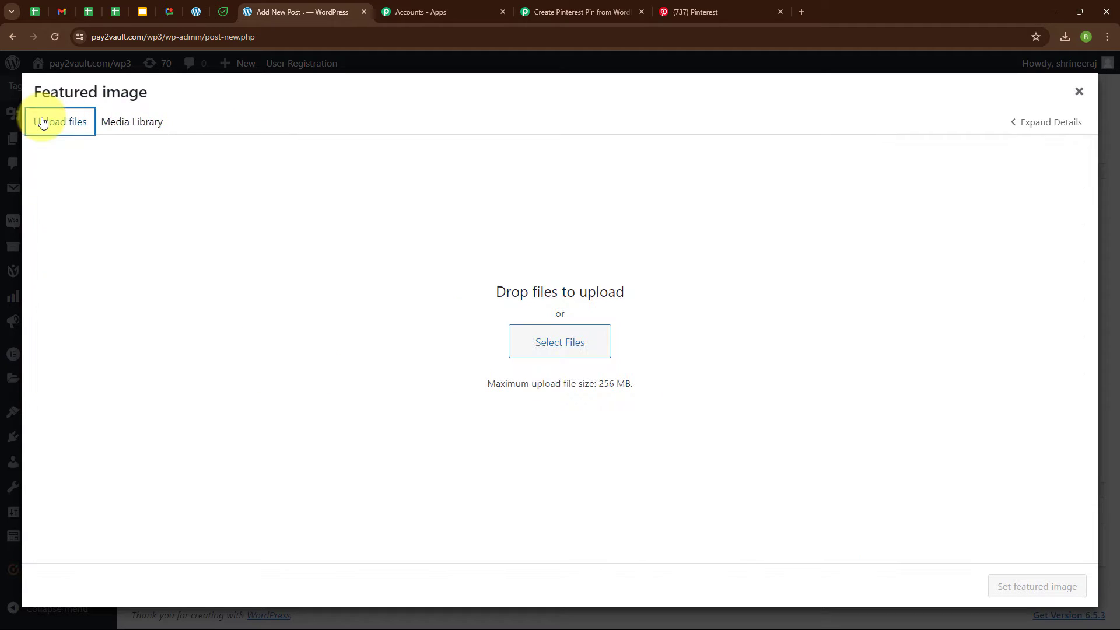
click(549, 354)
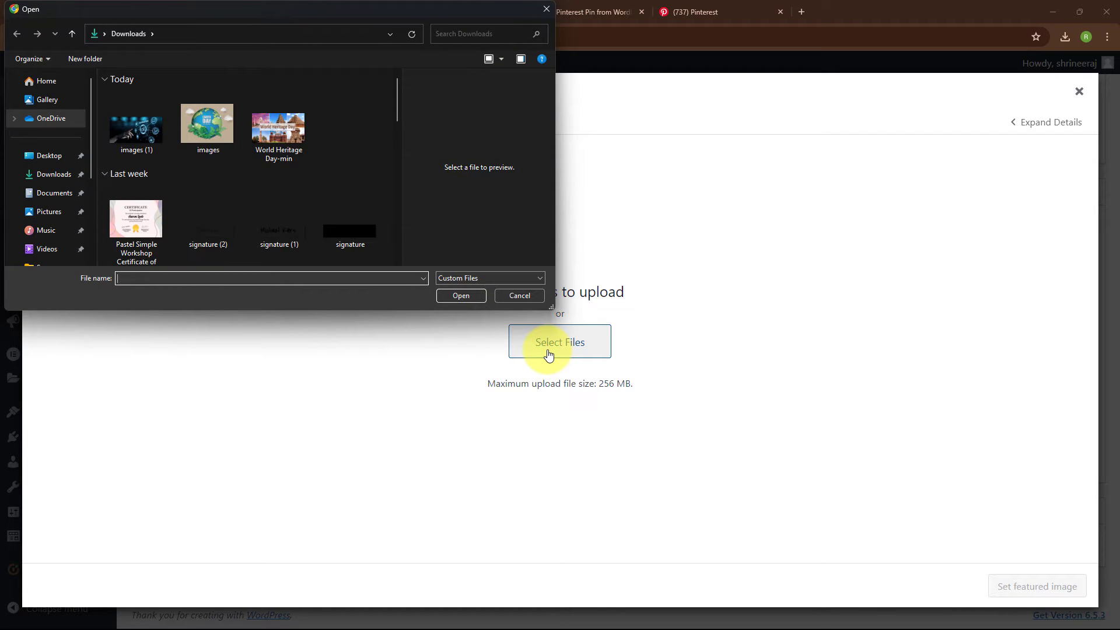
double_click(196, 131)
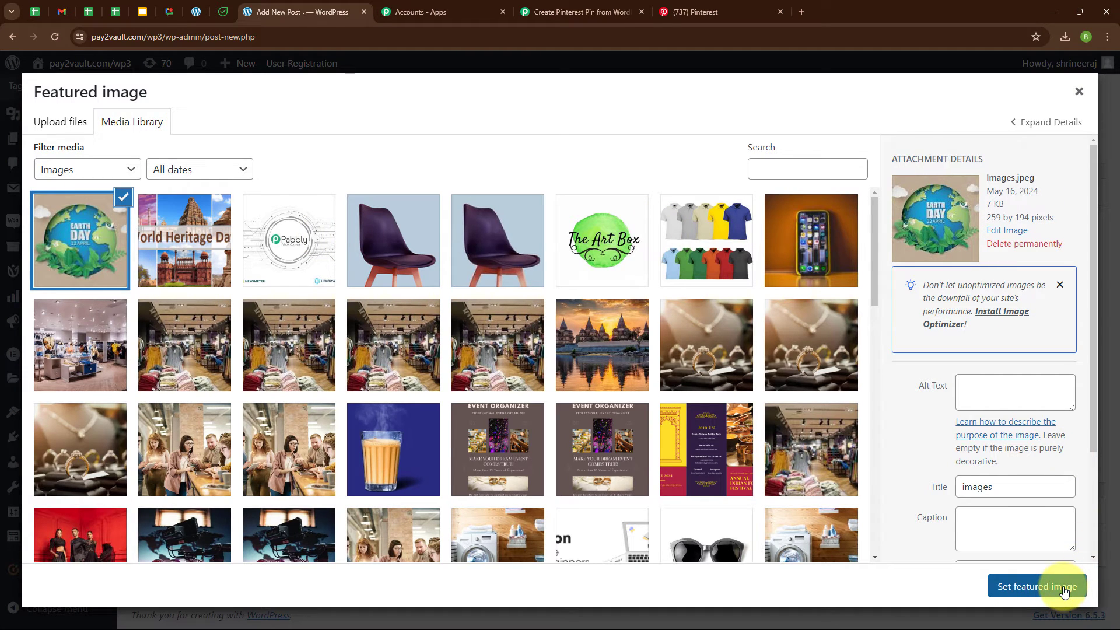
click(1064, 591)
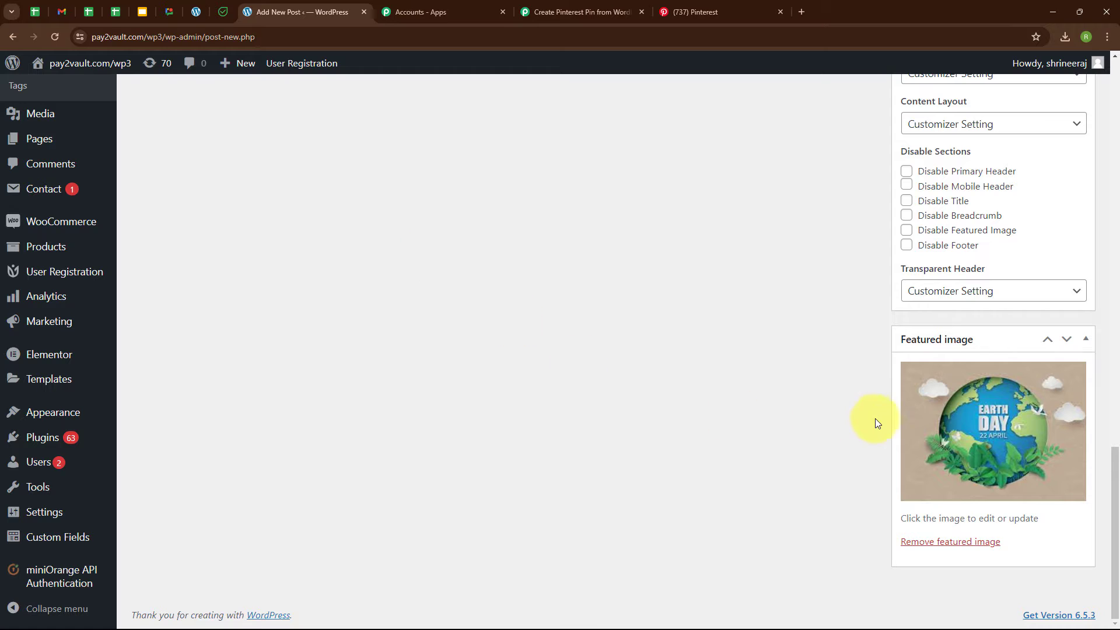
Step: Publish the "What is Earth day?" post and check its publication status
scroll(555, 245, up, 4)
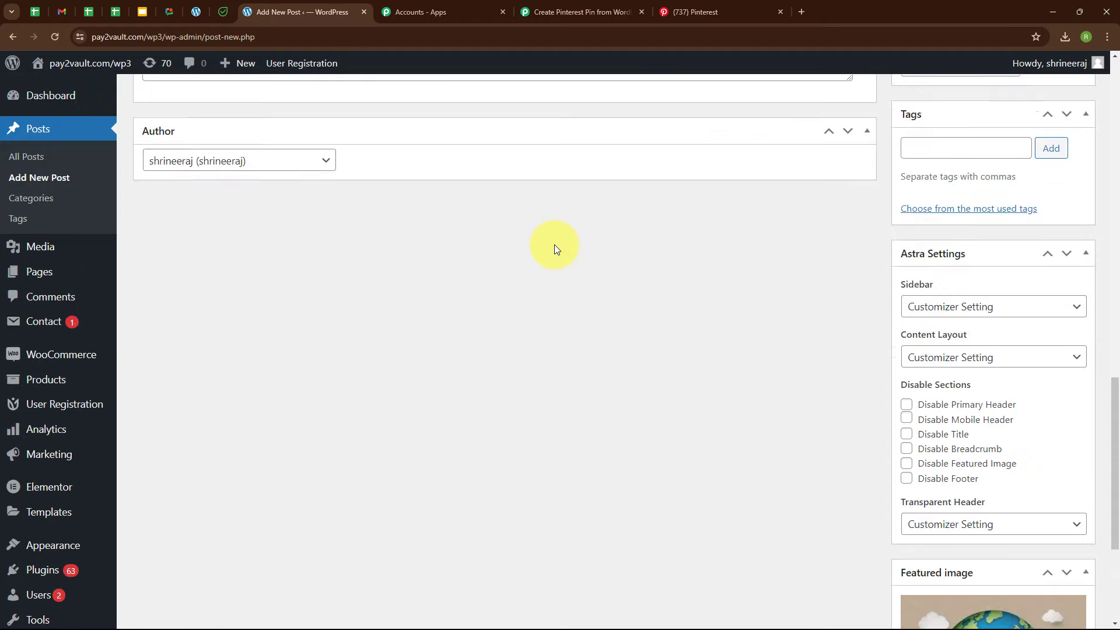
scroll(554, 245, up, 12)
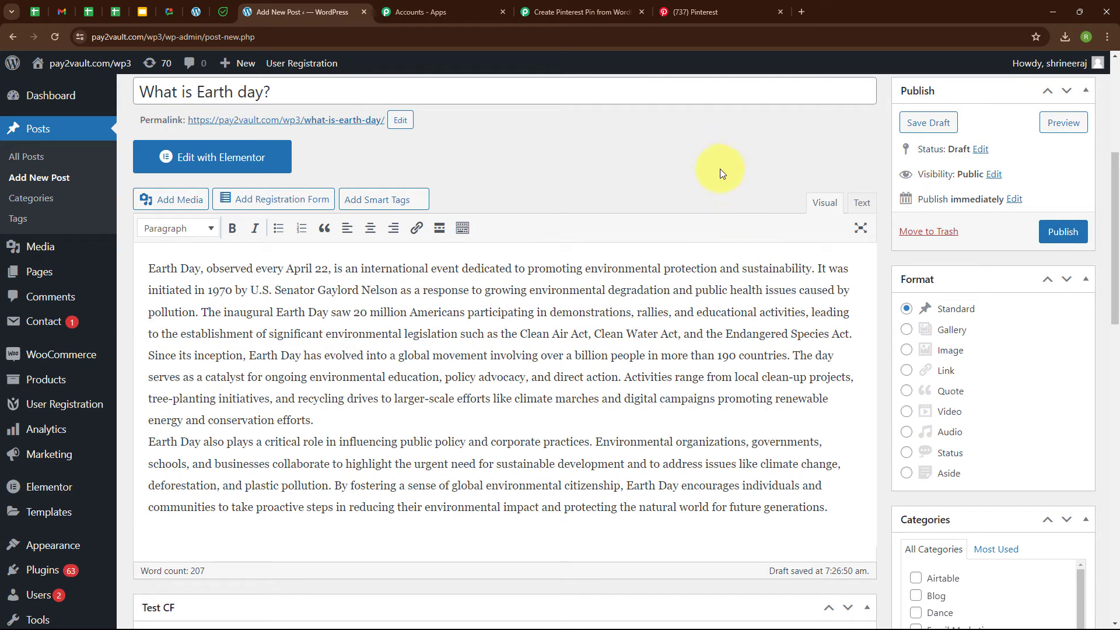
click(1071, 233)
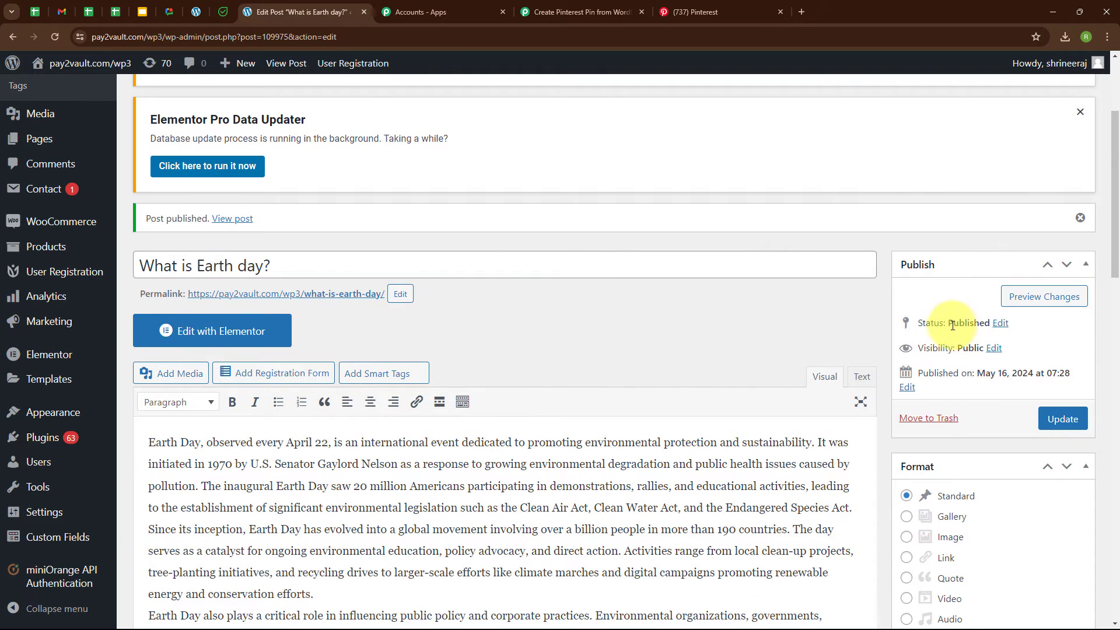
drag(953, 322, 984, 319)
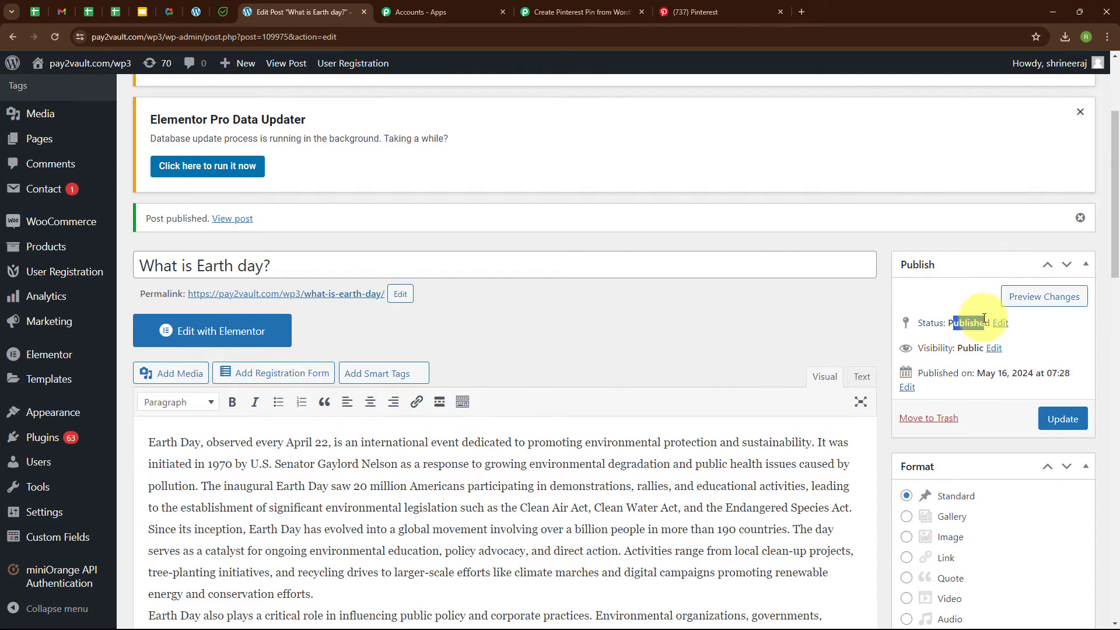
click(817, 349)
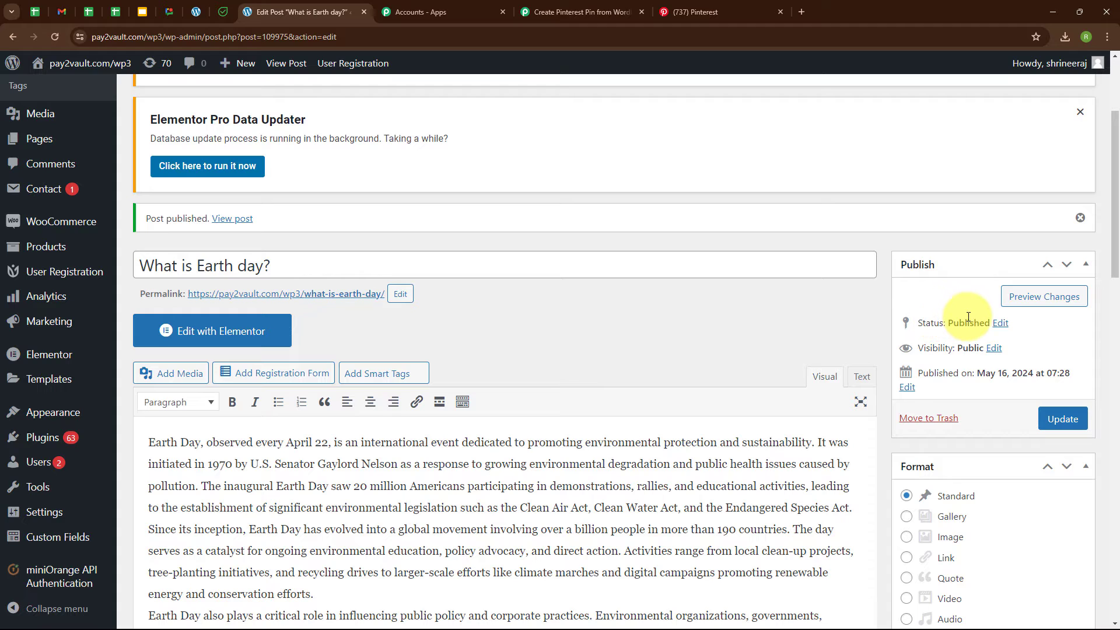
Step: Switch to Pabbly Connect and examine the trigger's captured webhook response for the post's thumbnail, permalink, title and content fields
click(584, 4)
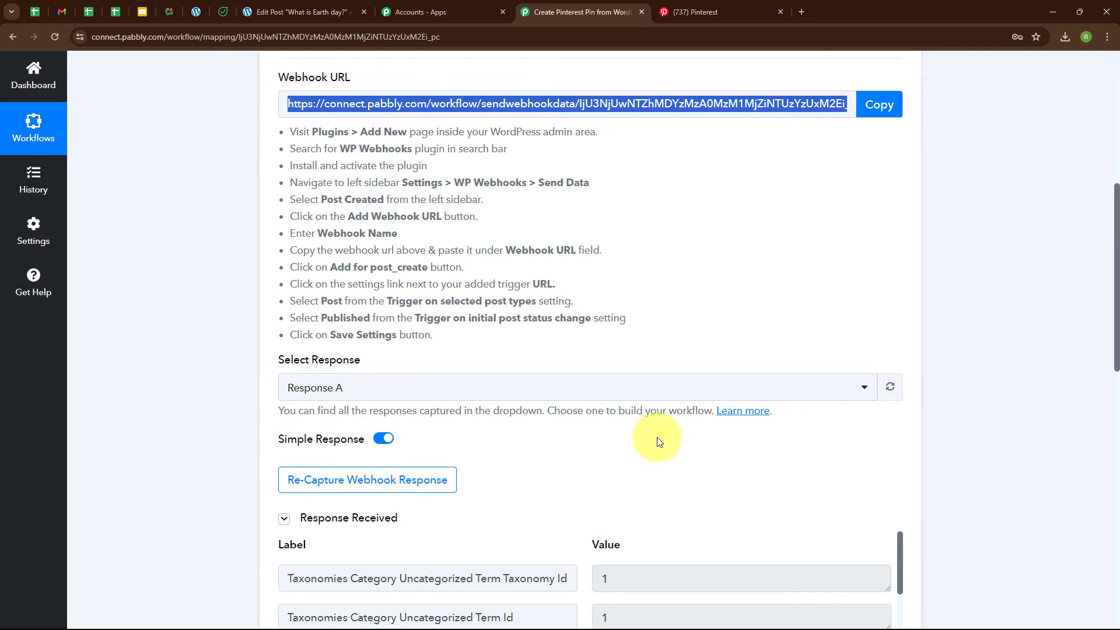
scroll(657, 441, down, 5)
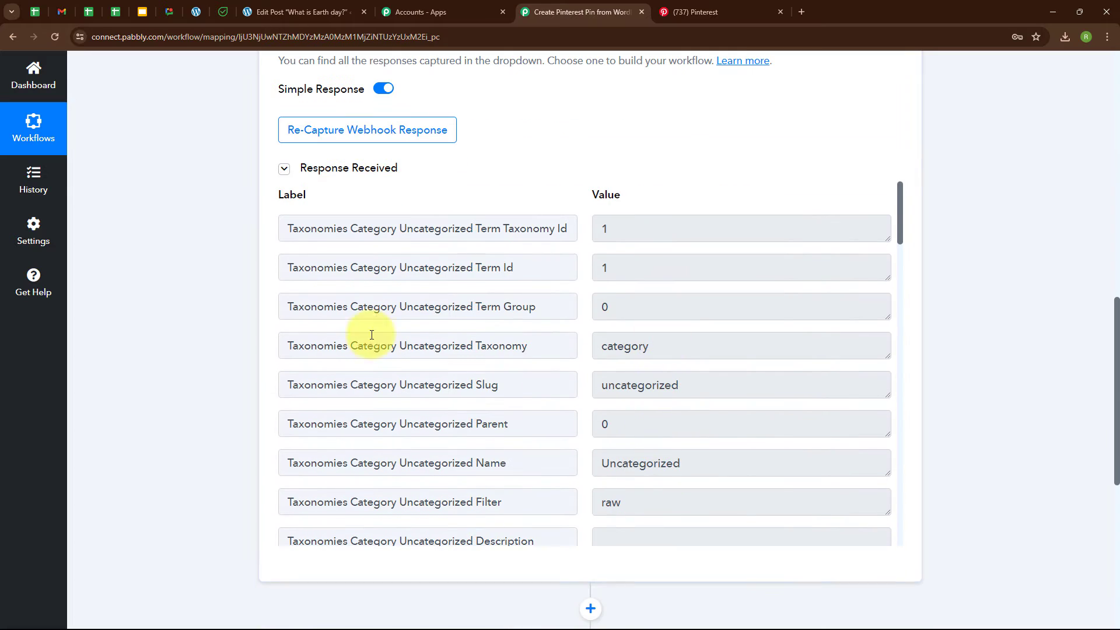
scroll(608, 323, down, 7)
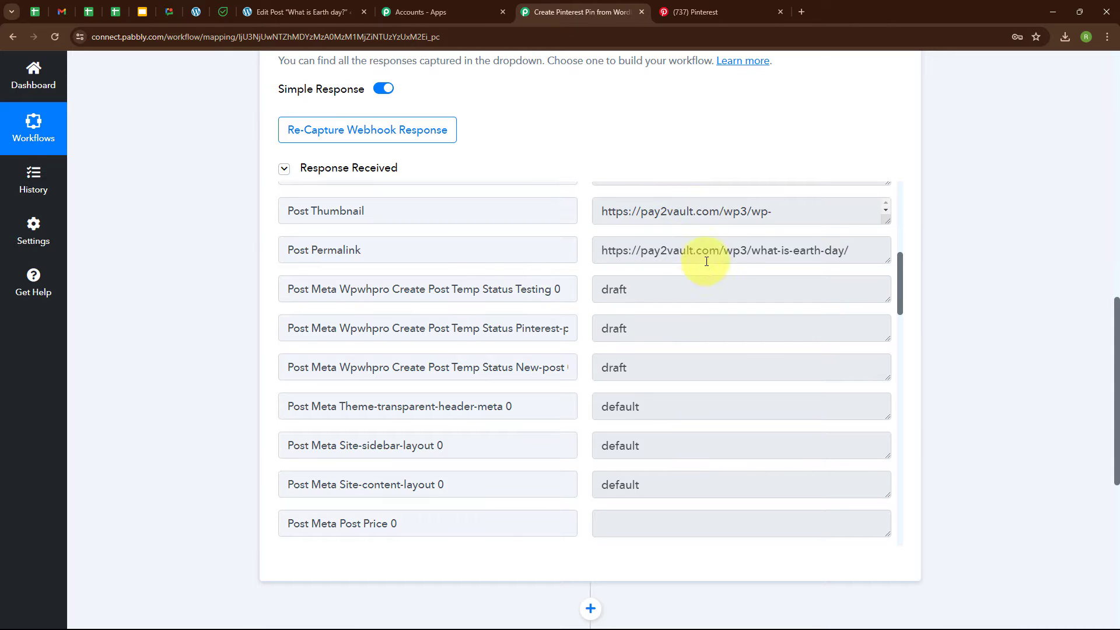
scroll(706, 261, down, 5)
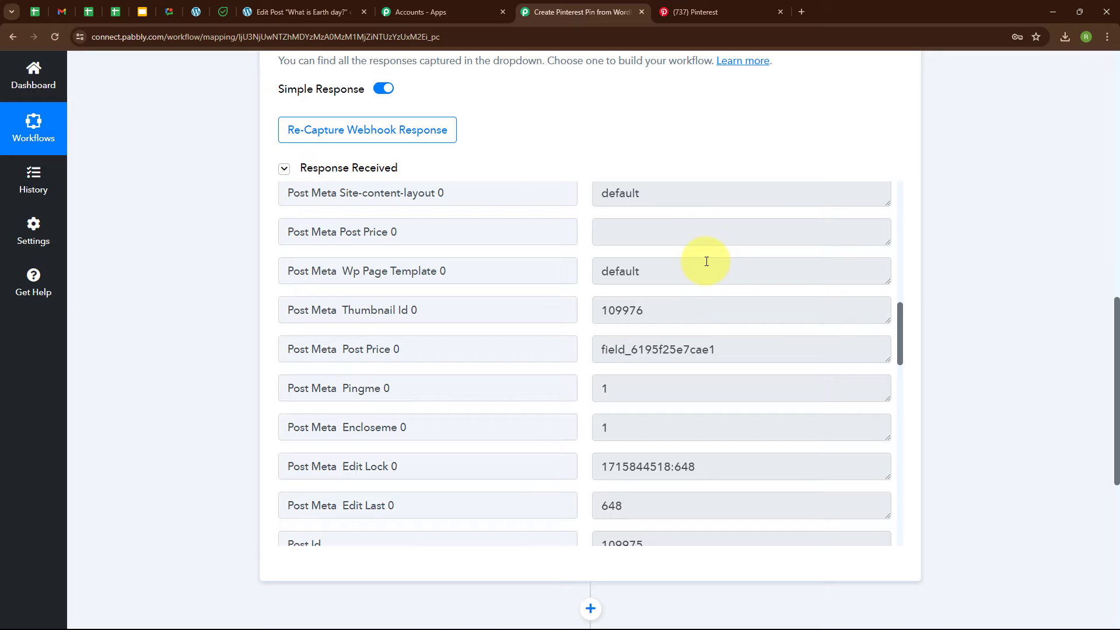
scroll(706, 261, down, 6)
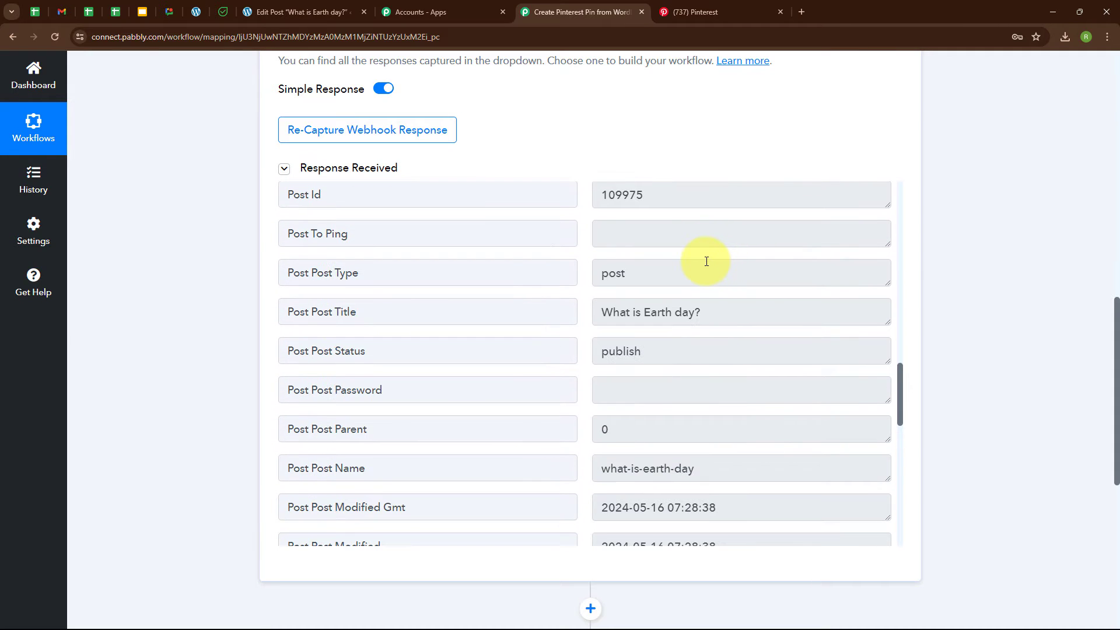
scroll(707, 261, down, 5)
scroll(706, 261, down, 6)
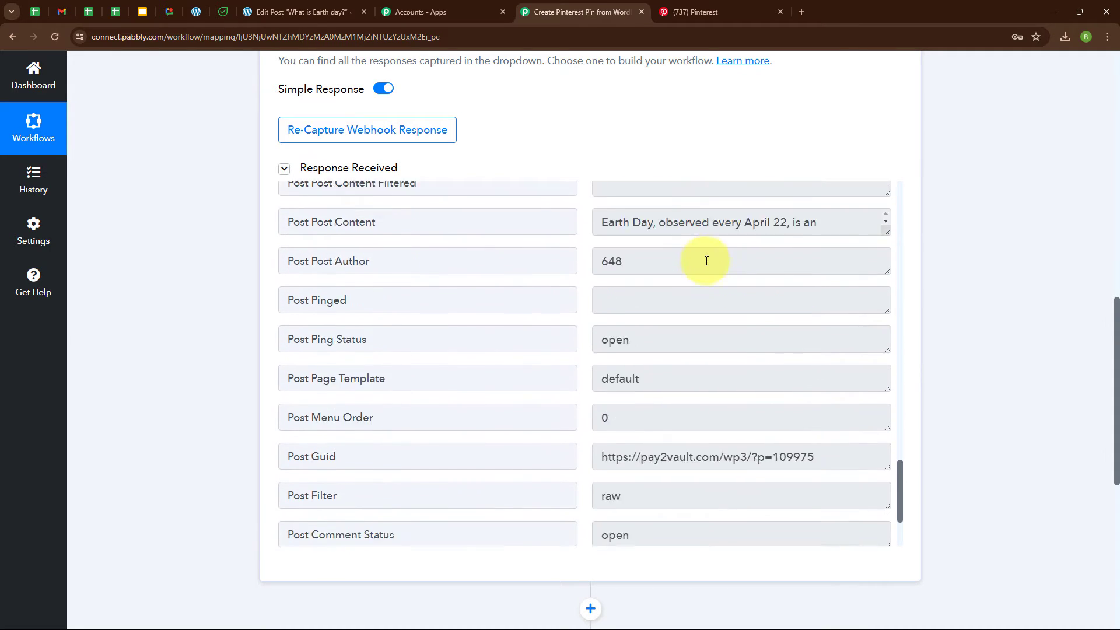
scroll(707, 261, down, 1)
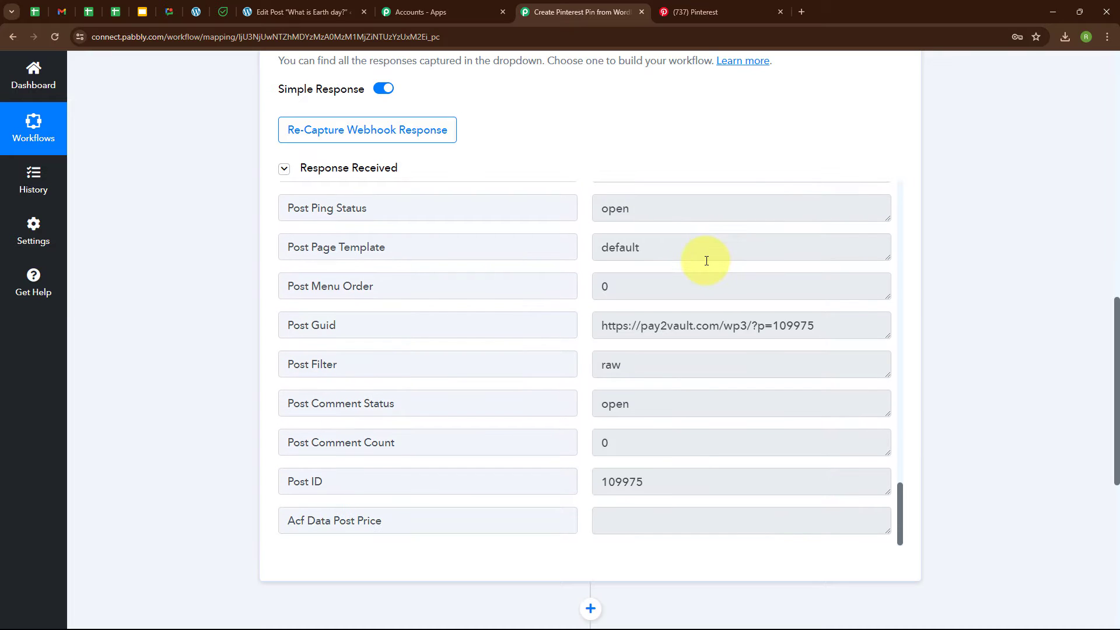
scroll(863, 120, up, 8)
scroll(865, 121, up, 5)
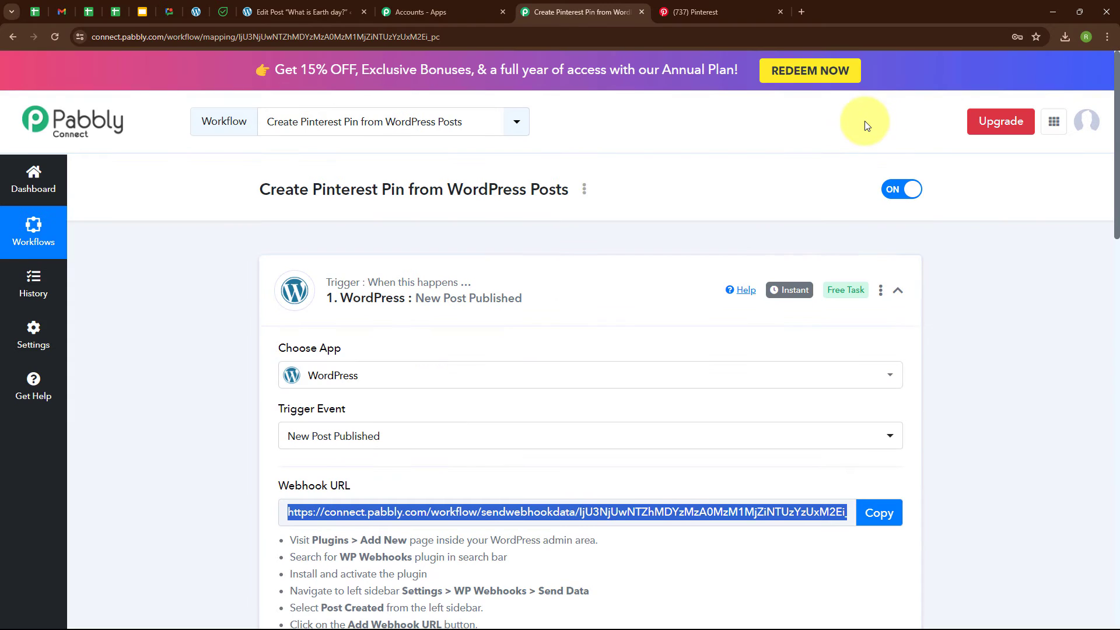
Step: Collapse the WordPress trigger and set the workflow's second step to the Pinterest app with the Create Pin action event
click(897, 290)
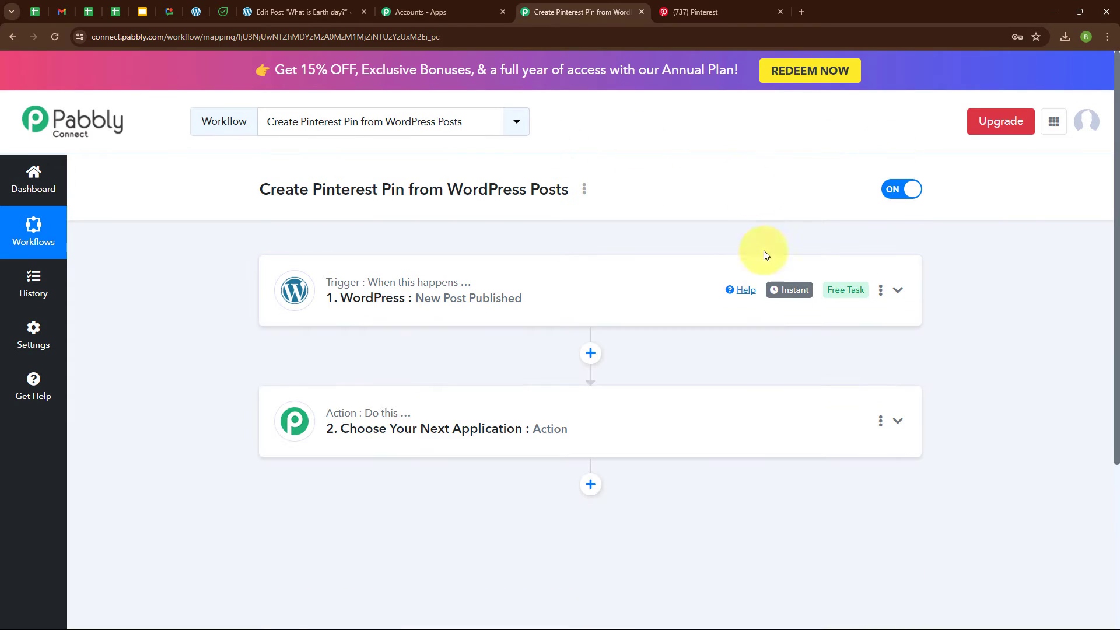
click(463, 407)
click(439, 307)
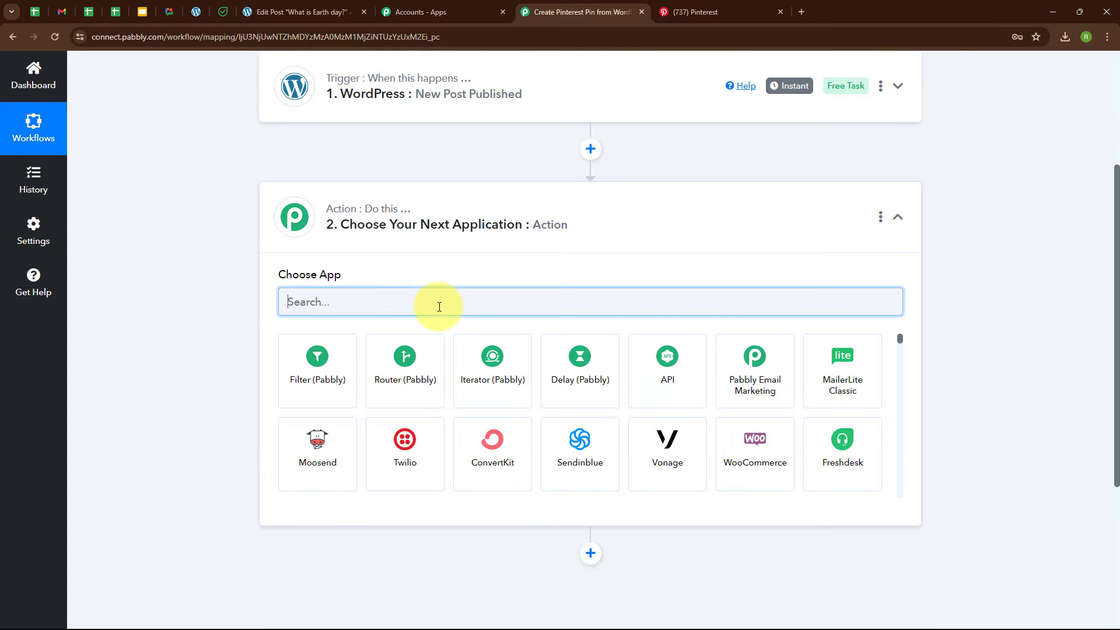
text(Pint)
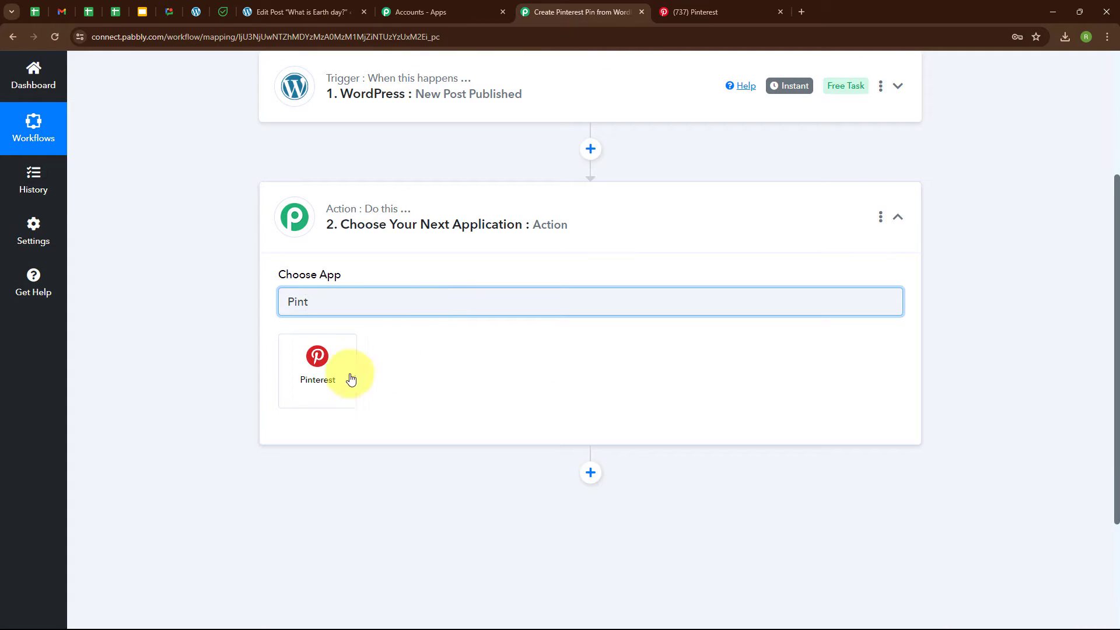
click(351, 380)
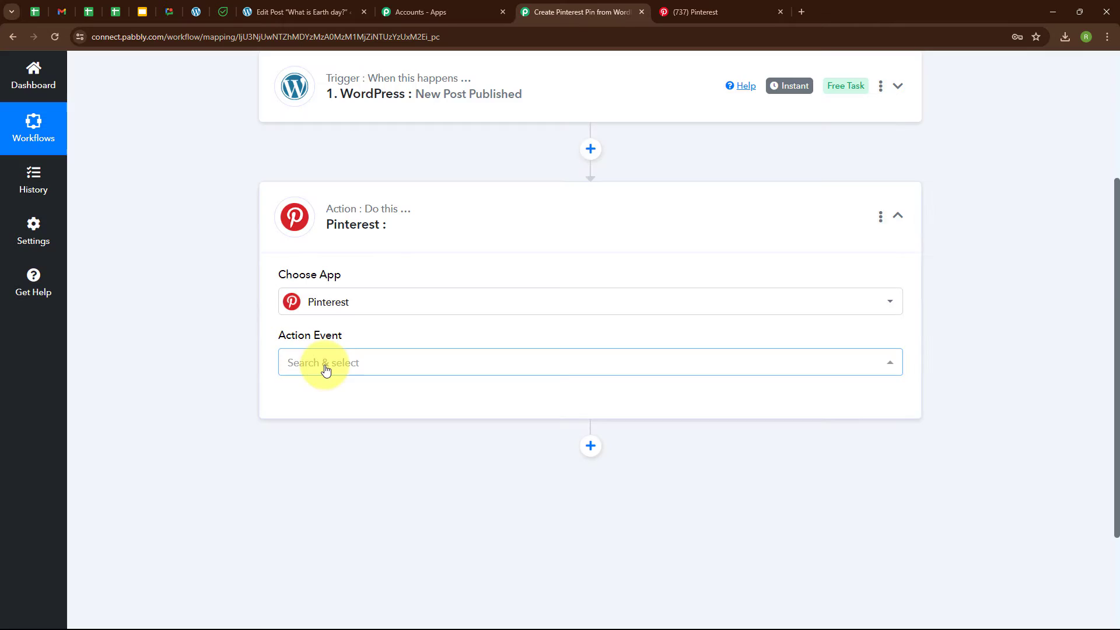
click(323, 363)
click(321, 189)
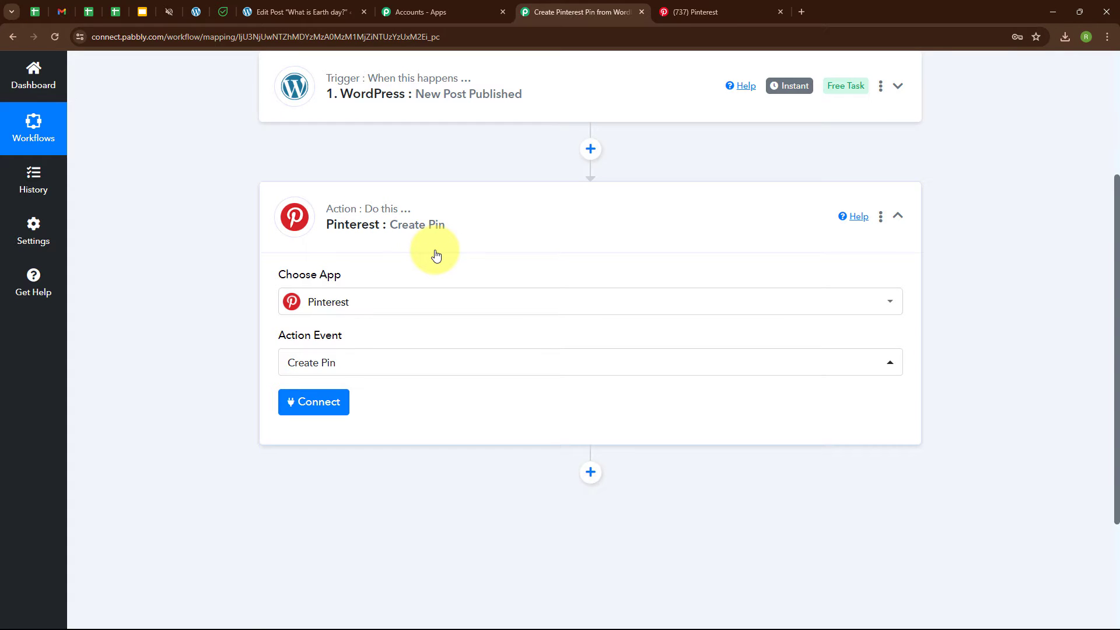
Step: Connect the Pinterest action through a new connection named "Pinterest #2" and grant Pabbly Connect access to the account
click(338, 408)
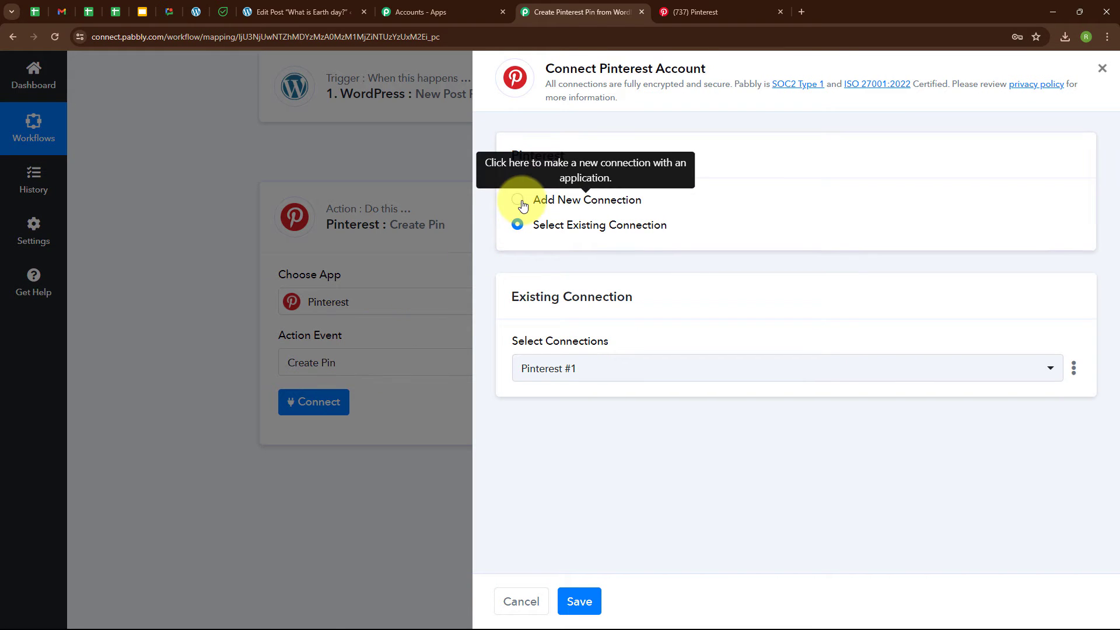
click(518, 200)
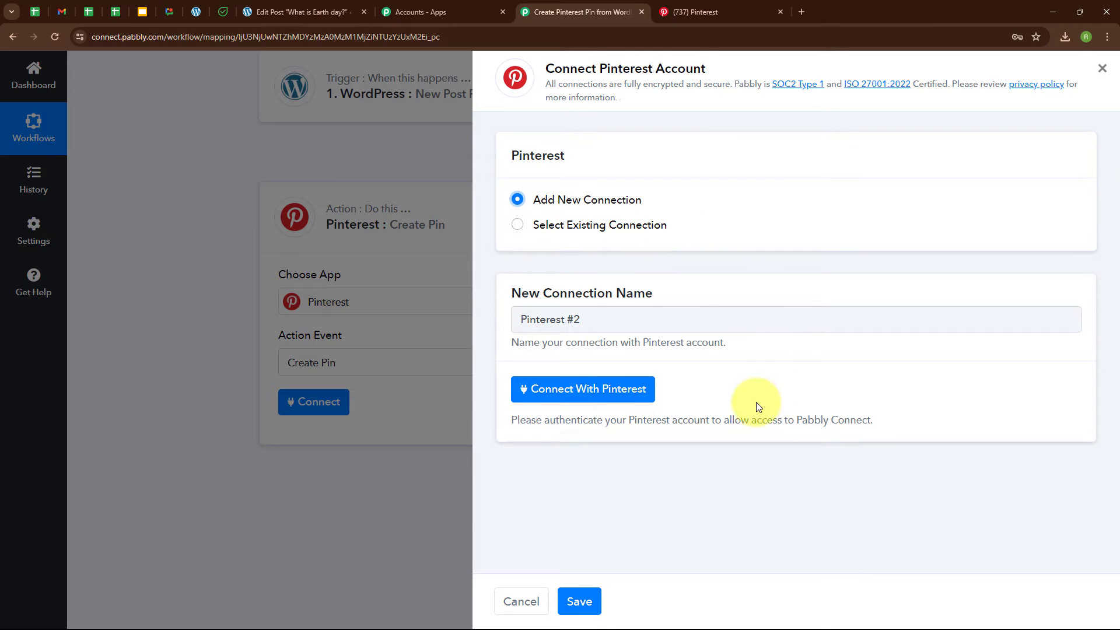
click(613, 404)
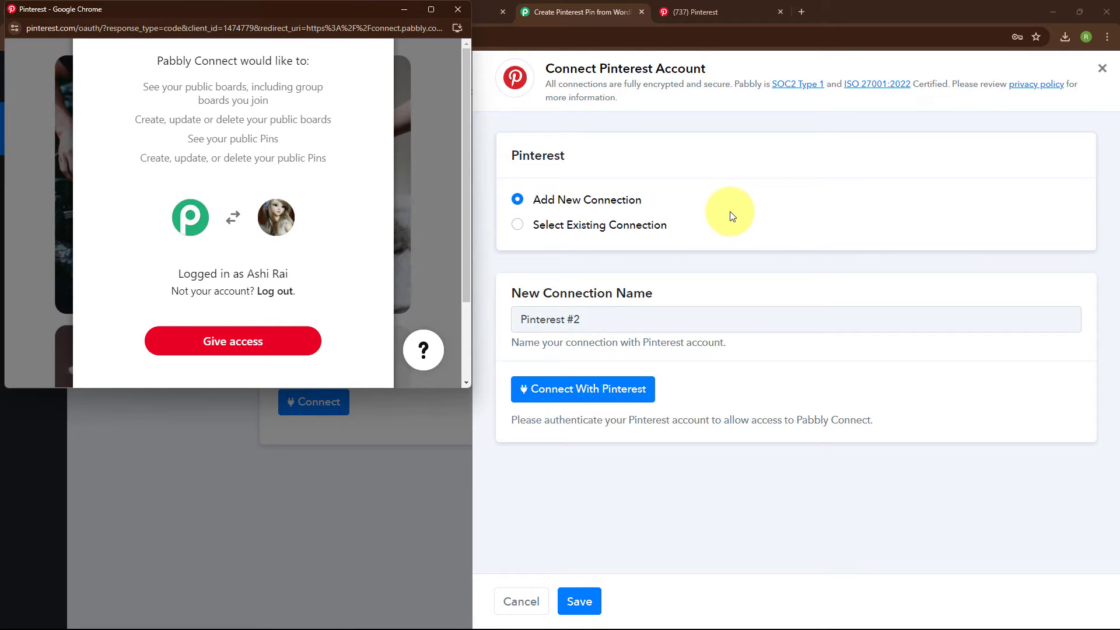
click(281, 348)
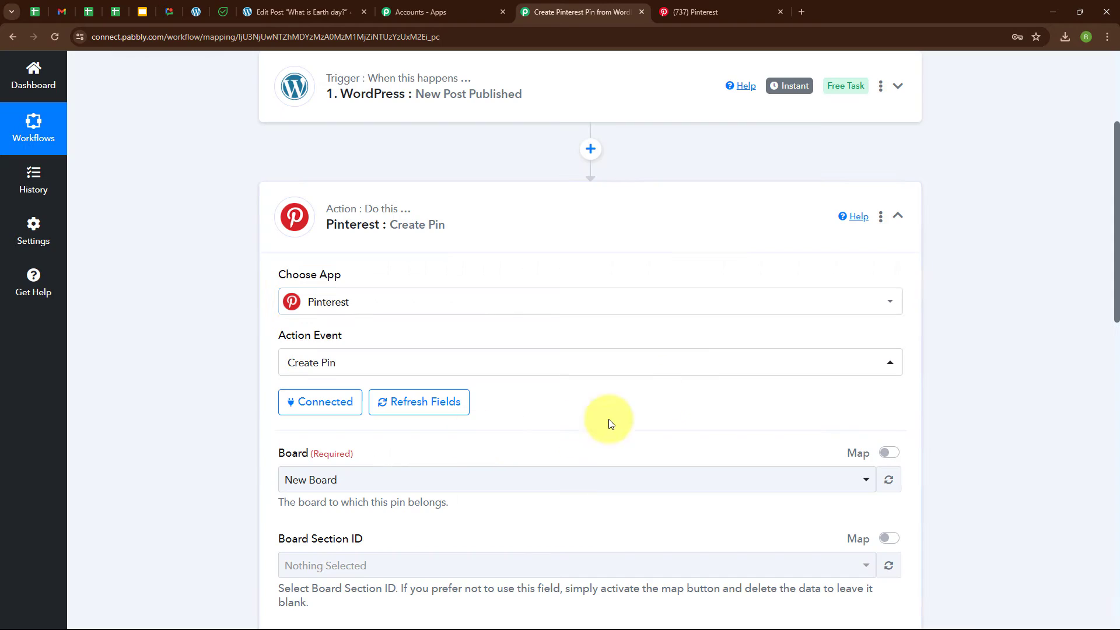
Step: Check the saved boards on the Pinterest profile, and select New Board as the pin's board in Pabbly Connect
scroll(664, 442, down, 5)
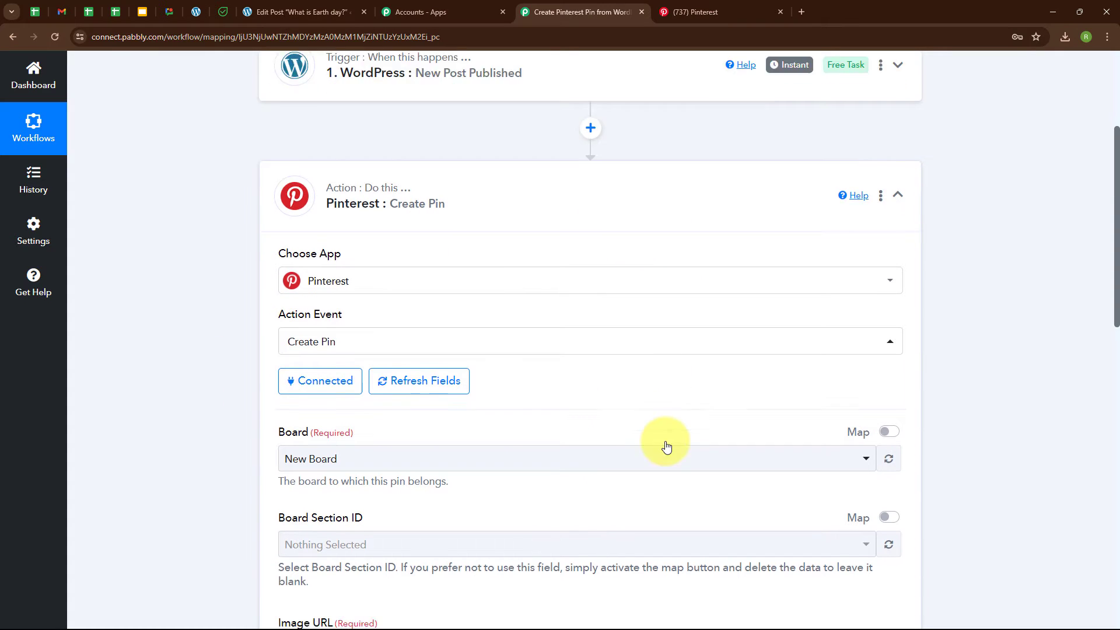
scroll(623, 291, up, 1)
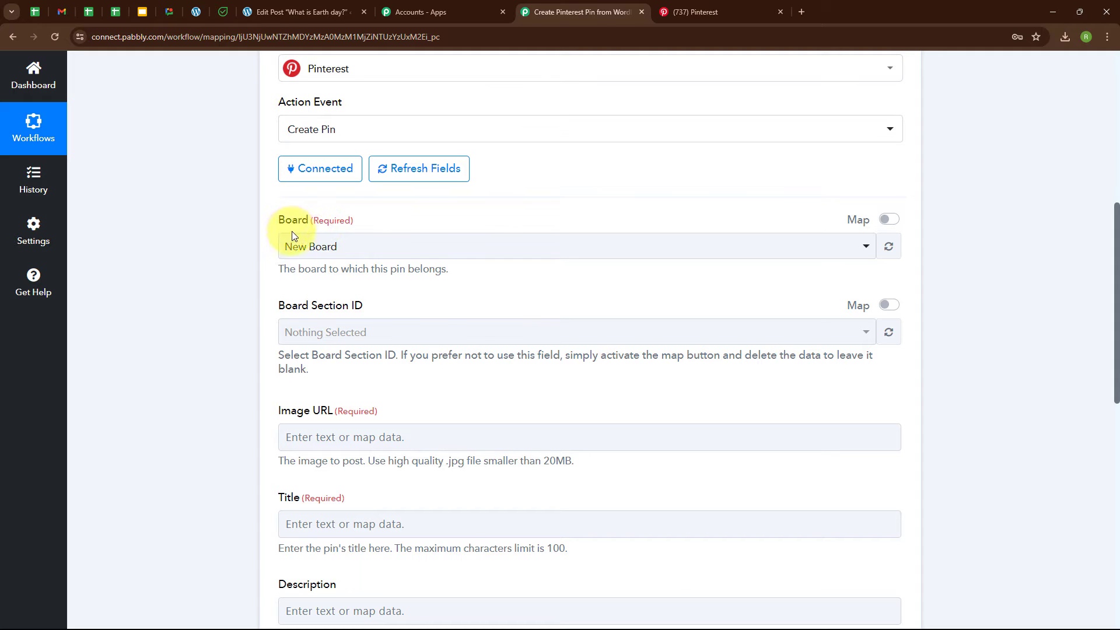
click(741, 7)
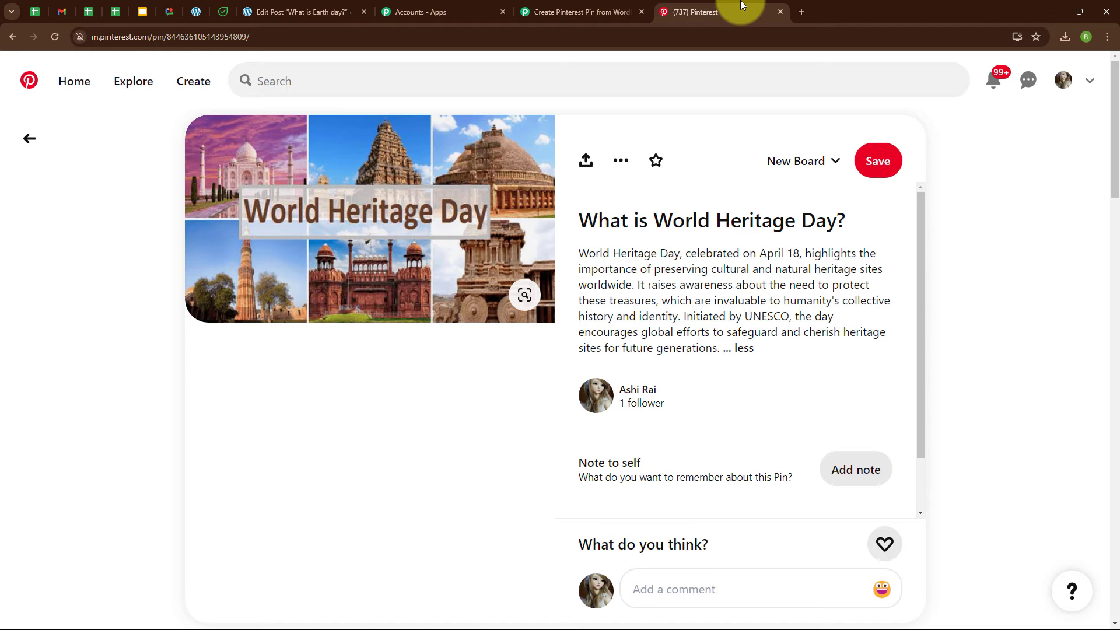
click(1057, 92)
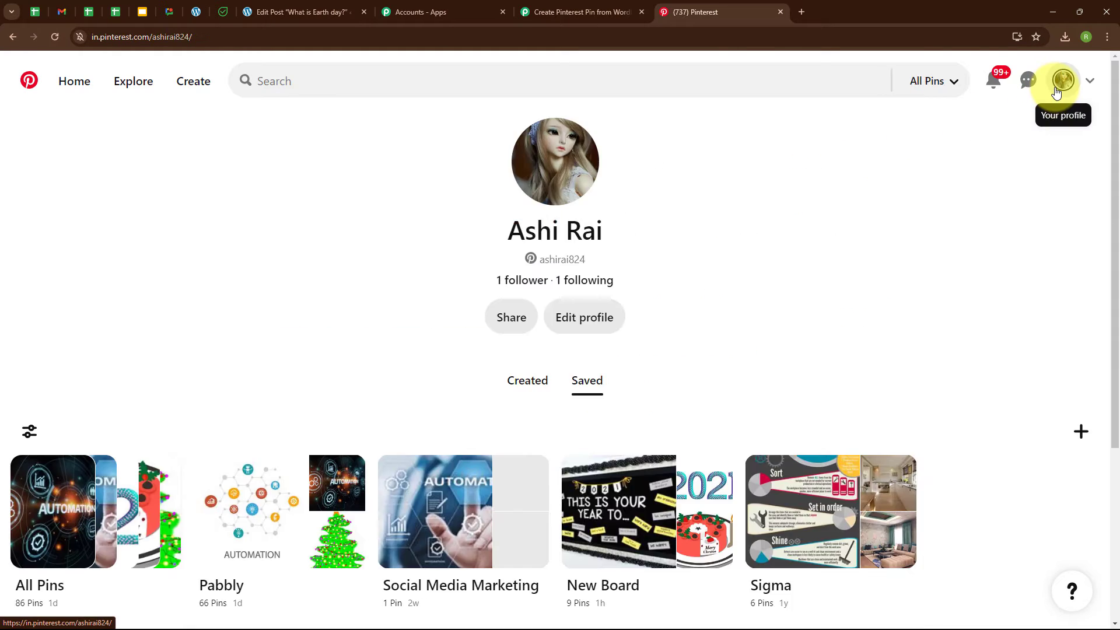
scroll(957, 220, down, 2)
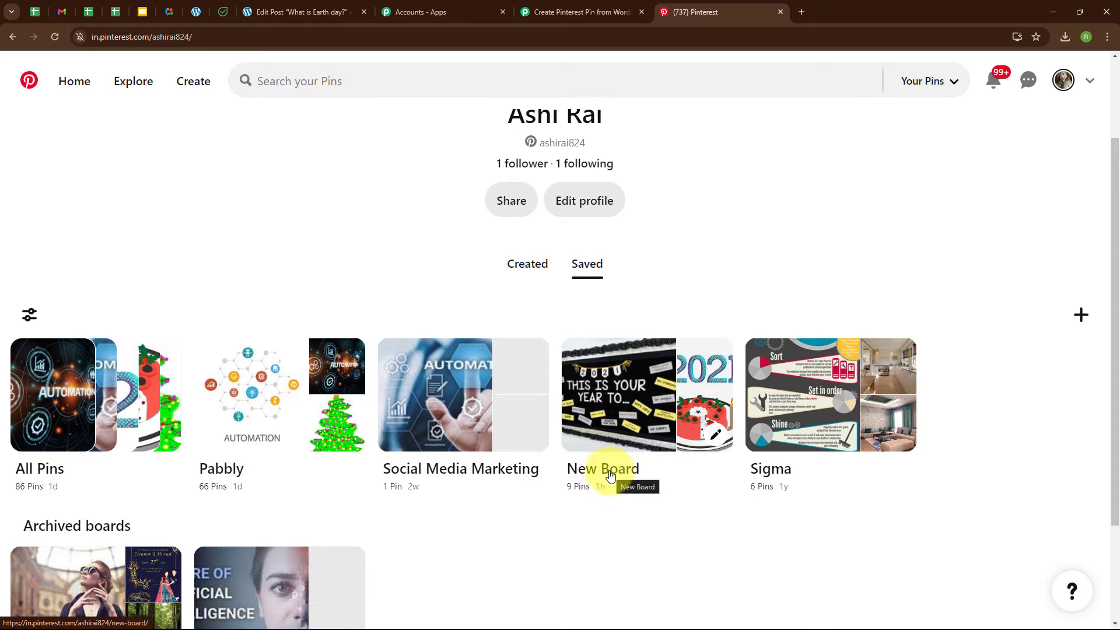
click(606, 11)
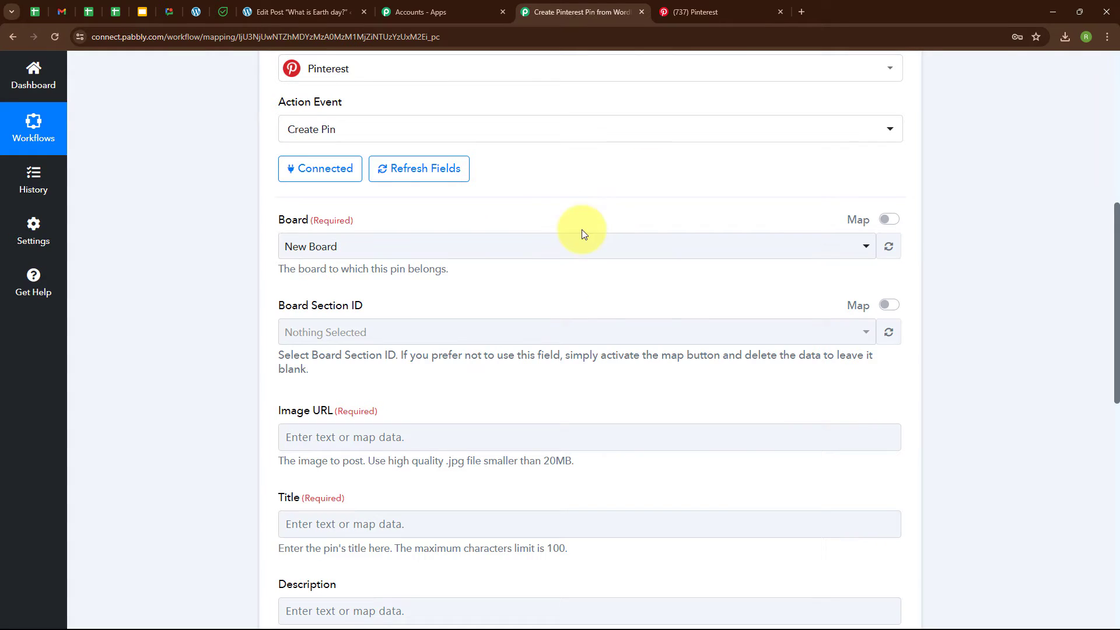
click(458, 261)
click(437, 316)
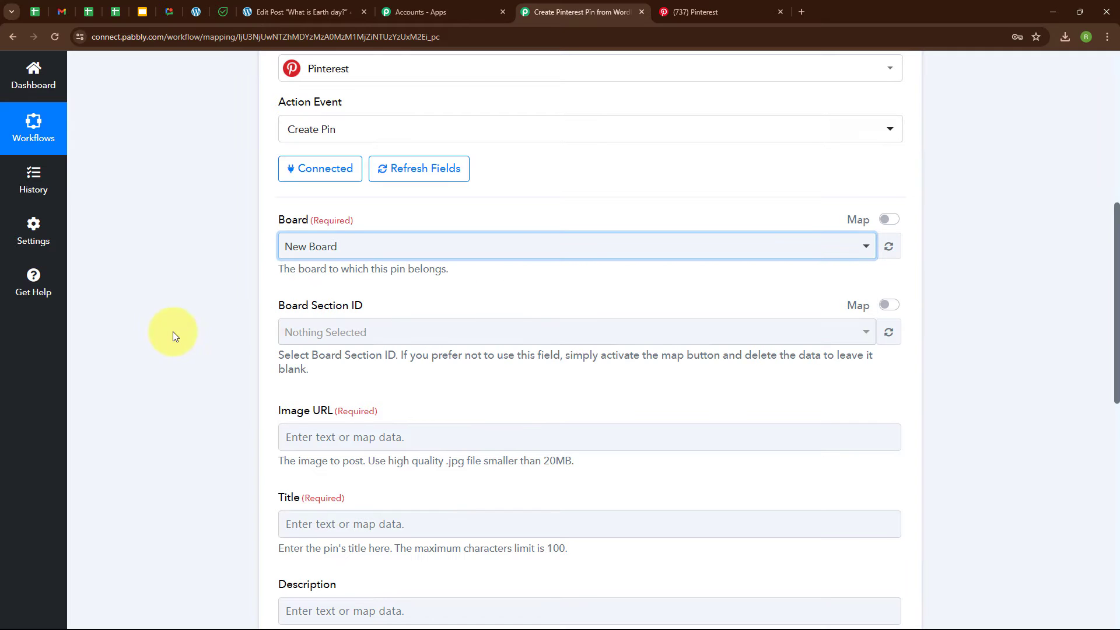
Step: Turn on mapping for the Board Section ID and leave the field blank
click(173, 336)
scroll(508, 295, down, 1)
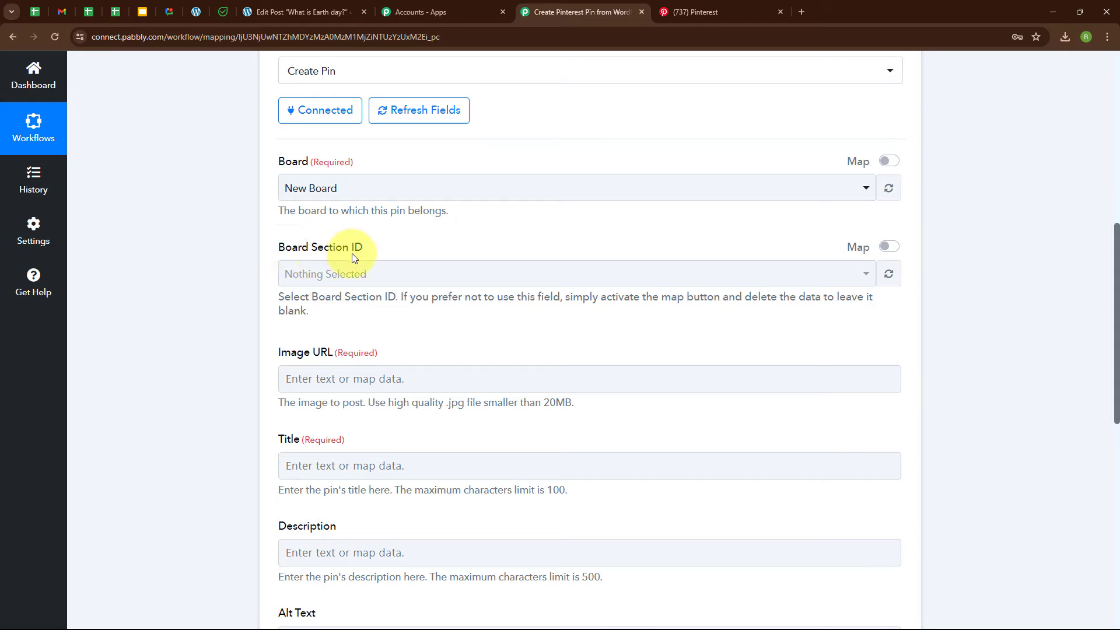
click(895, 249)
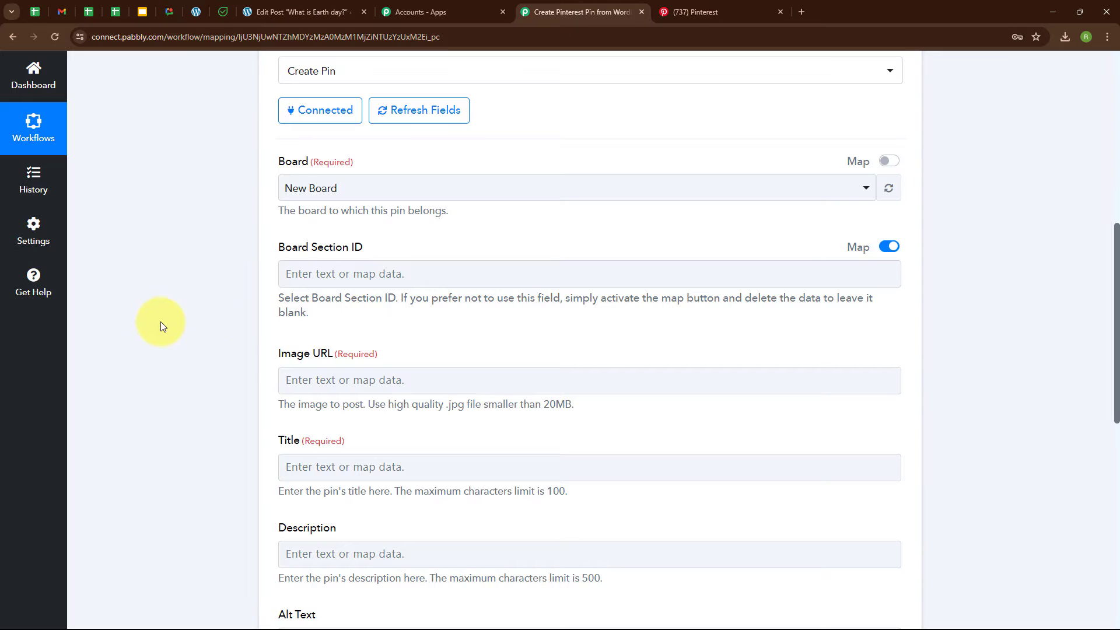
Step: Map the pin's Image URL to the Post Thumbnail from the WordPress New Post Published data
scroll(506, 330, down, 3)
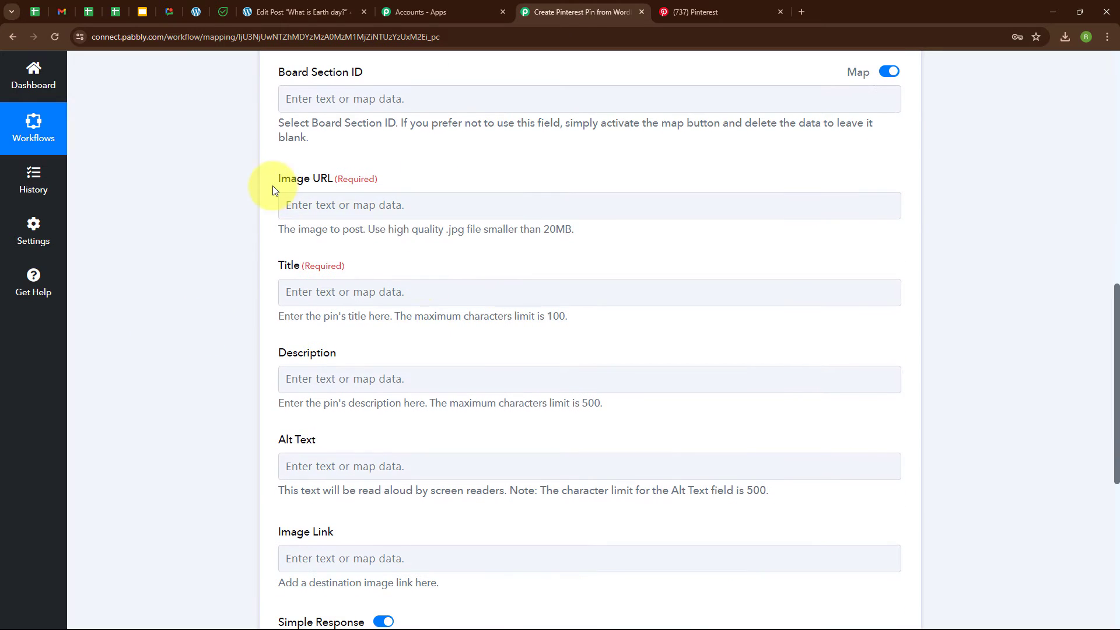
click(285, 204)
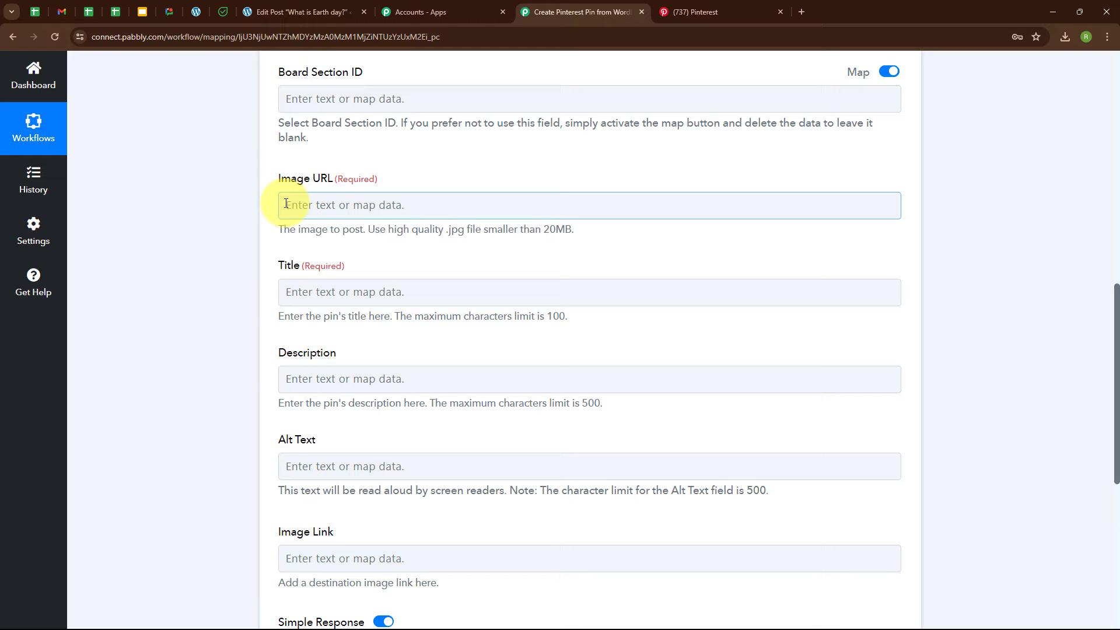
click(286, 204)
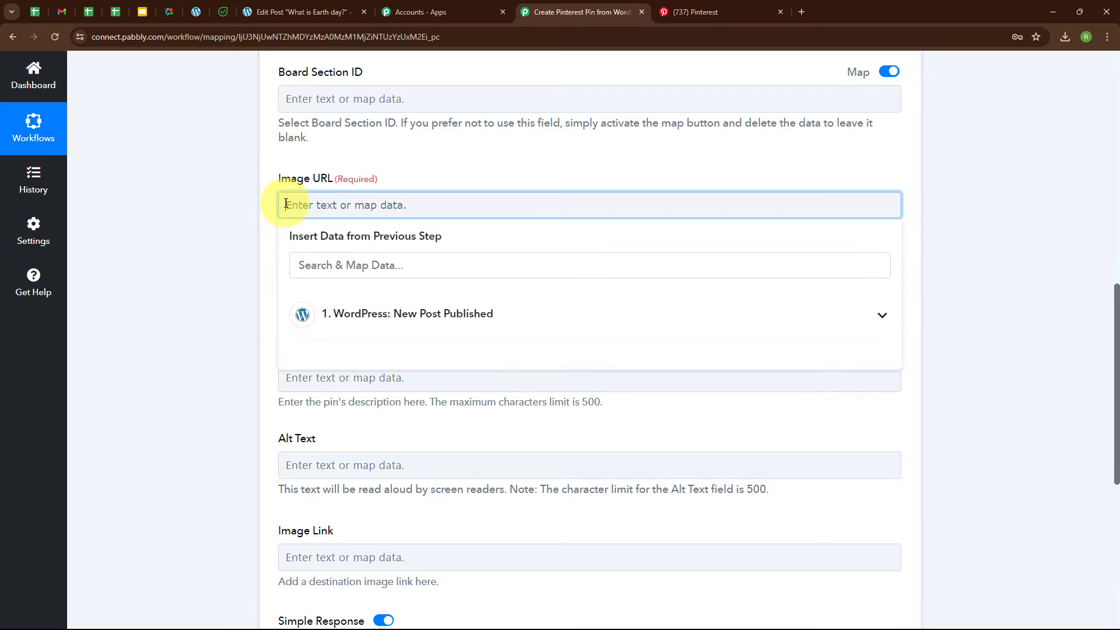
click(362, 334)
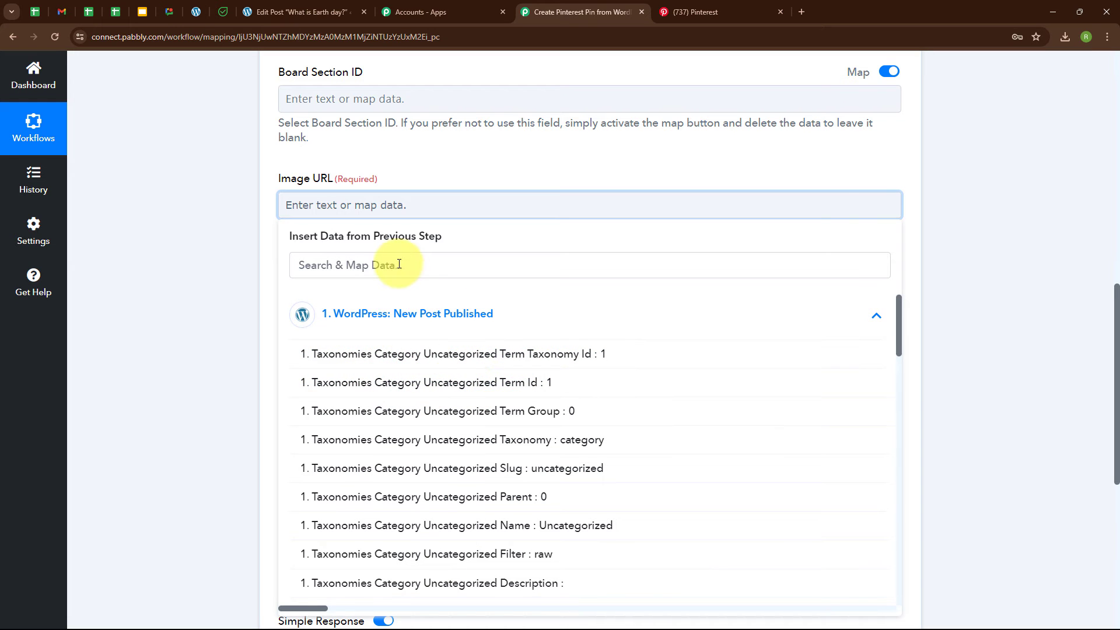
scroll(475, 379, down, 5)
scroll(470, 400, up, 5)
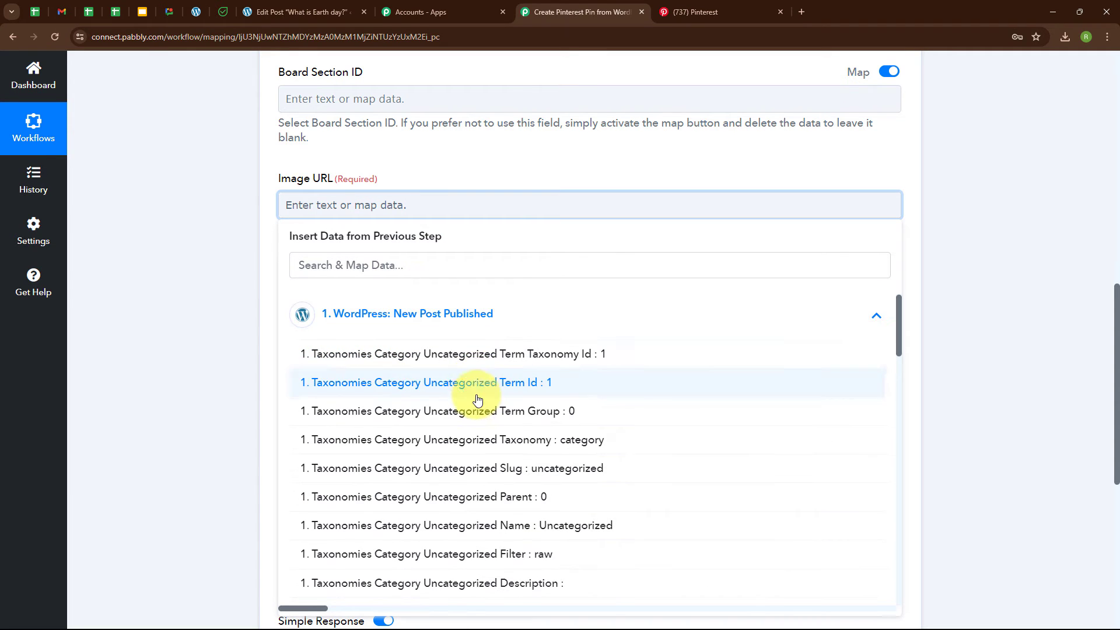
click(380, 273)
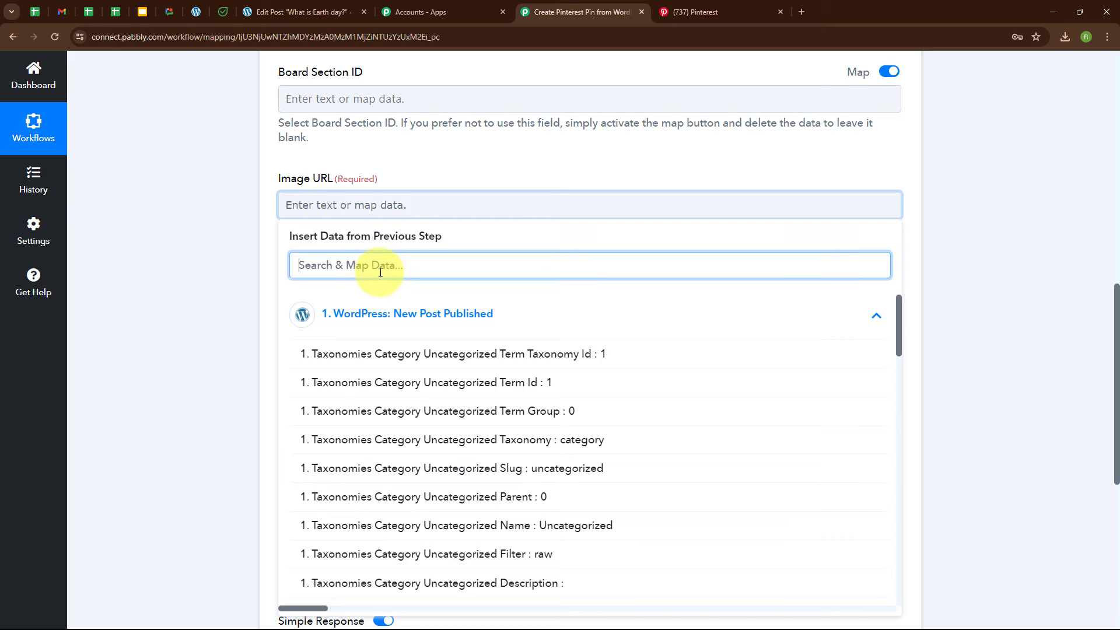
text(Thu)
click(405, 353)
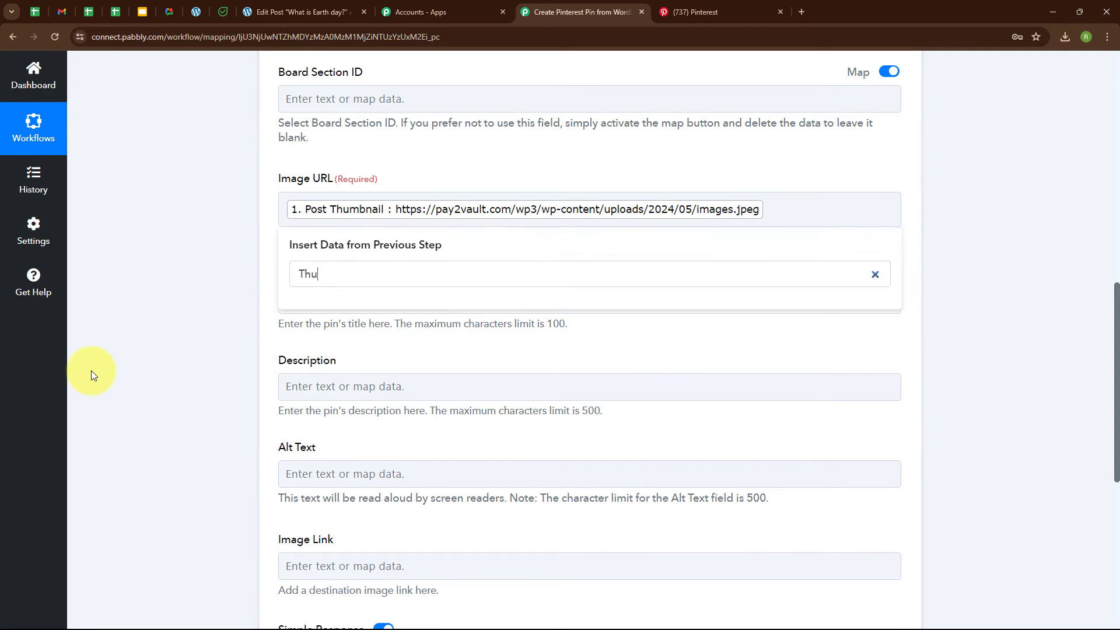
click(91, 373)
Step: Map the pin's Title to the Post Post Title value from the WordPress data
scroll(408, 245, down, 2)
click(301, 181)
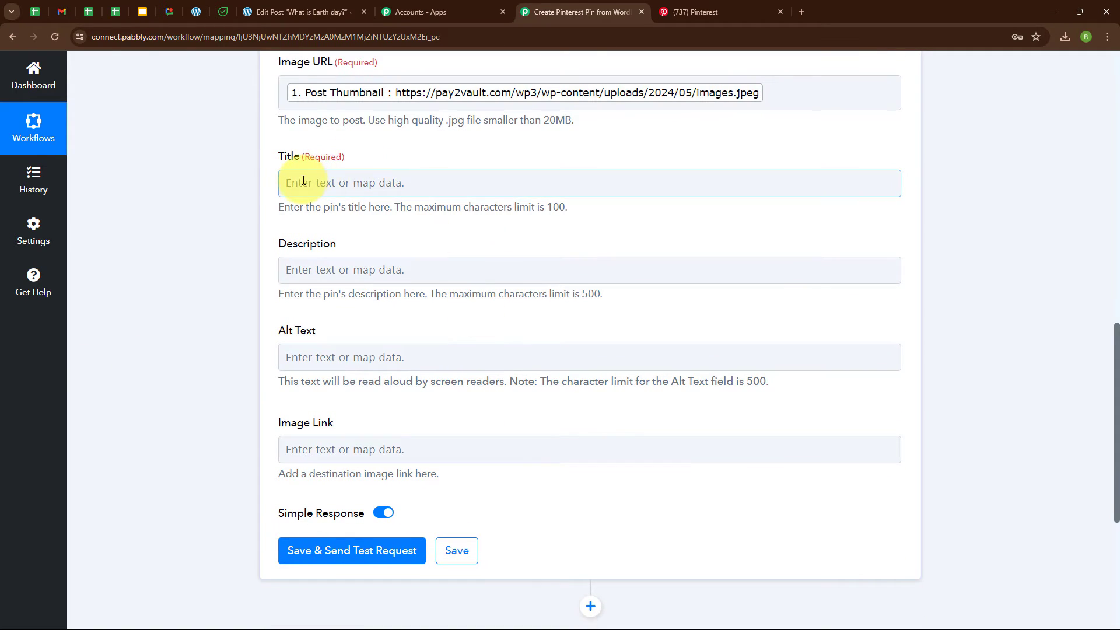
click(345, 247)
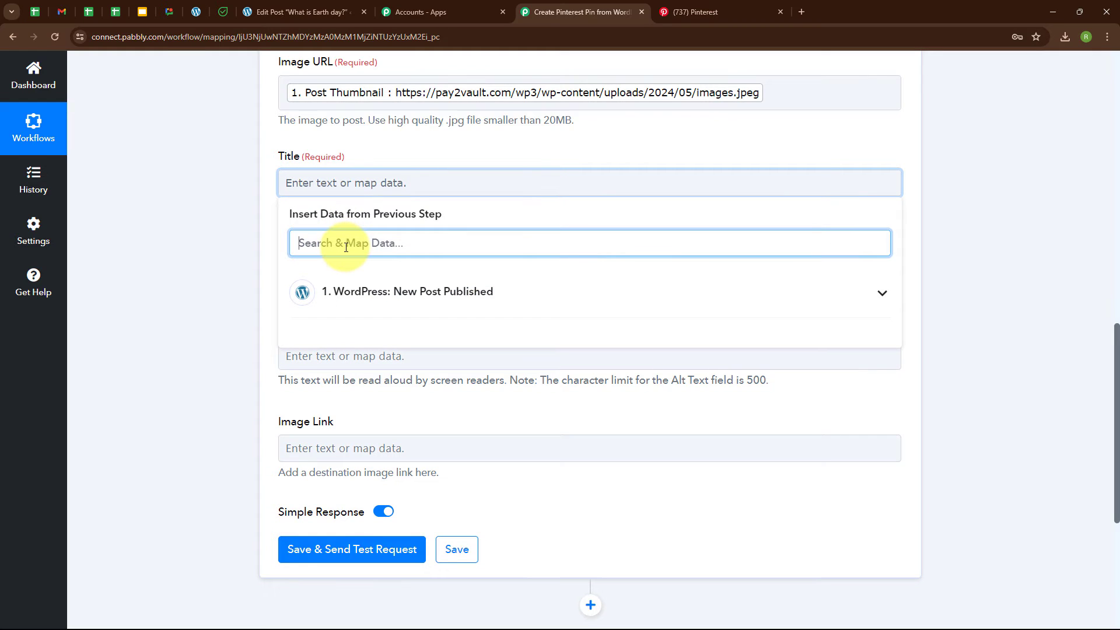
text(Post)
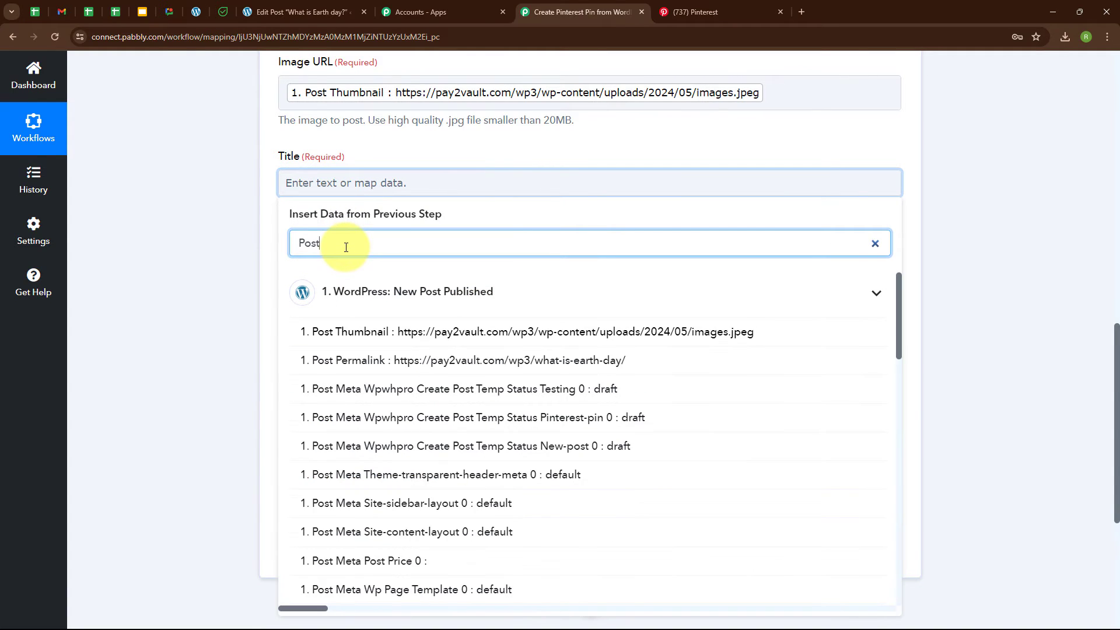
text( T)
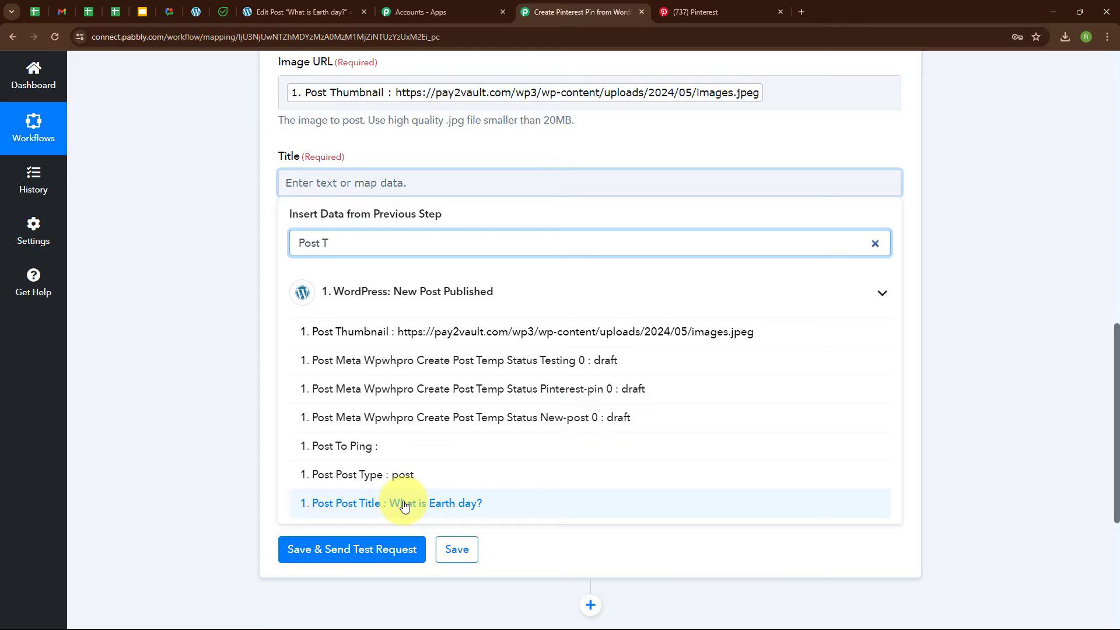
click(404, 505)
click(226, 465)
Step: Check the character limit stated for the pin's Description field
scroll(635, 284, down, 1)
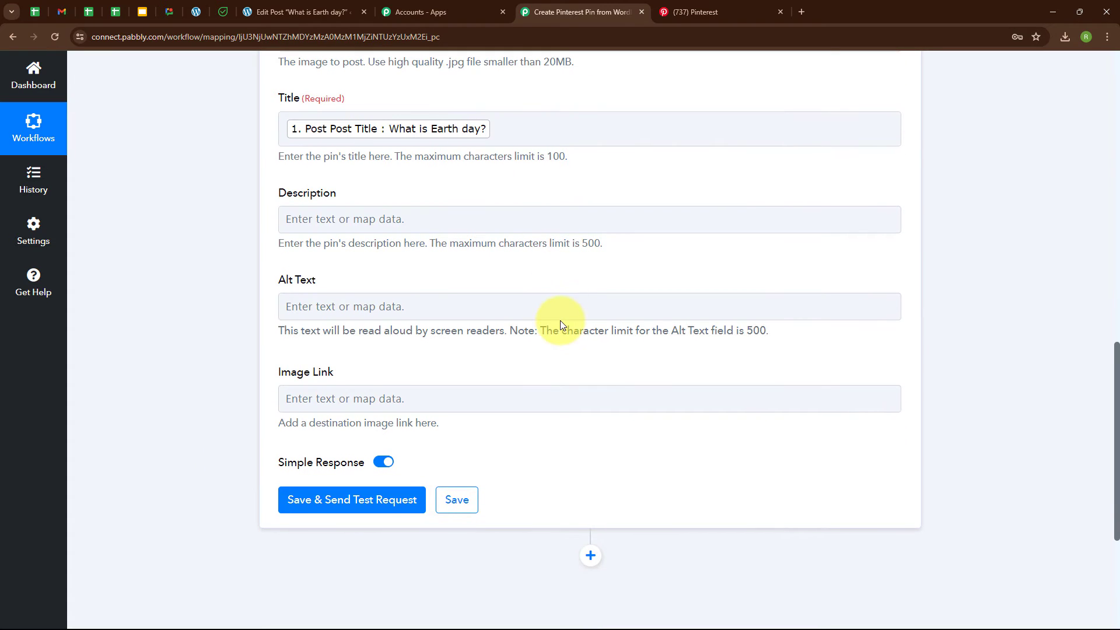
click(323, 218)
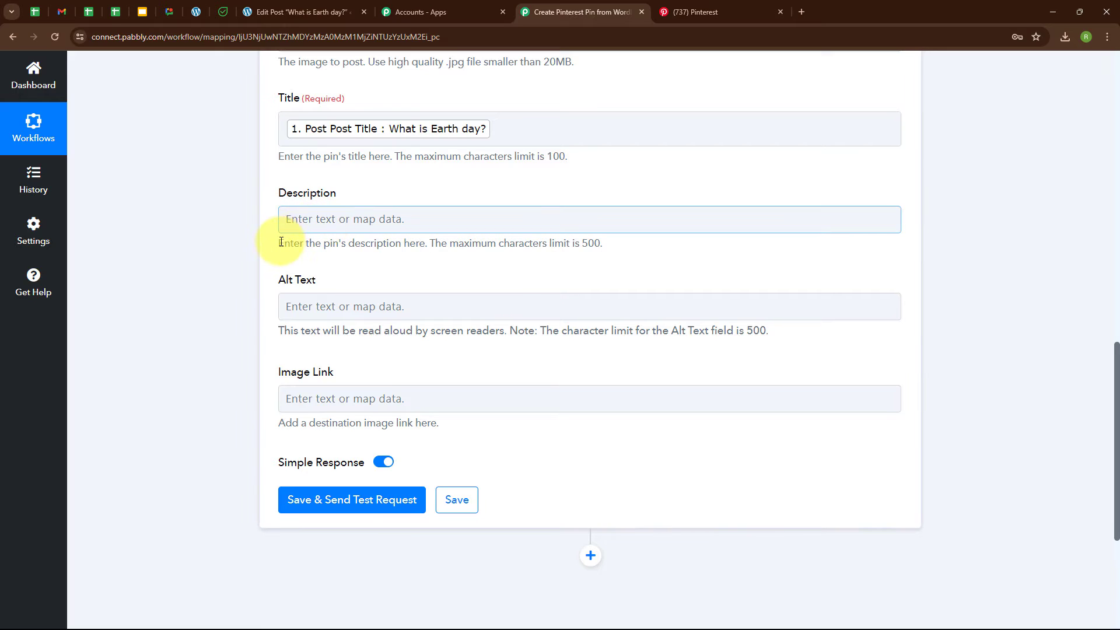
drag(280, 243, 617, 258)
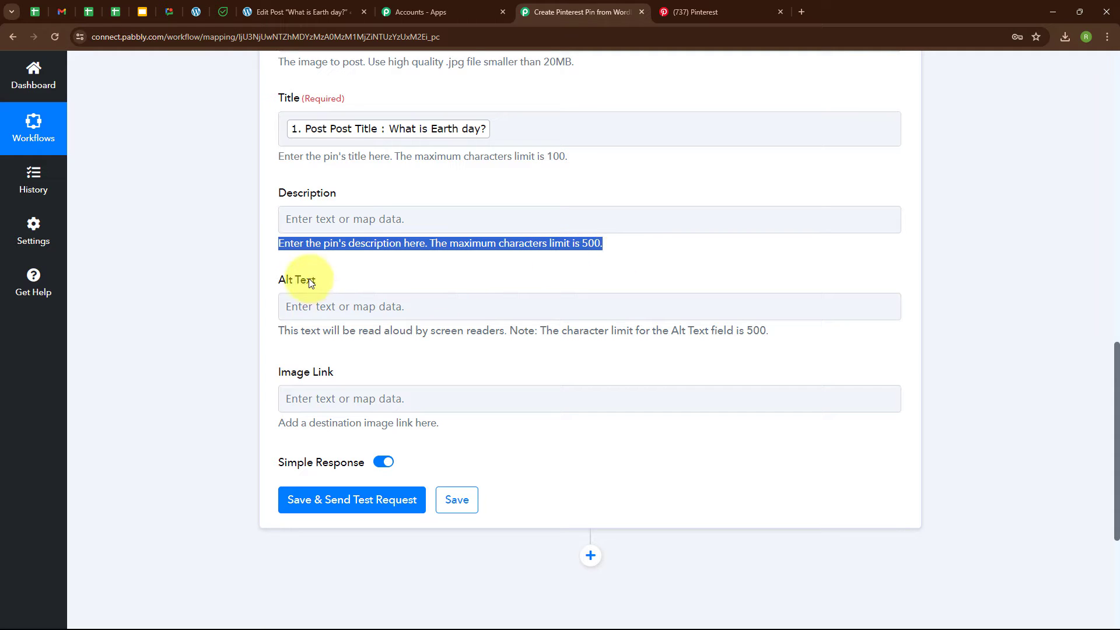
click(246, 290)
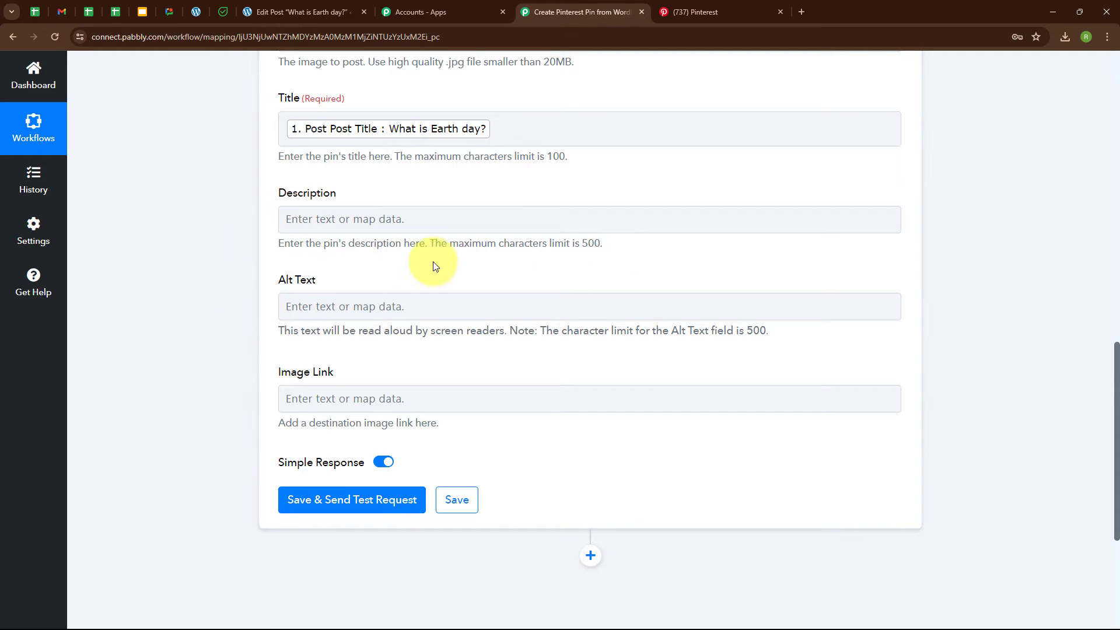
drag(450, 246, 616, 258)
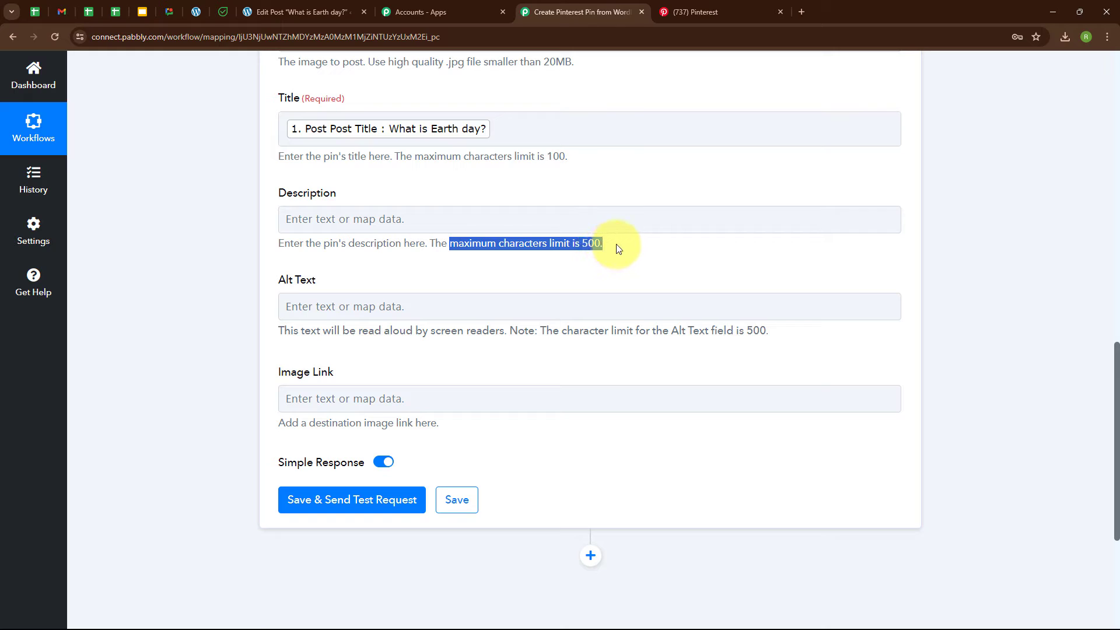
click(616, 258)
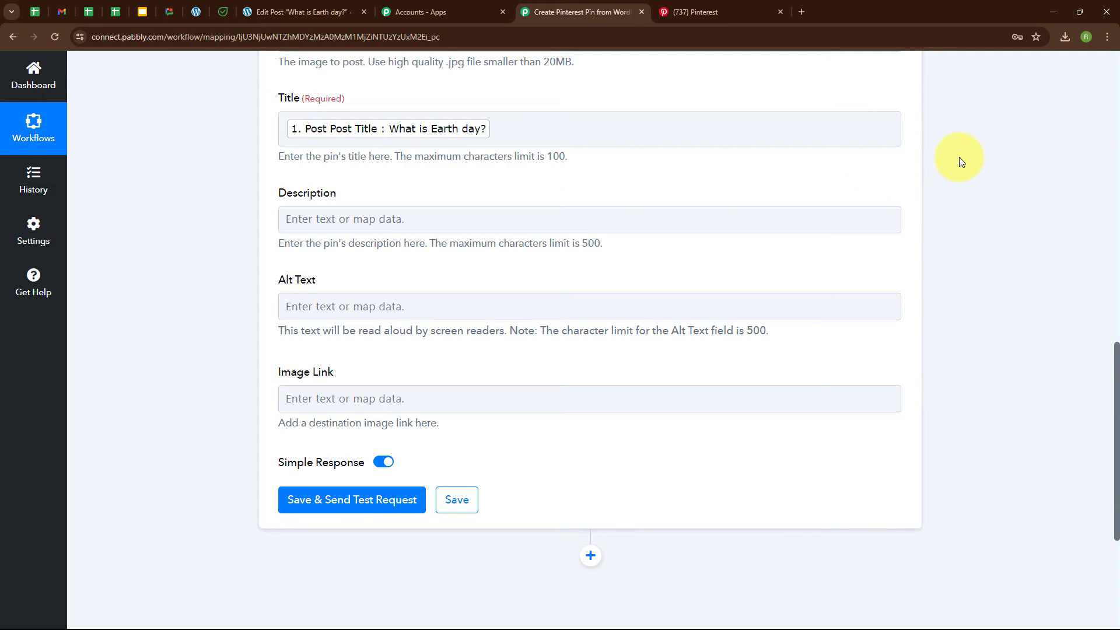
Step: Insert an OpenAI (ChatGPT, DALL-E, Whisper) action with the ChatGPT event between the WordPress trigger and the Pinterest action
scroll(959, 156, up, 15)
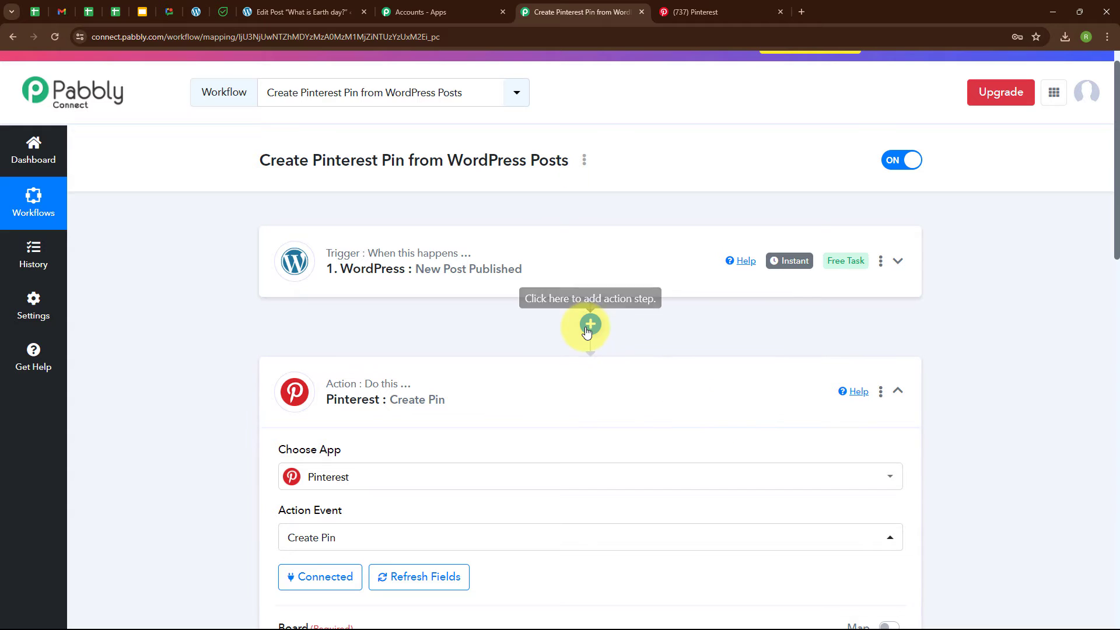
click(588, 329)
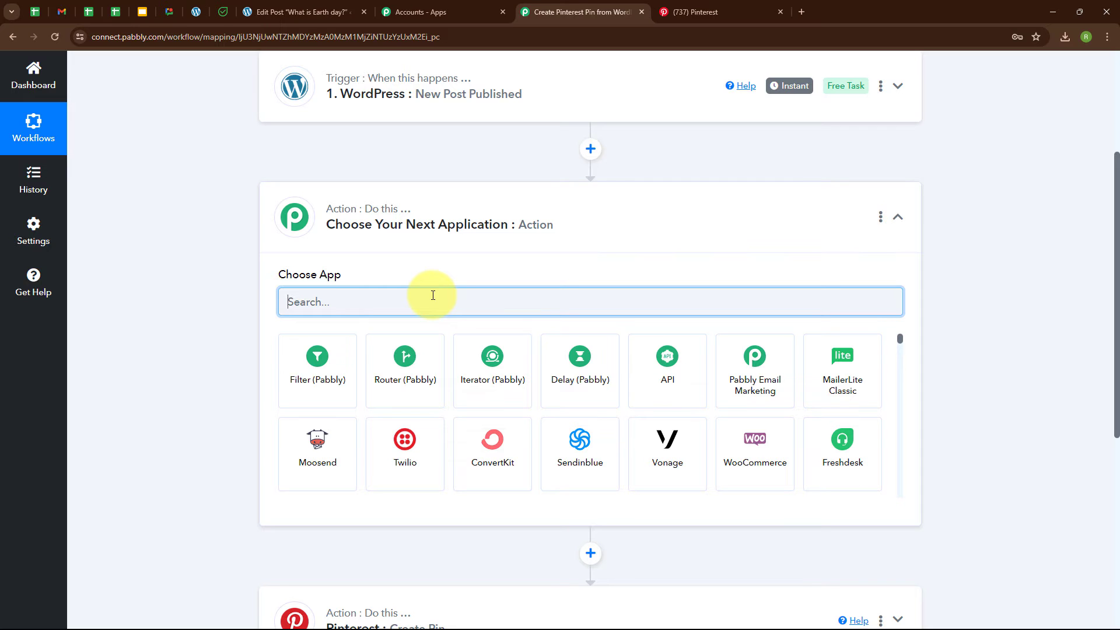
text(Open)
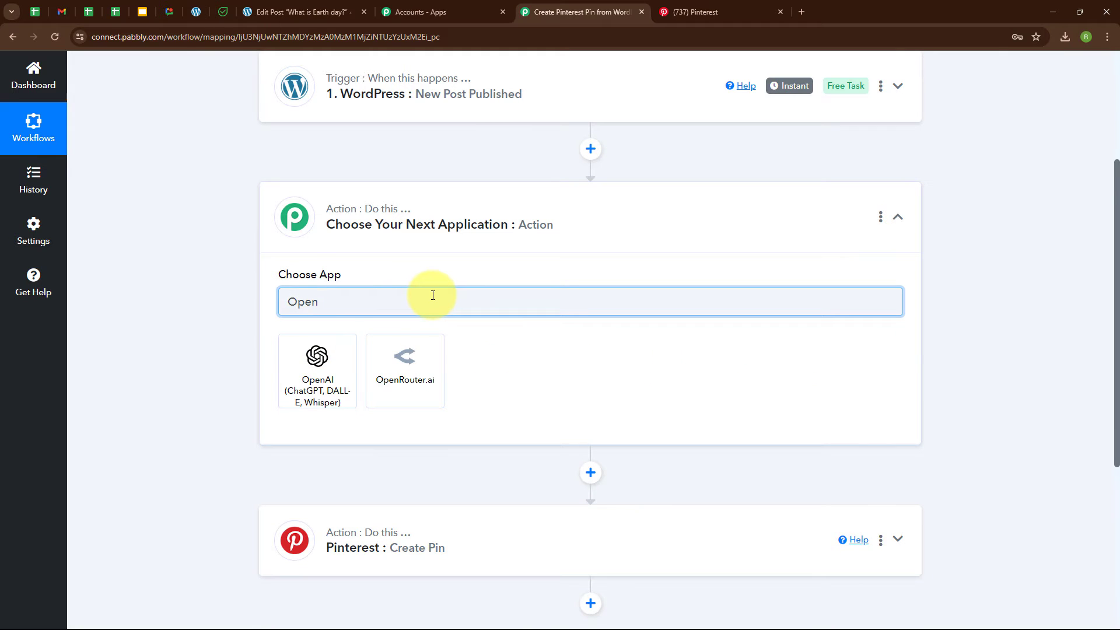
click(301, 373)
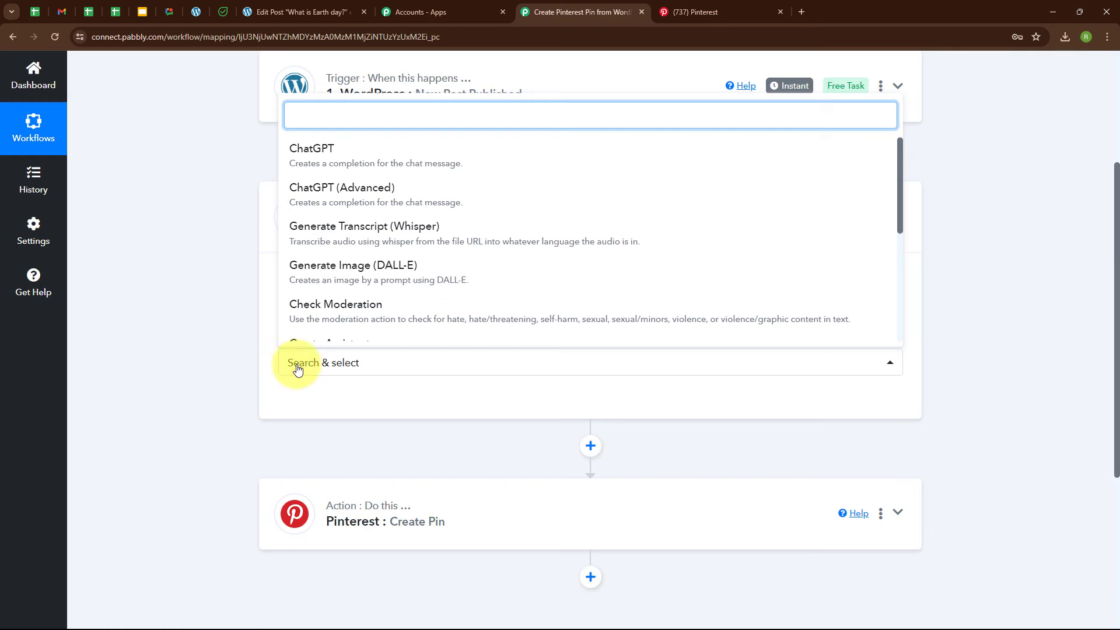
click(329, 159)
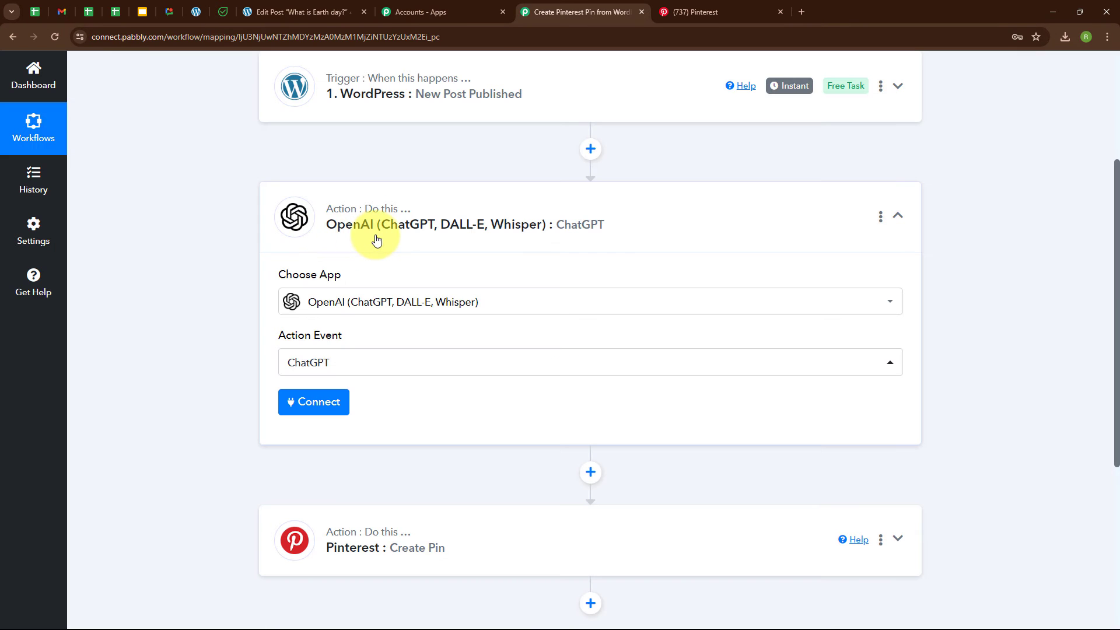
Step: Start a new connection for the OpenAI action and open the linked OpenAI API Keys page
click(317, 403)
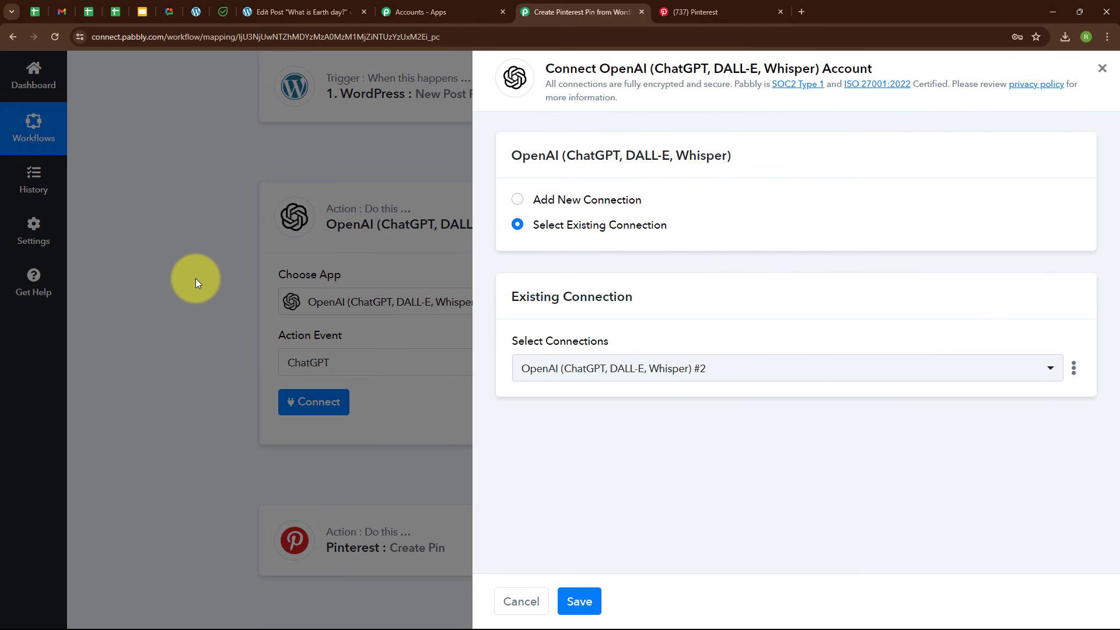
click(517, 201)
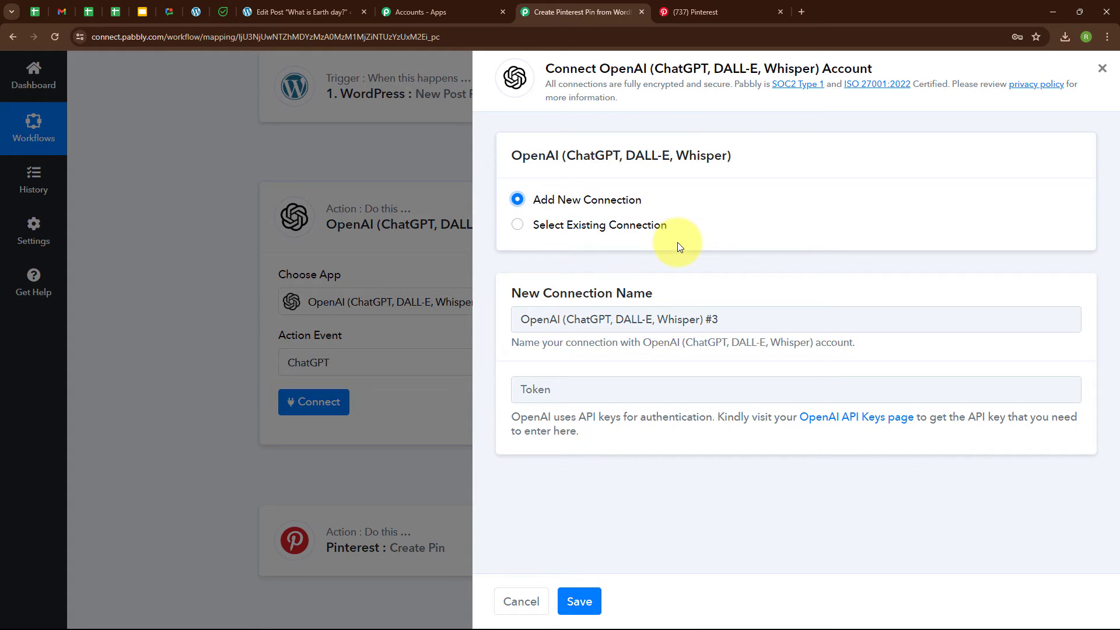
click(520, 392)
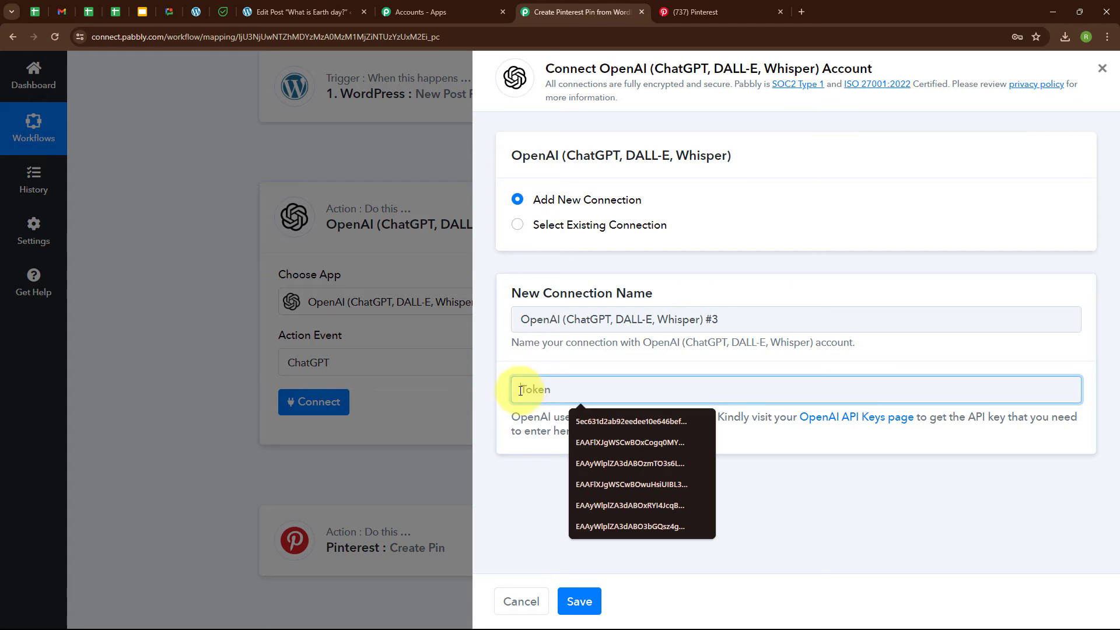
click(519, 470)
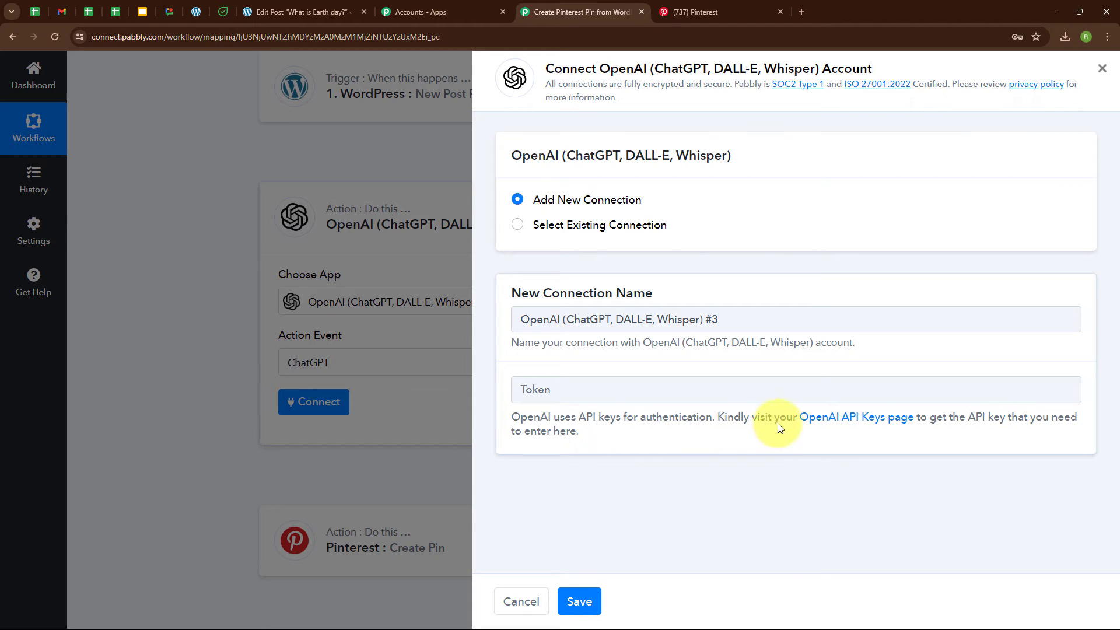
click(871, 424)
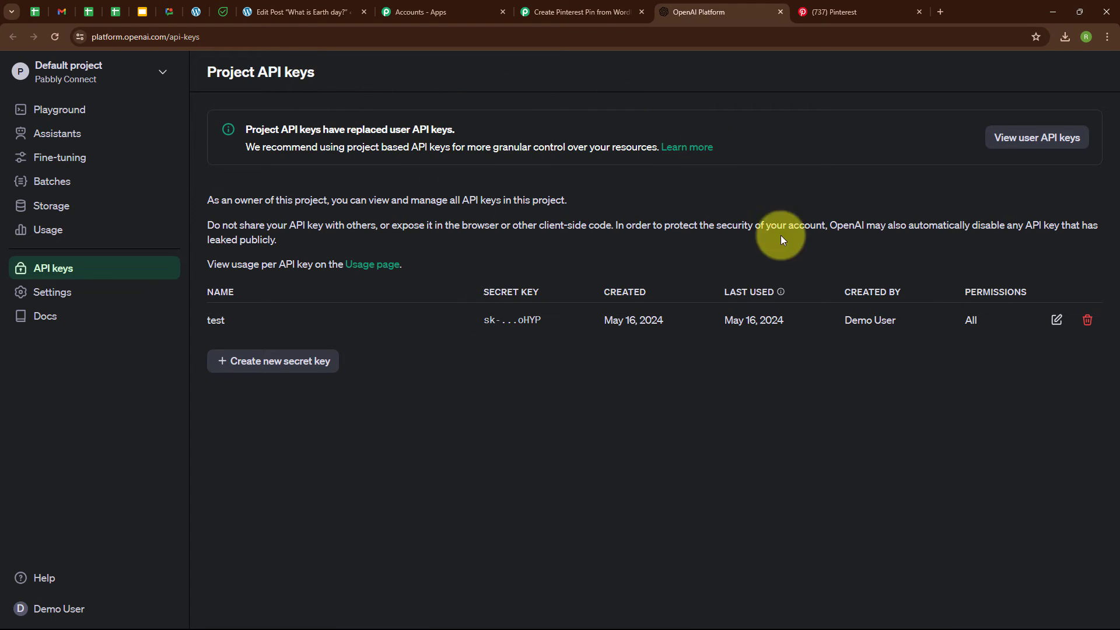
Step: Create a new OpenAI secret key named "Pinterest Post" in the default project and copy it
click(283, 374)
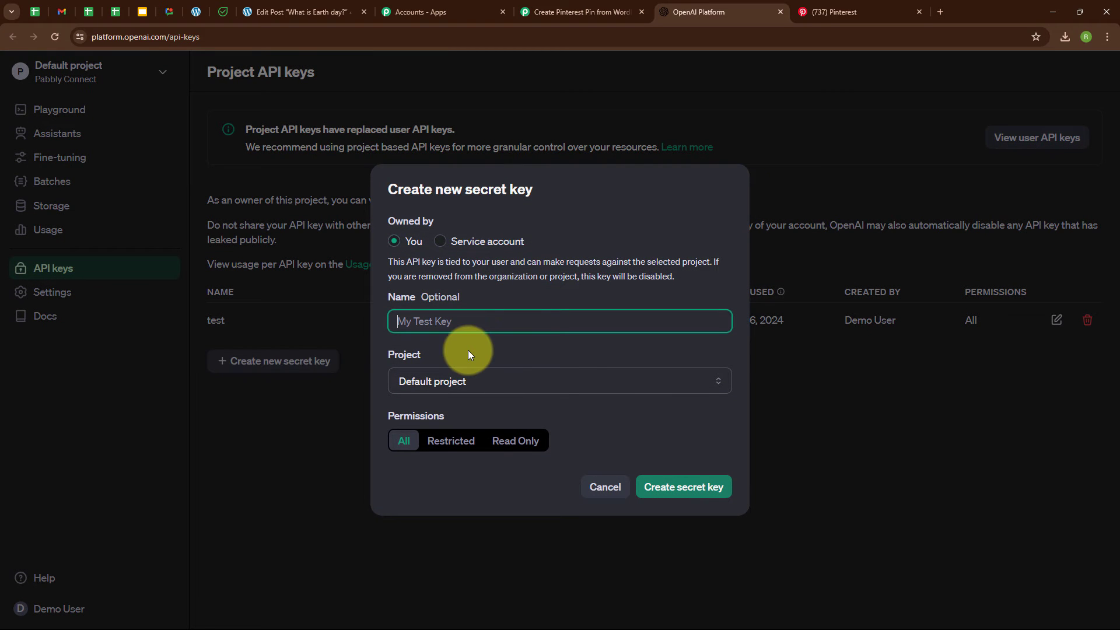
text(Pinterest Post)
click(697, 490)
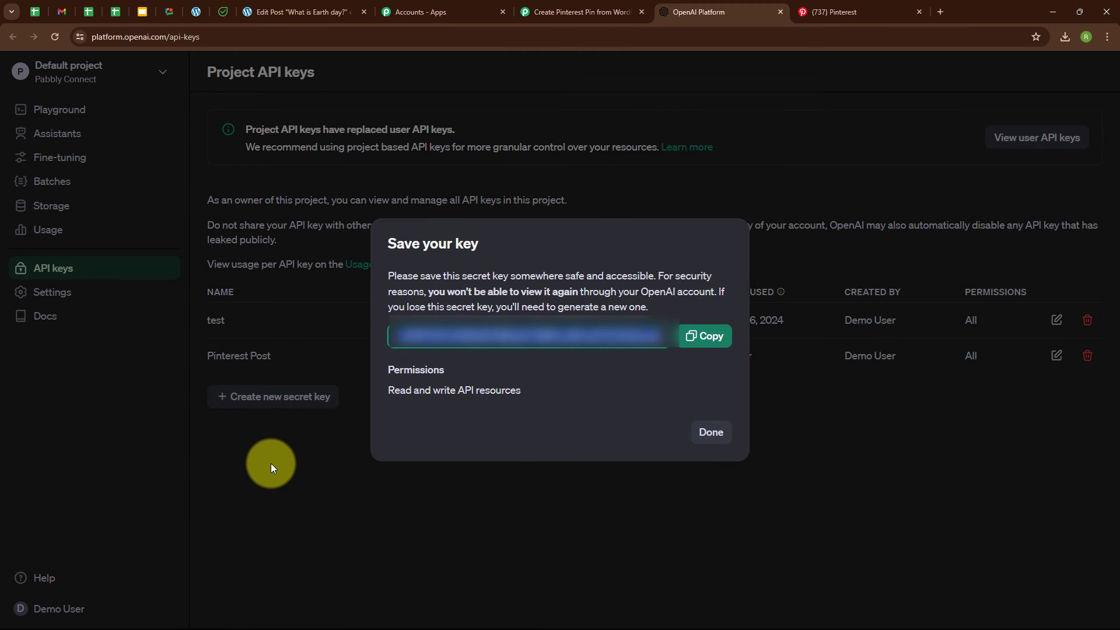
click(695, 342)
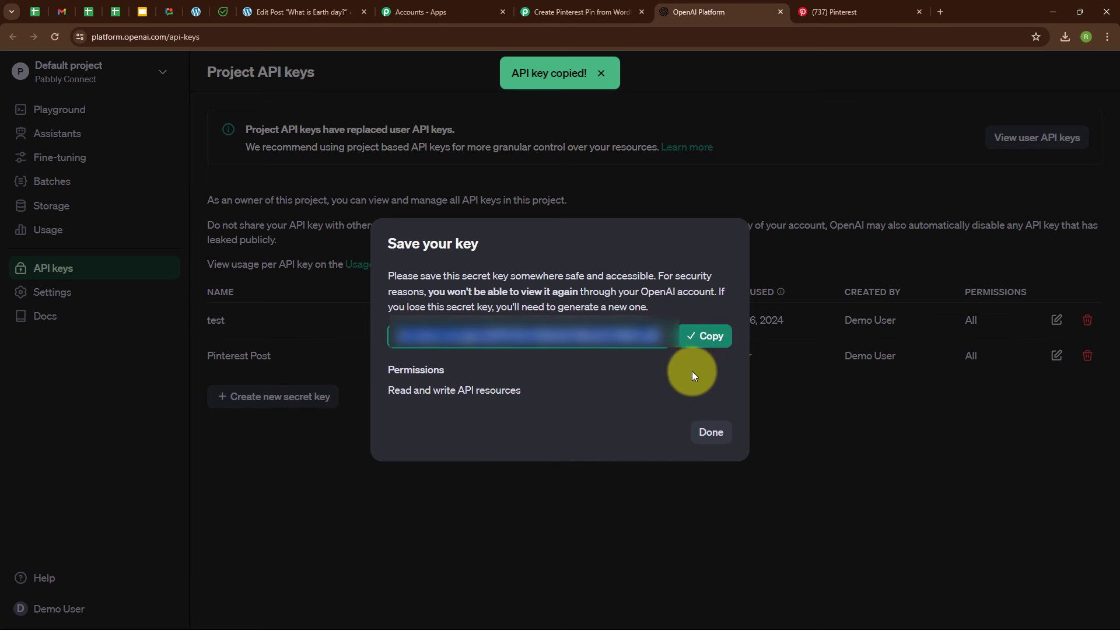
Step: Return to Pabbly Connect, paste the copied API key as the new OpenAI connection's token, and save the connection
click(574, 11)
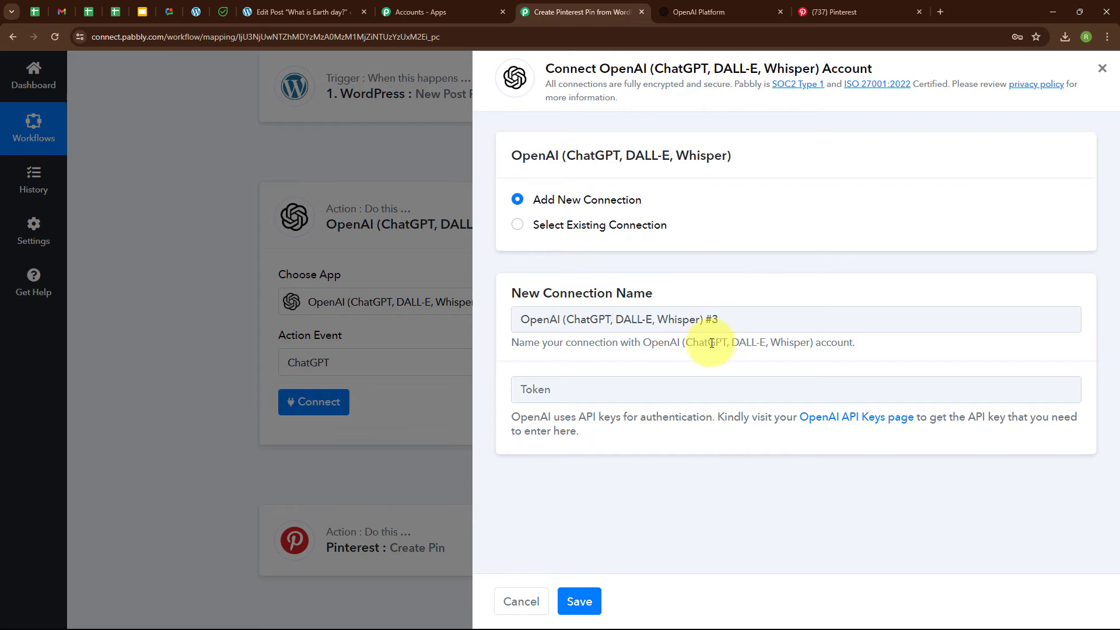
click(610, 389)
key(ctrl+v)
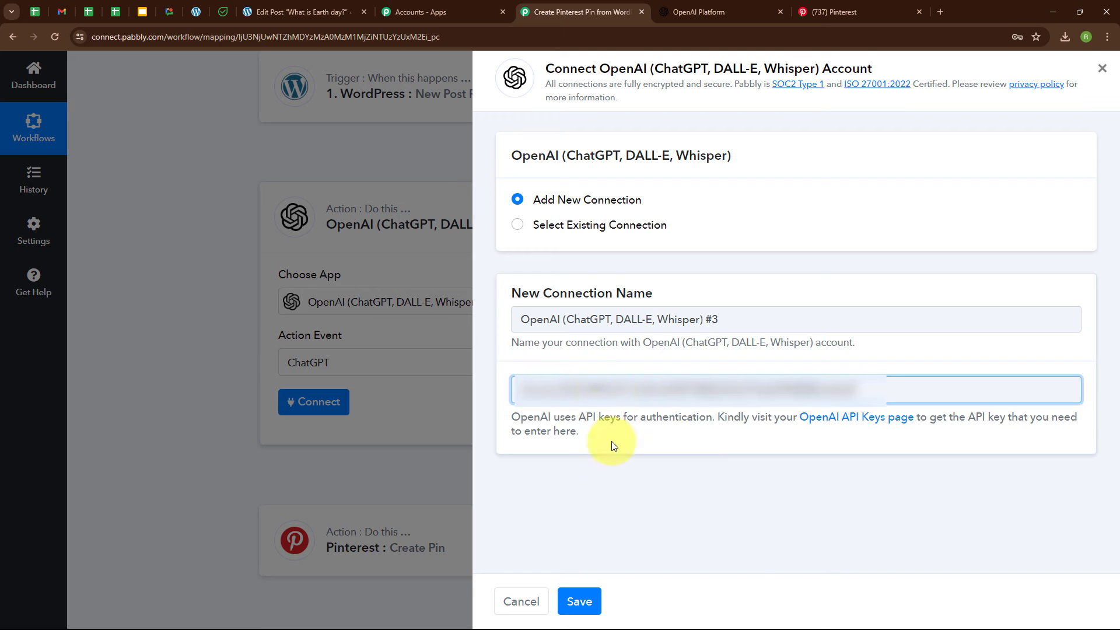
click(592, 603)
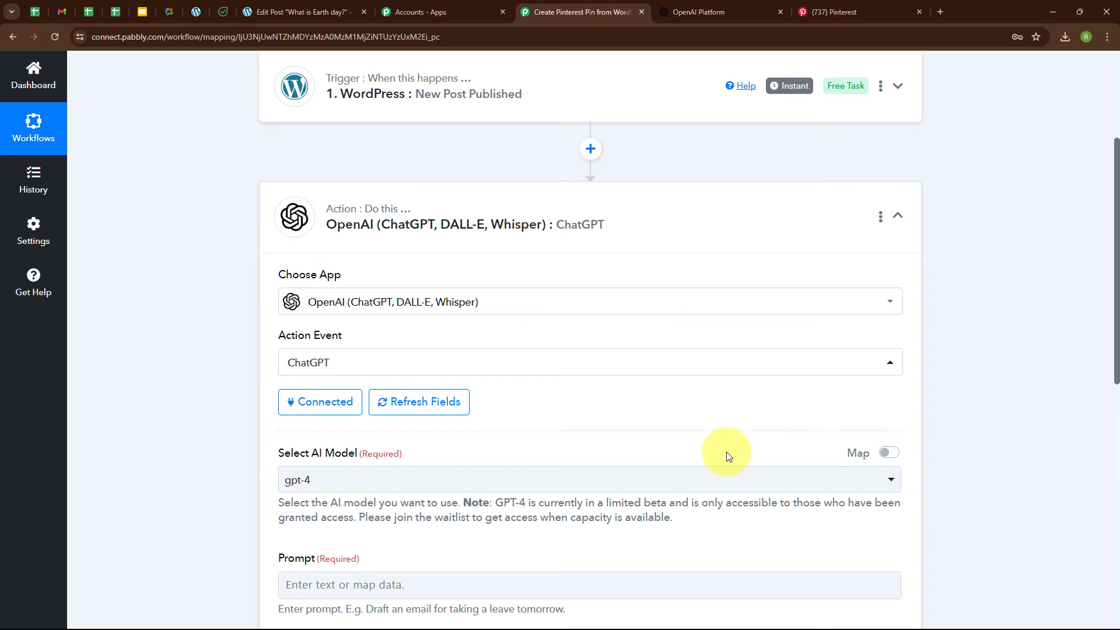
Step: Set the AI model of the OpenAI ChatGPT action to gpt-4o
scroll(729, 406, down, 3)
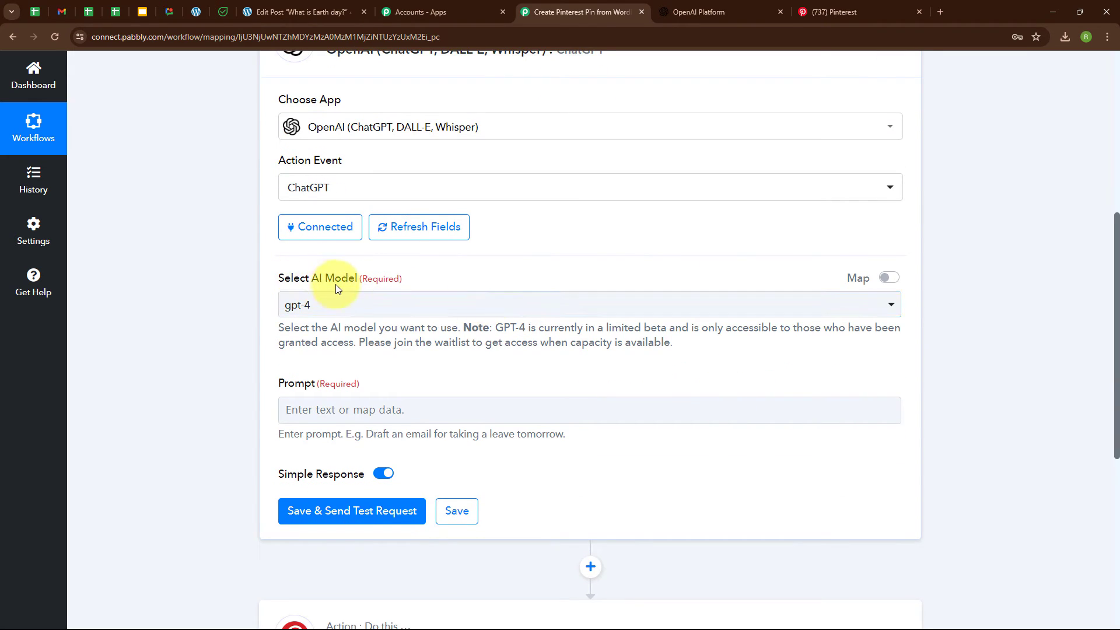
click(450, 317)
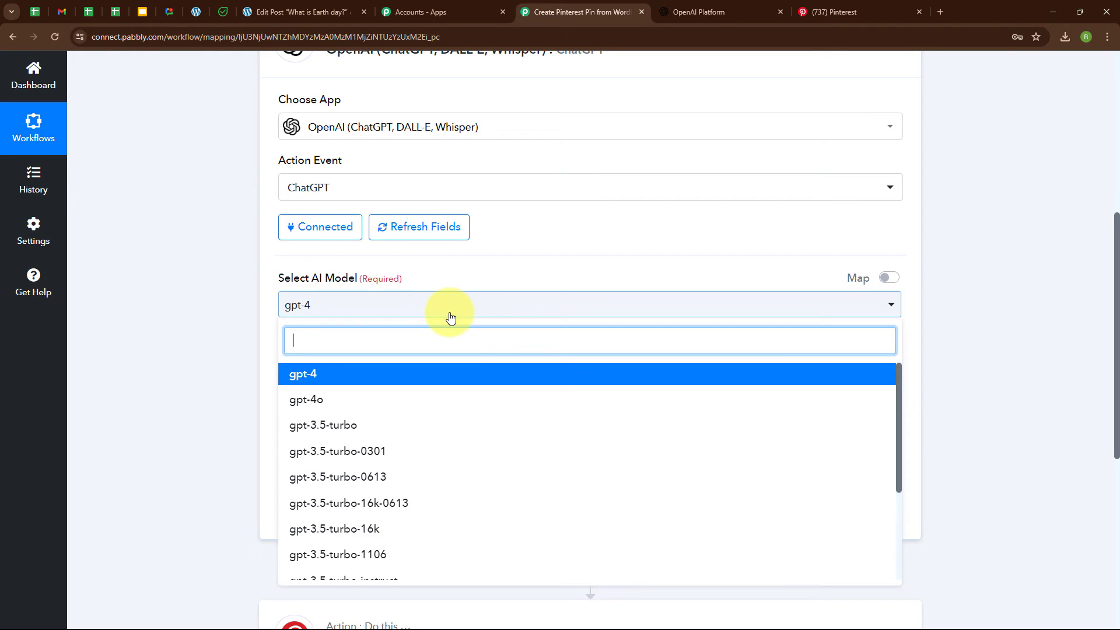
click(464, 401)
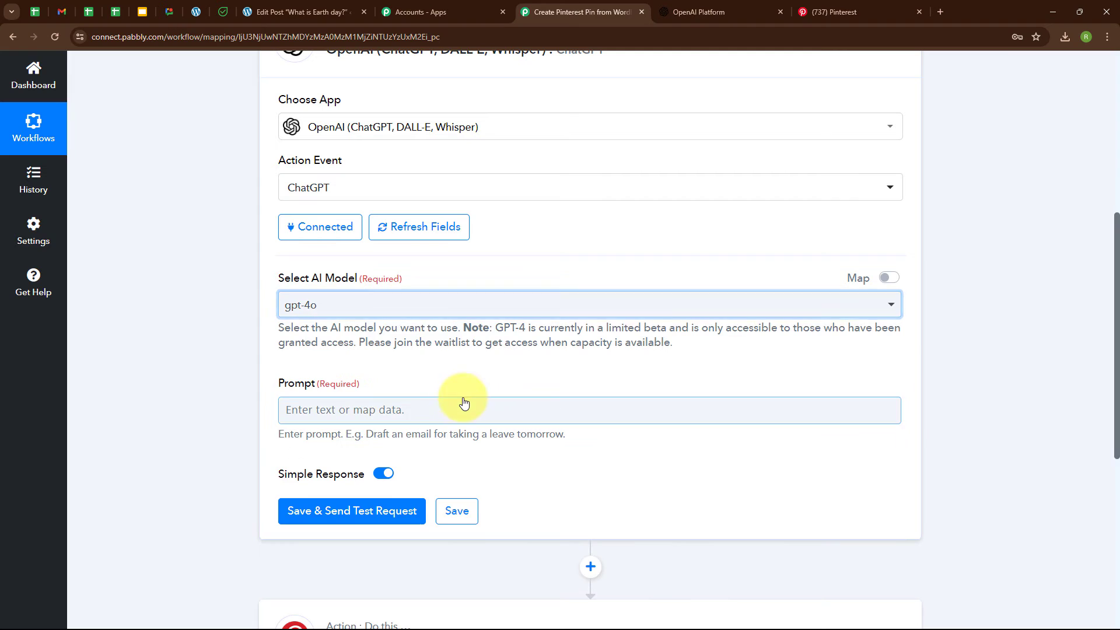
Step: Enter the prompt "I am sharing the content of a blog I posted on WordPress. Create a Description for the Pinterest post of this blog within 500 characters:"
scroll(425, 374, down, 2)
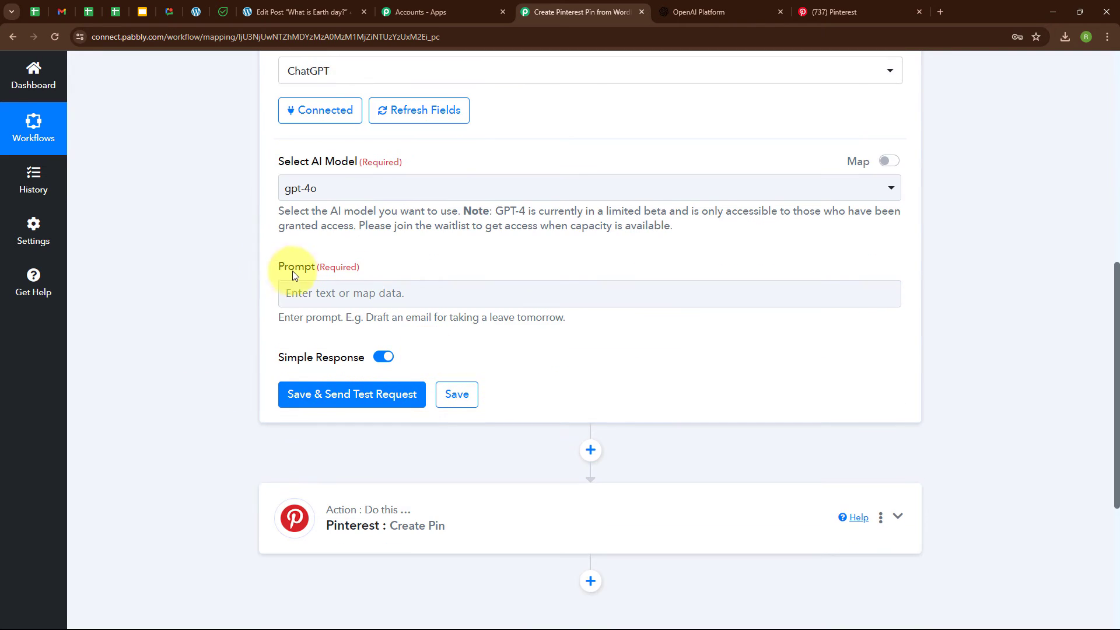
click(313, 296)
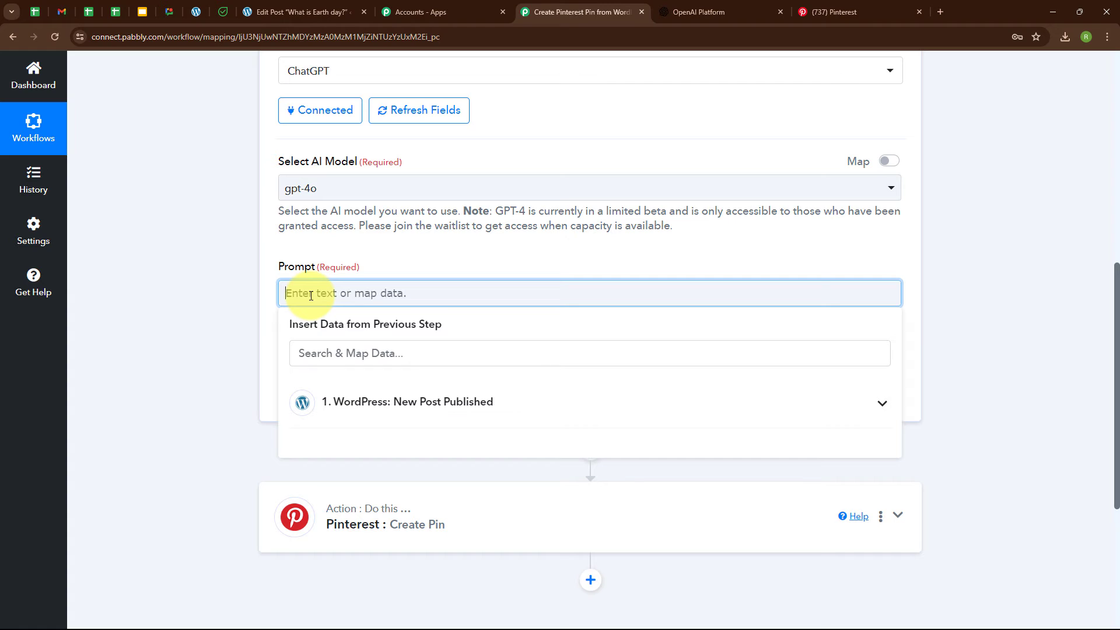
key(ctrl+v)
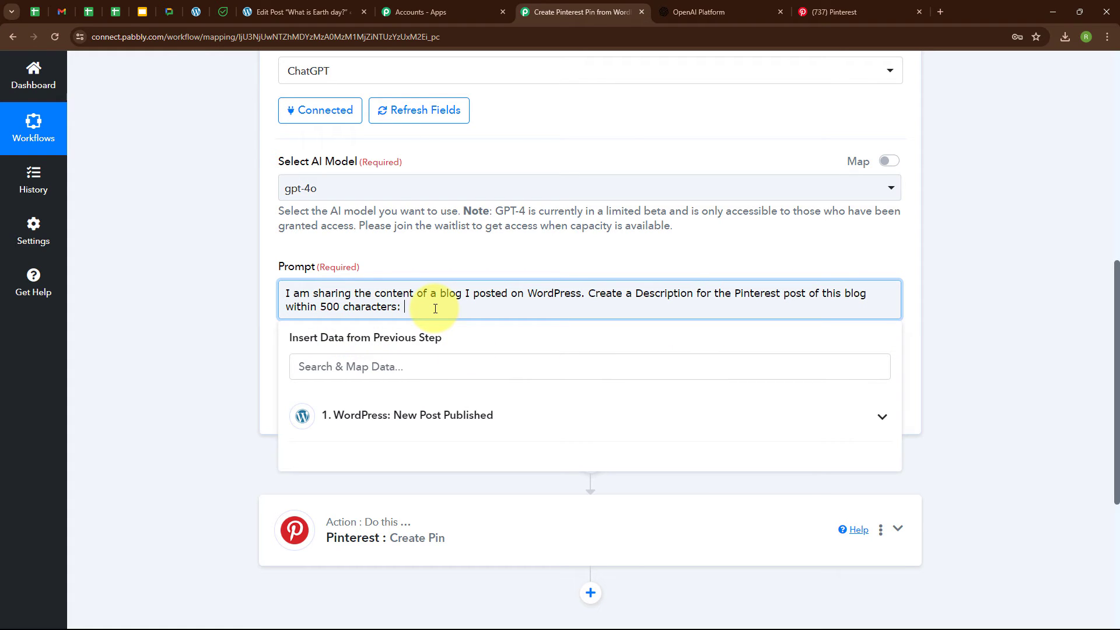
Step: Find the WordPress trigger's Post Post Content value and map it at the end of the ChatGPT prompt
click(448, 421)
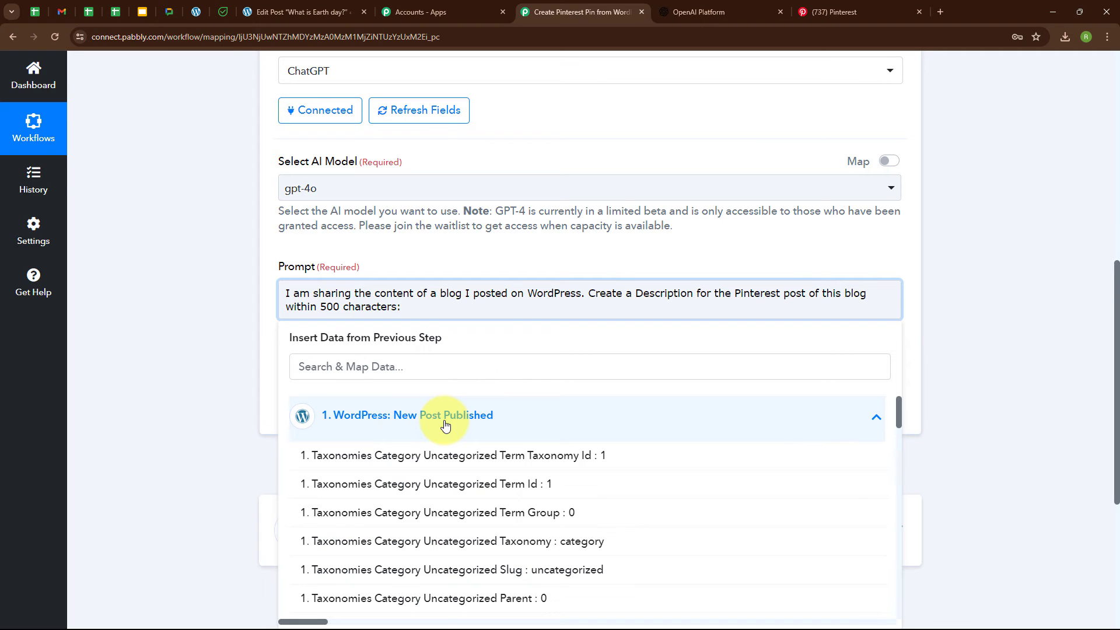
click(466, 368)
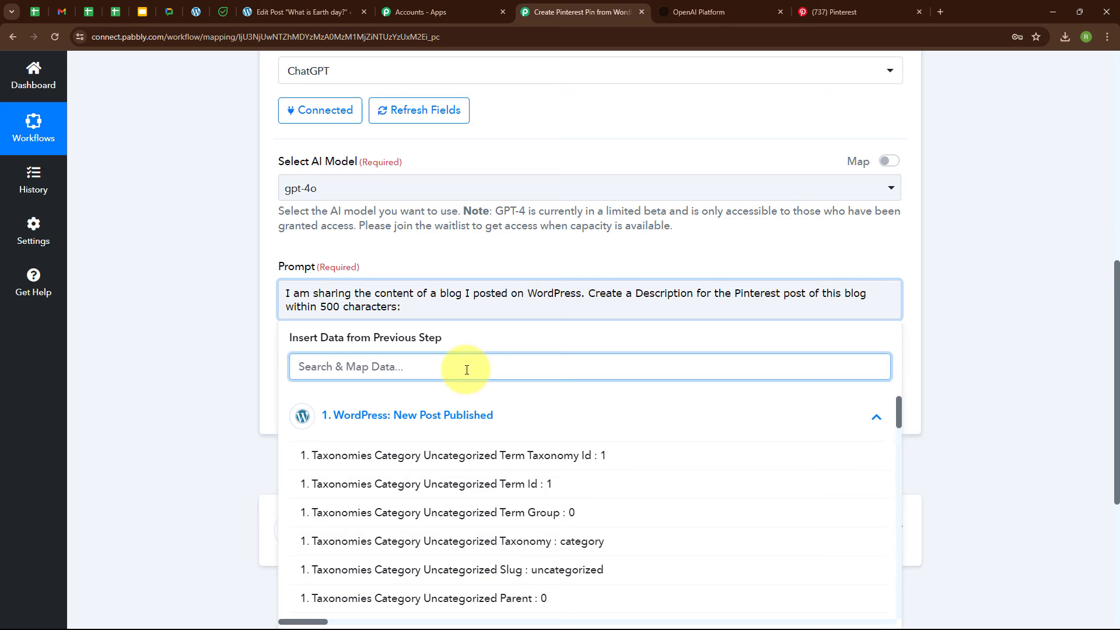
text(Conte)
click(408, 607)
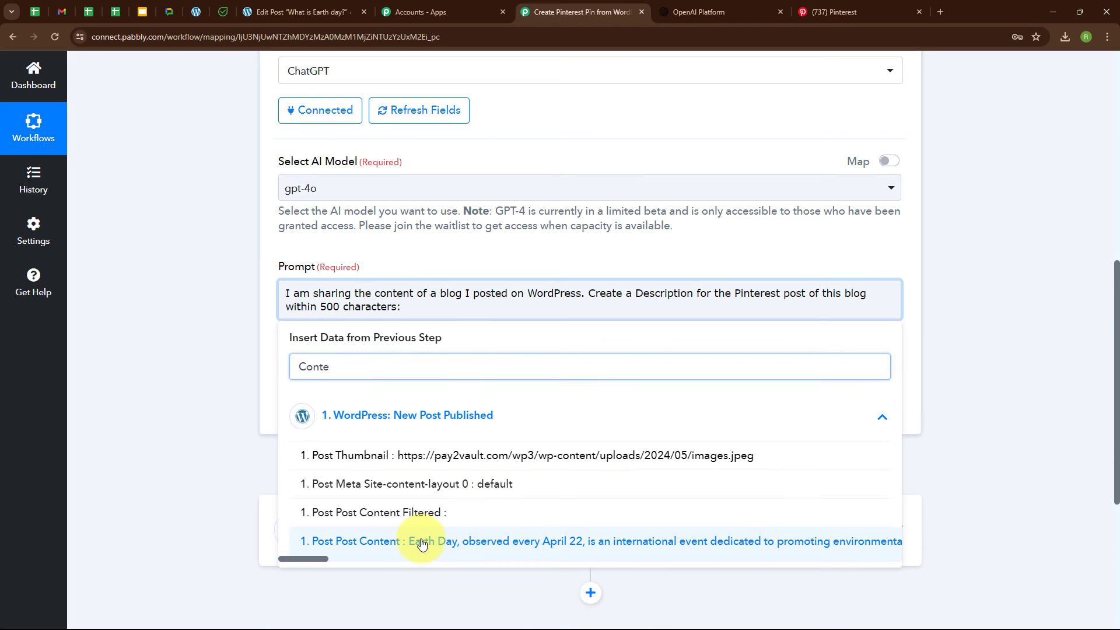
click(138, 523)
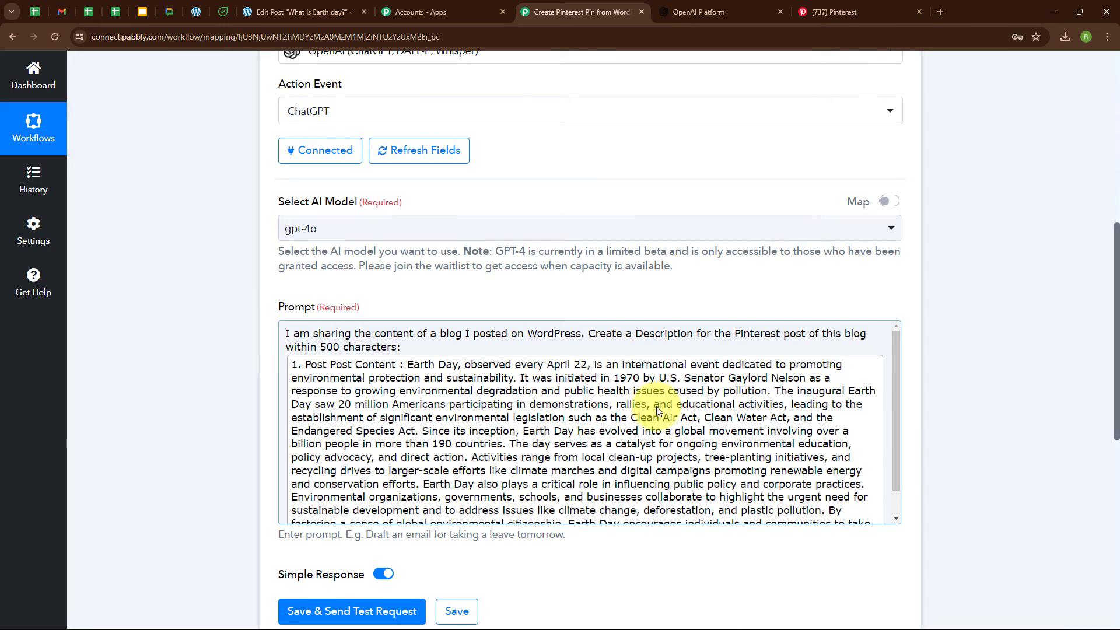
Step: Save the ChatGPT action with a test request, and enlarge the returned message content to read it
scroll(660, 416, down, 2)
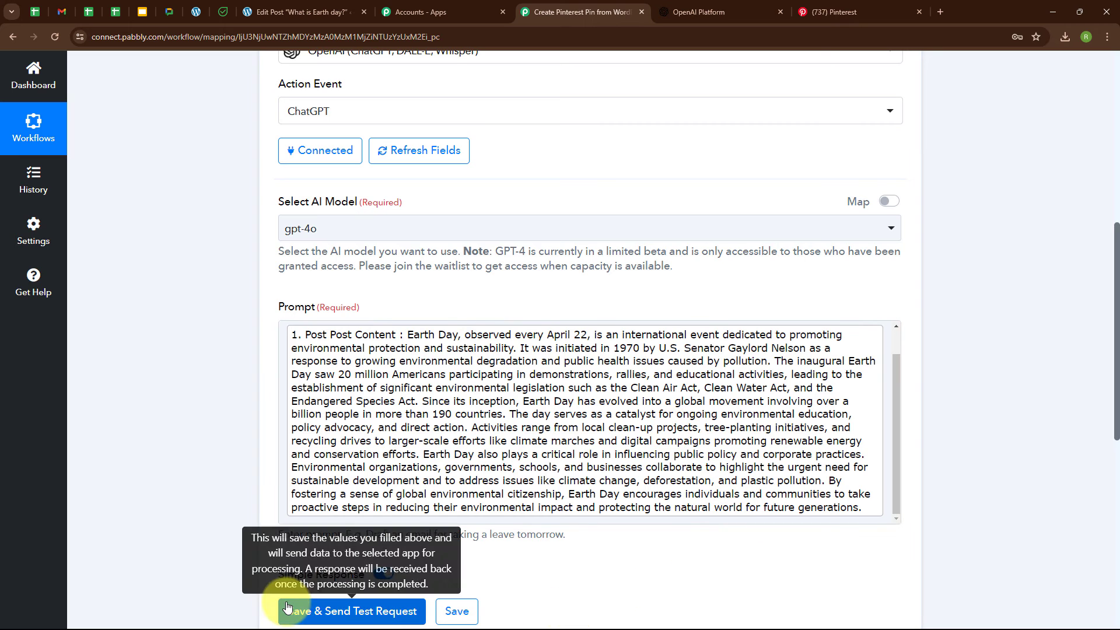
click(310, 608)
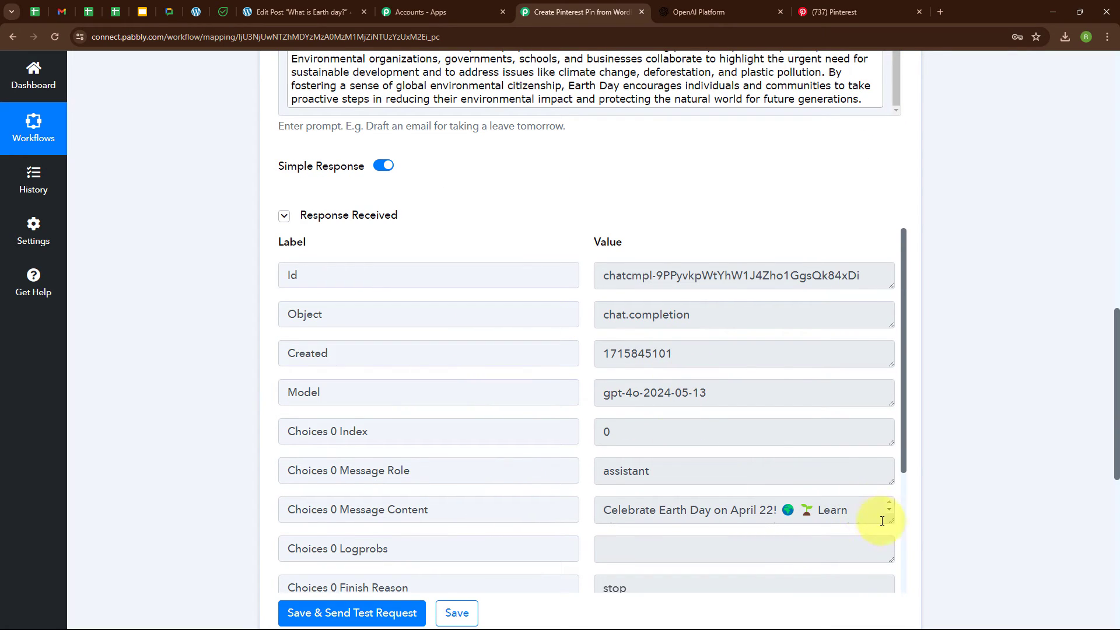
drag(891, 520, 885, 475)
scroll(951, 123, up, 10)
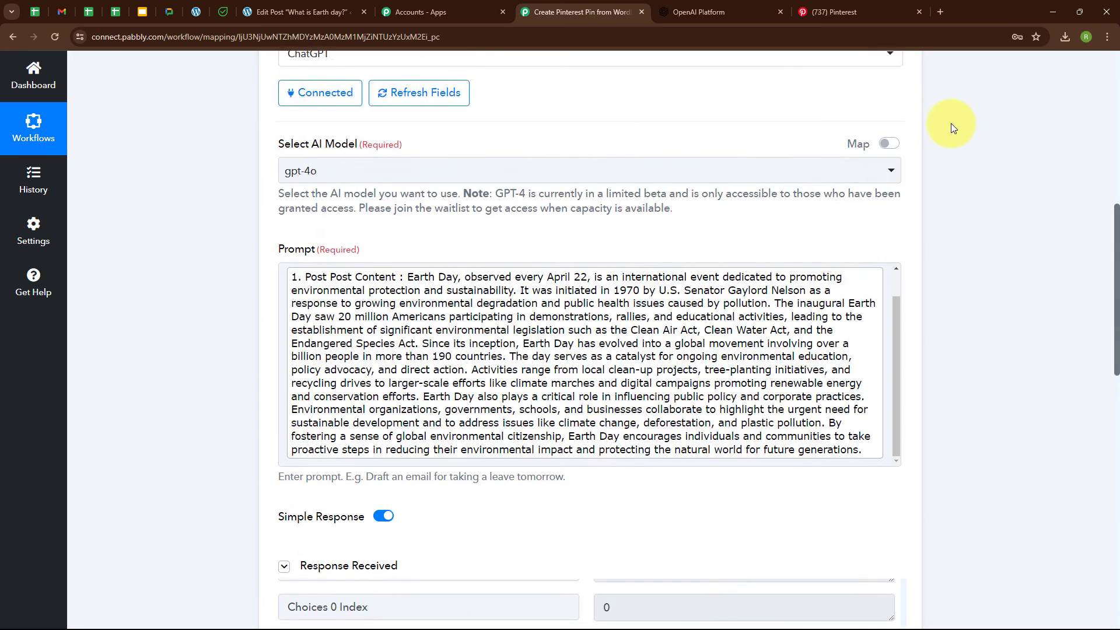
scroll(951, 124, up, 3)
click(901, 418)
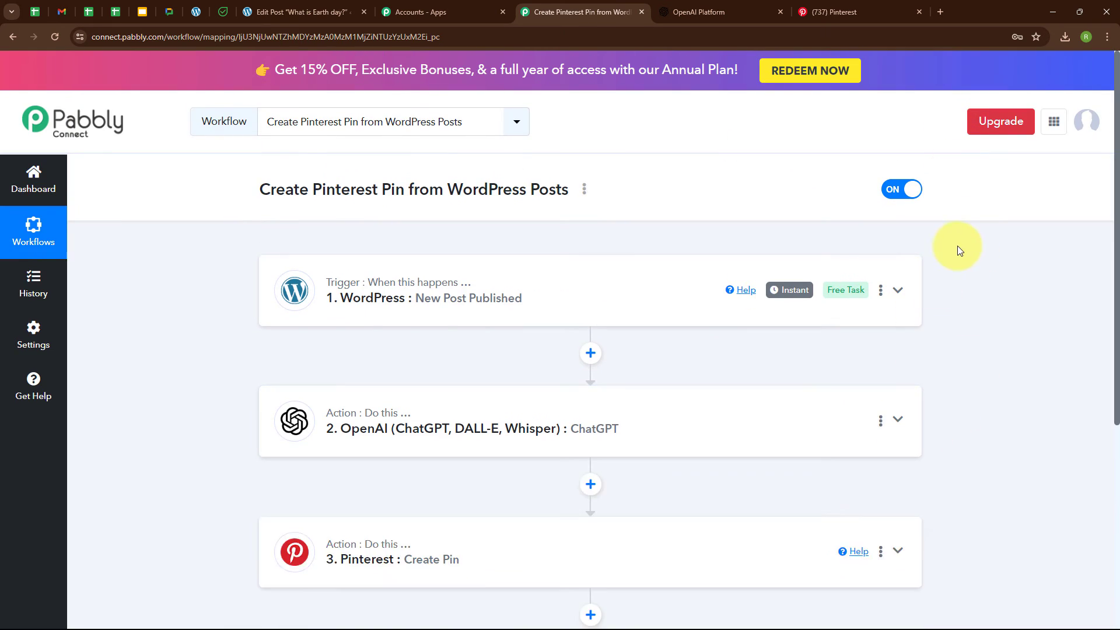
Step: Open the Pinterest Create Pin action and map the ChatGPT Choices 0 Message Content value to the pin's Description
scroll(960, 210, down, 4)
click(681, 329)
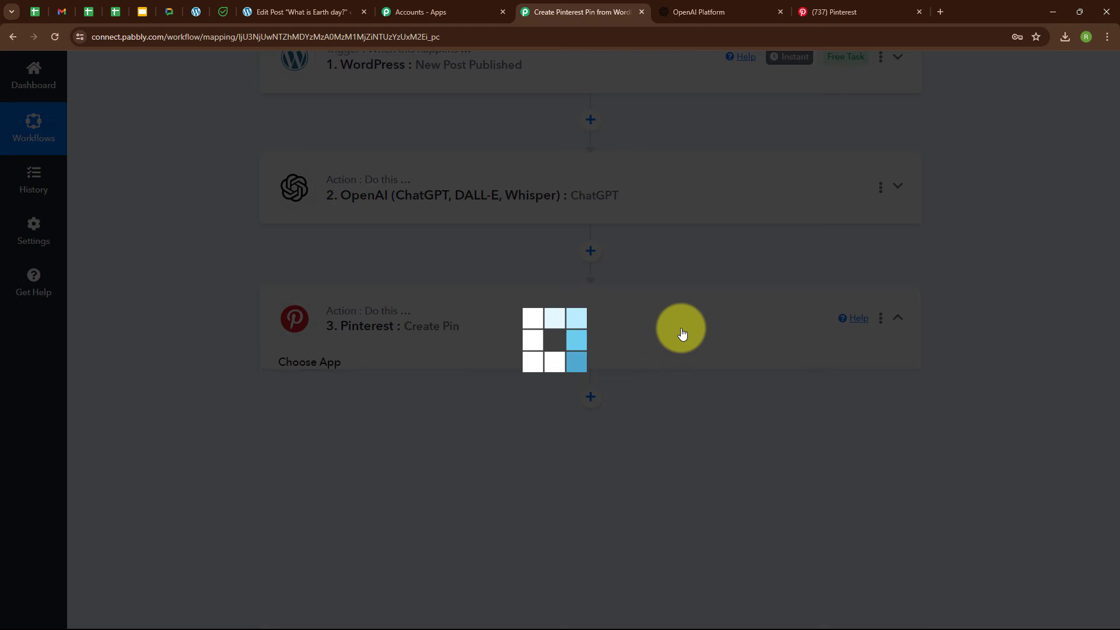
scroll(733, 282, down, 12)
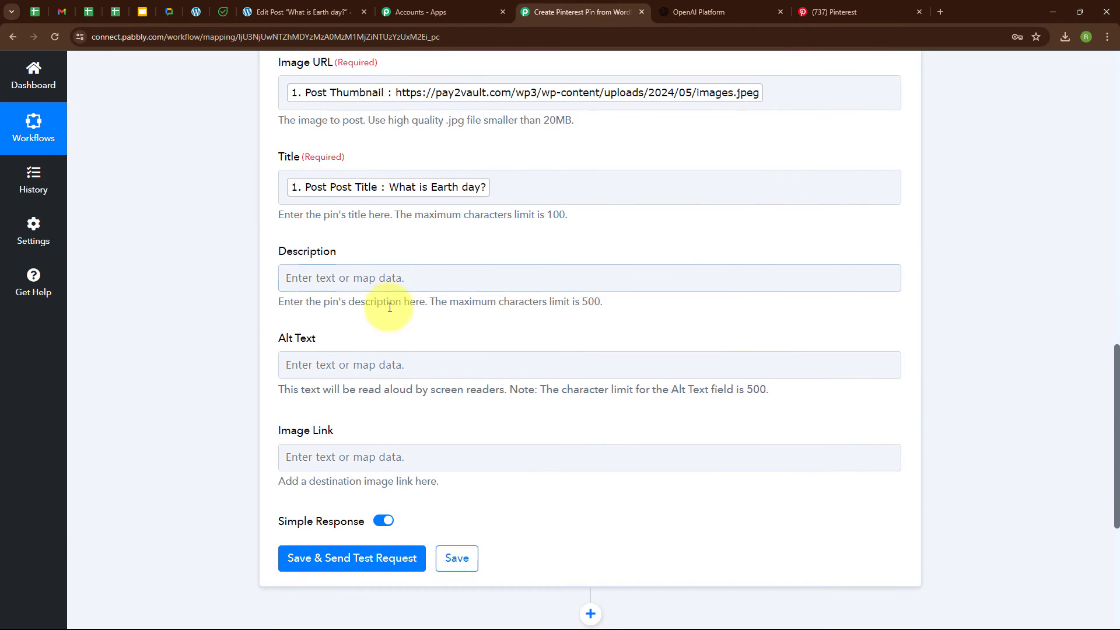
click(291, 269)
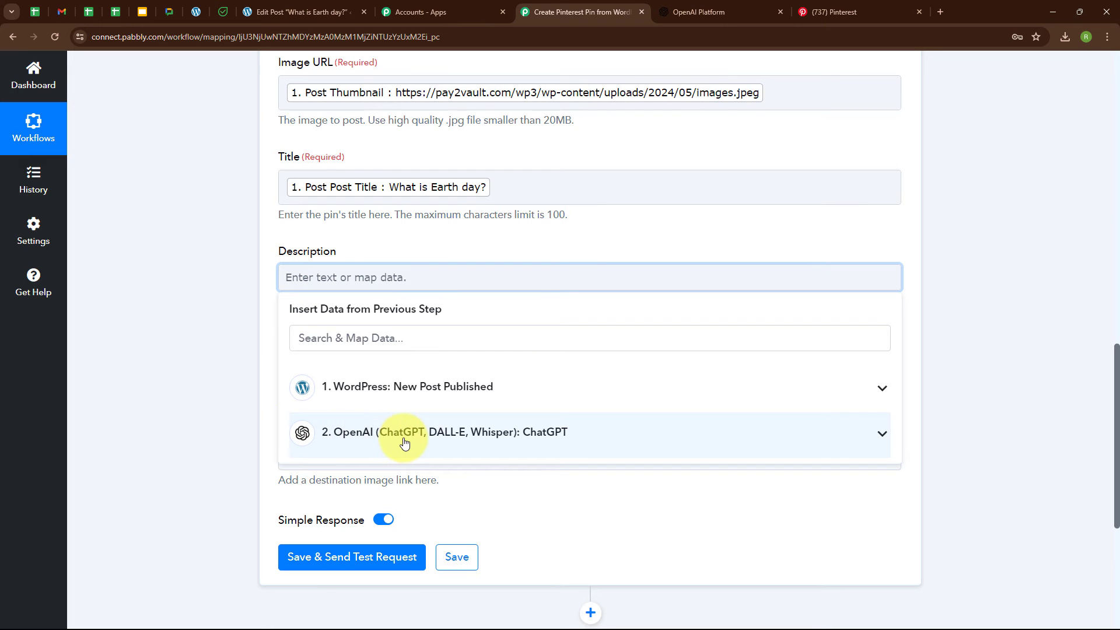
click(588, 432)
scroll(557, 466, down, 2)
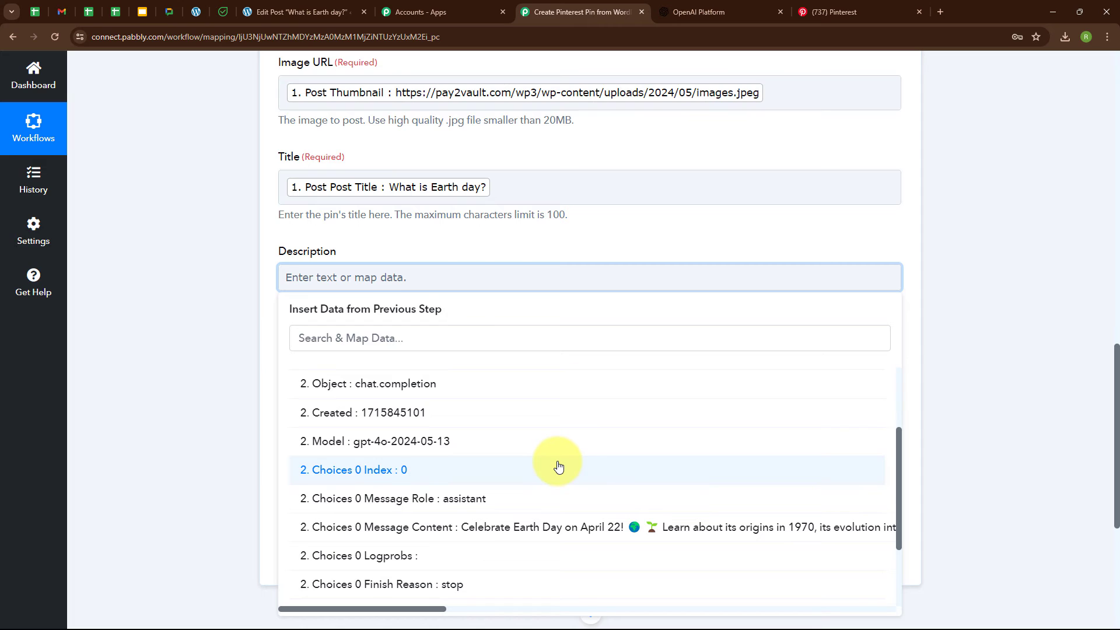
click(566, 526)
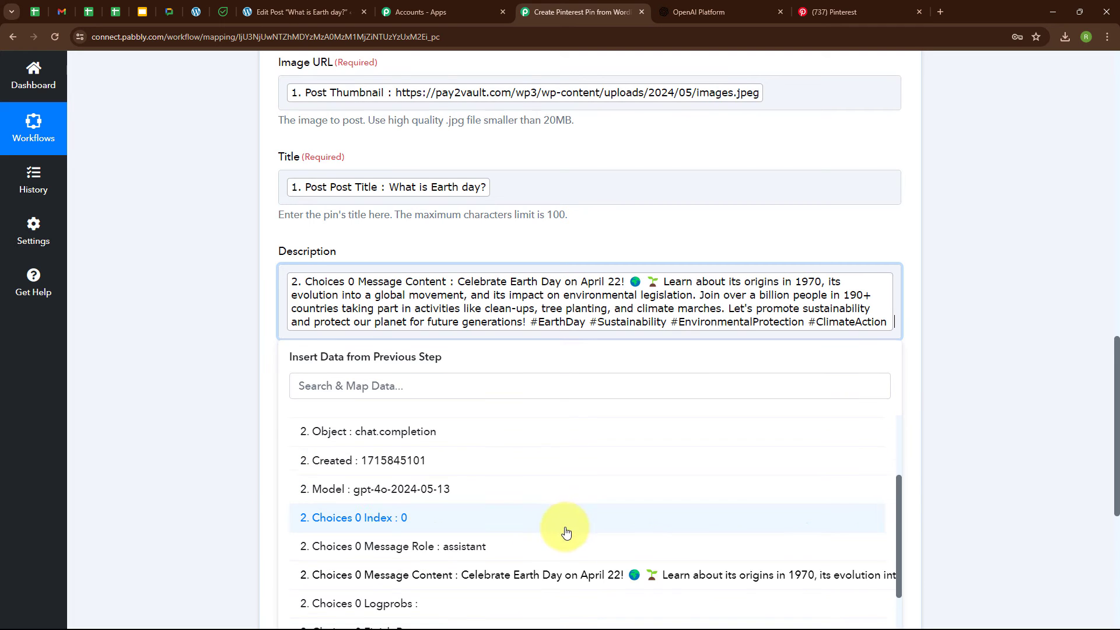
click(266, 469)
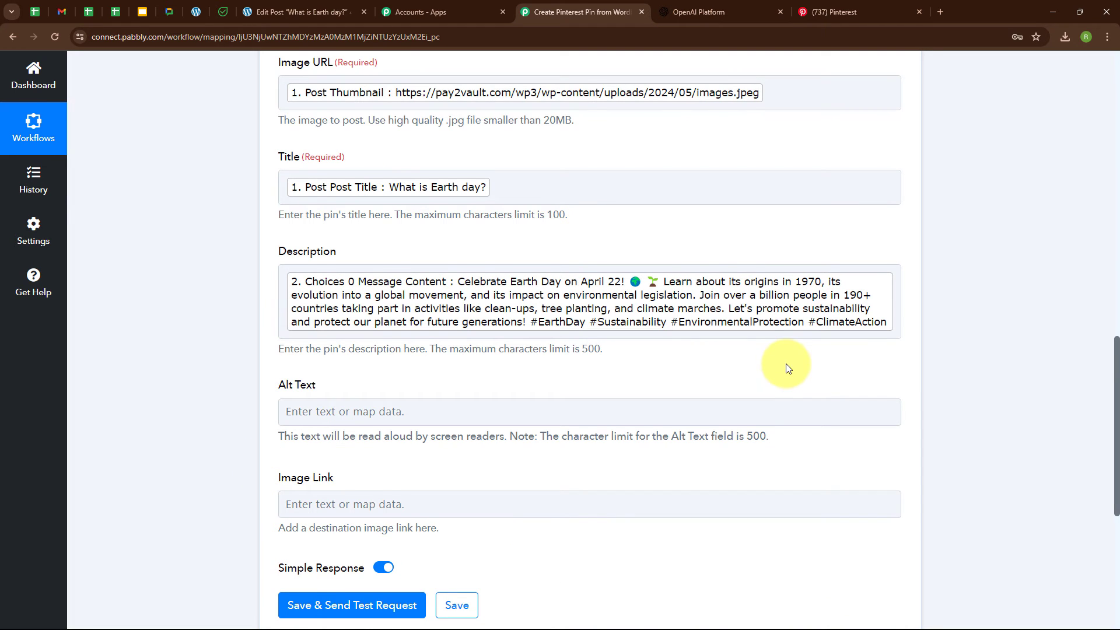
Step: Save the Pinterest Create Pin action with Alt Text and Image Link left blank, send a test request, and review the response
scroll(788, 367, down, 2)
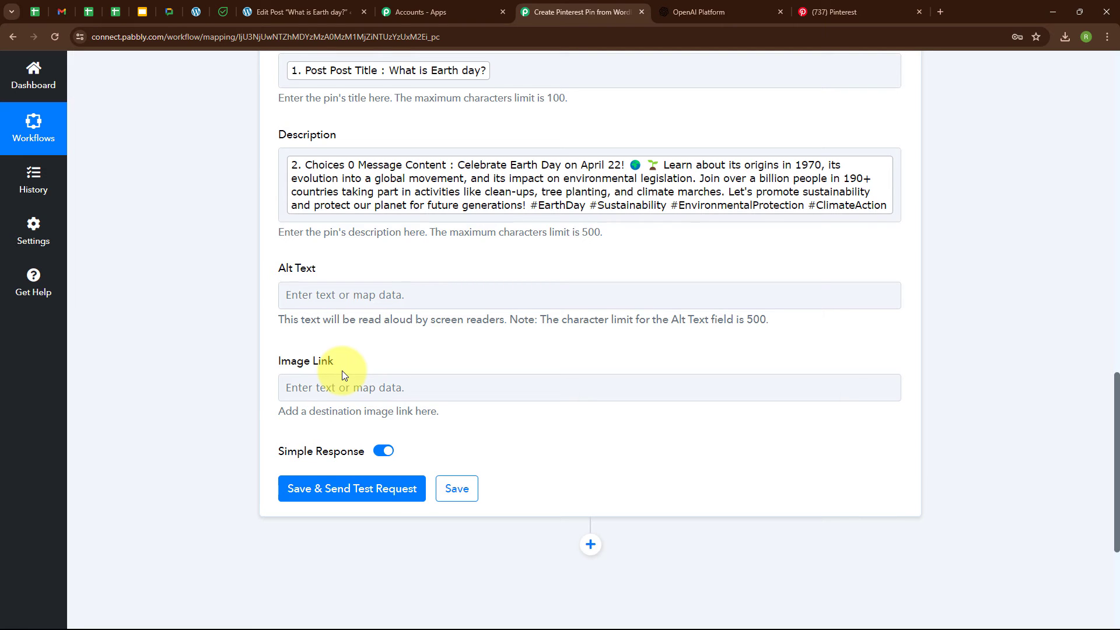
click(648, 221)
scroll(647, 220, up, 5)
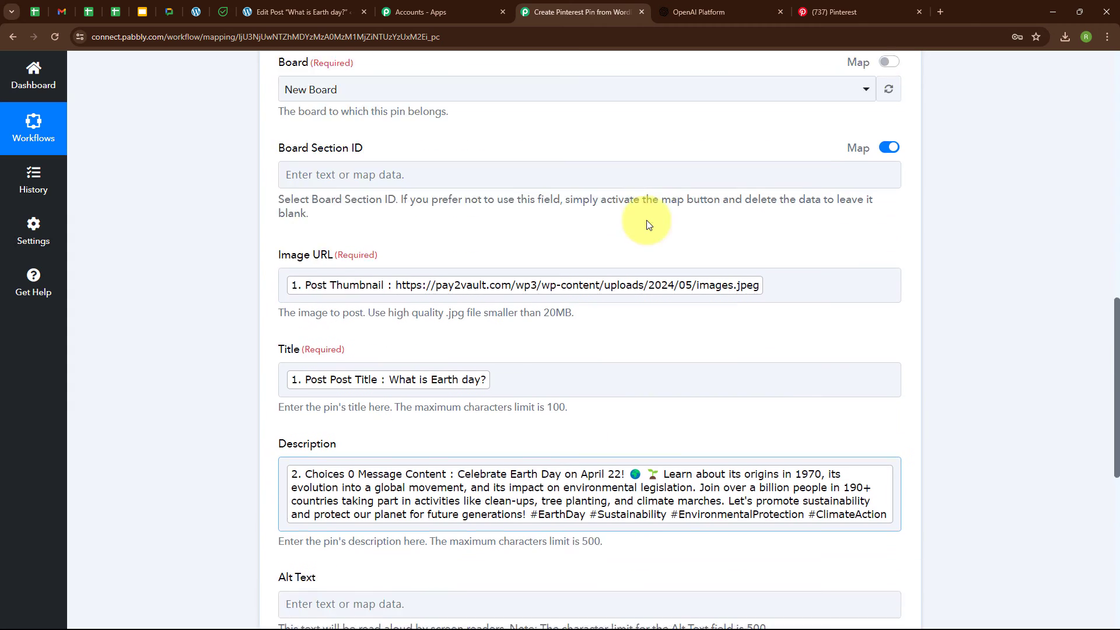
scroll(646, 219, down, 7)
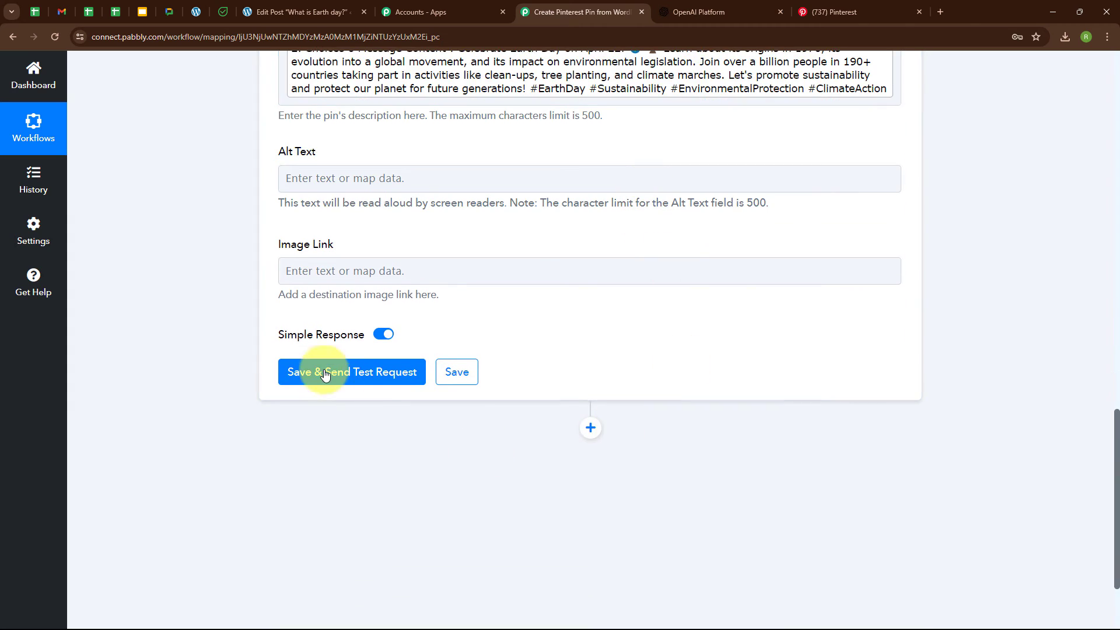
click(325, 373)
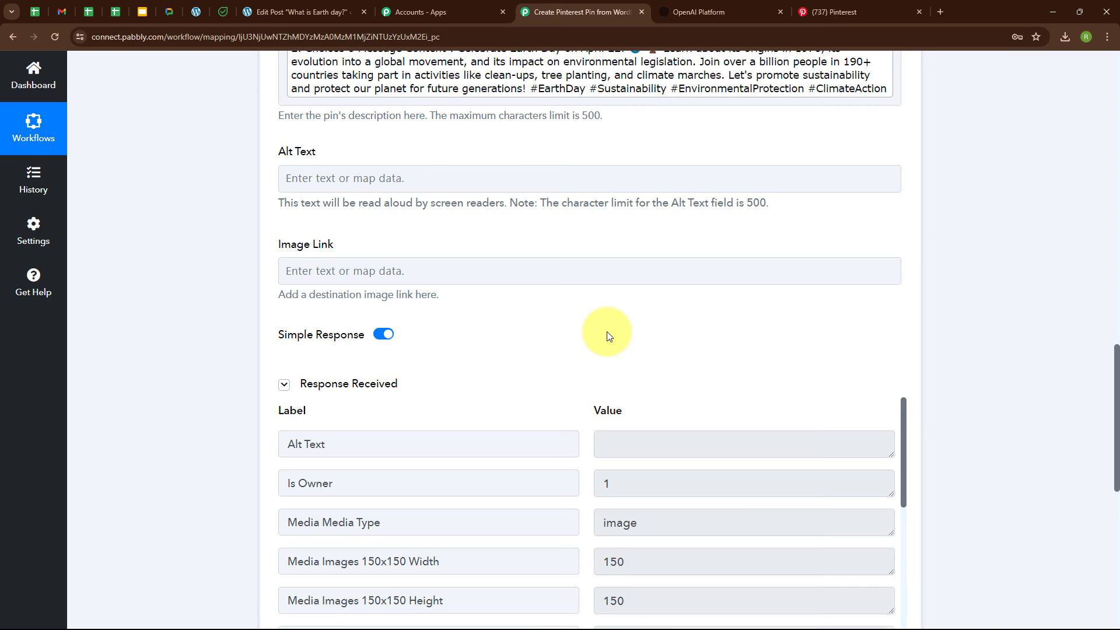
scroll(607, 331, down, 10)
scroll(628, 254, down, 1)
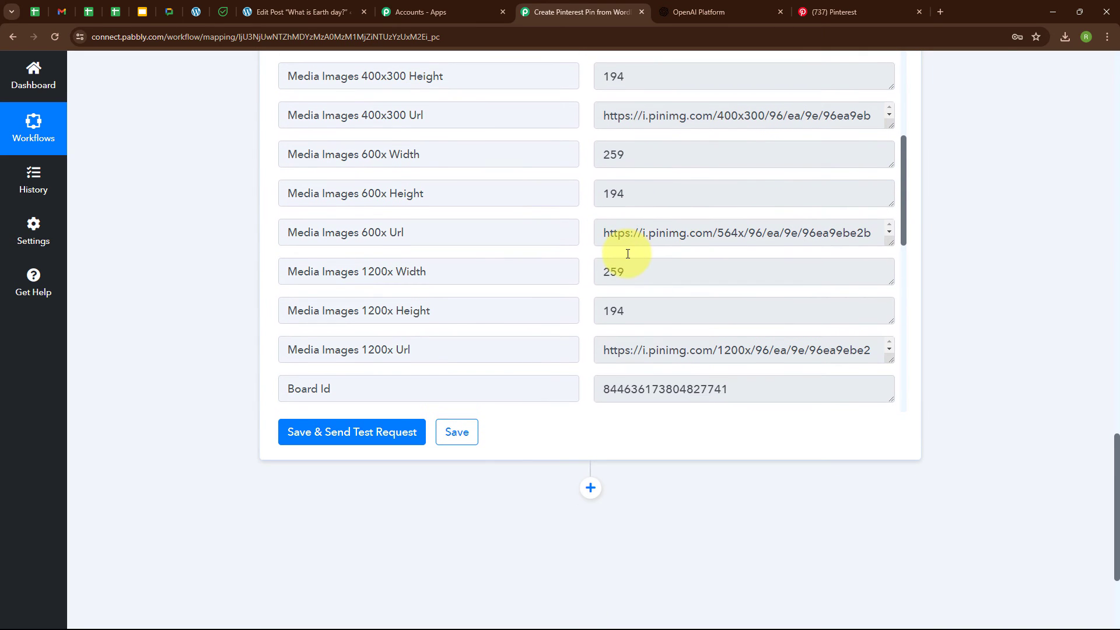
Step: Switch to Pinterest, reload the profile, check the "What is Earth day?" pin's full description in New Board, and return to Pabbly Connect
click(835, 10)
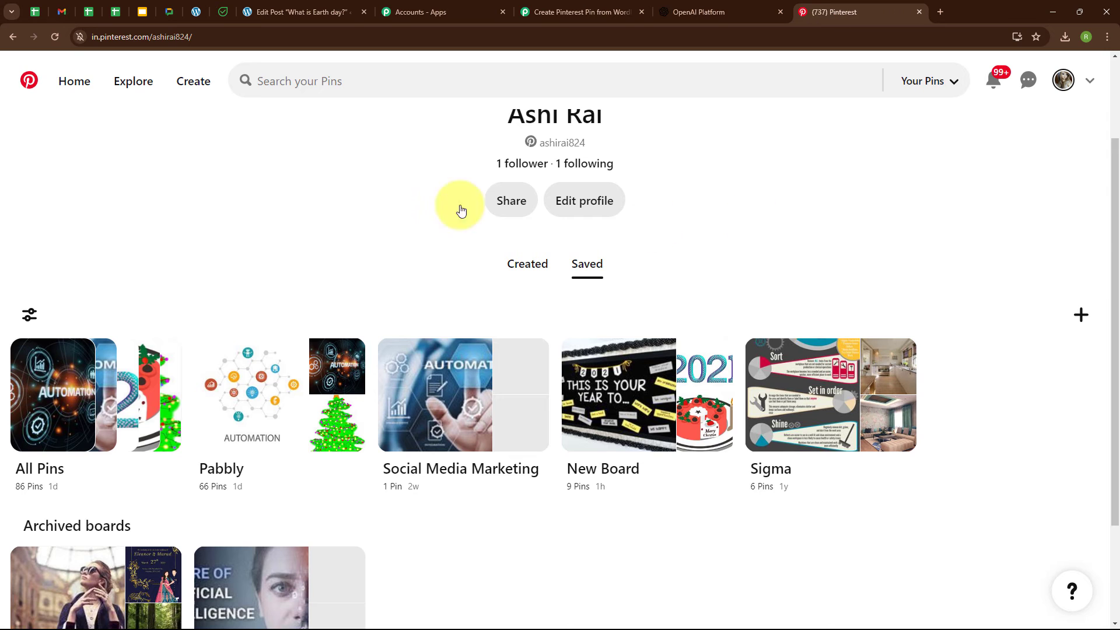
click(53, 37)
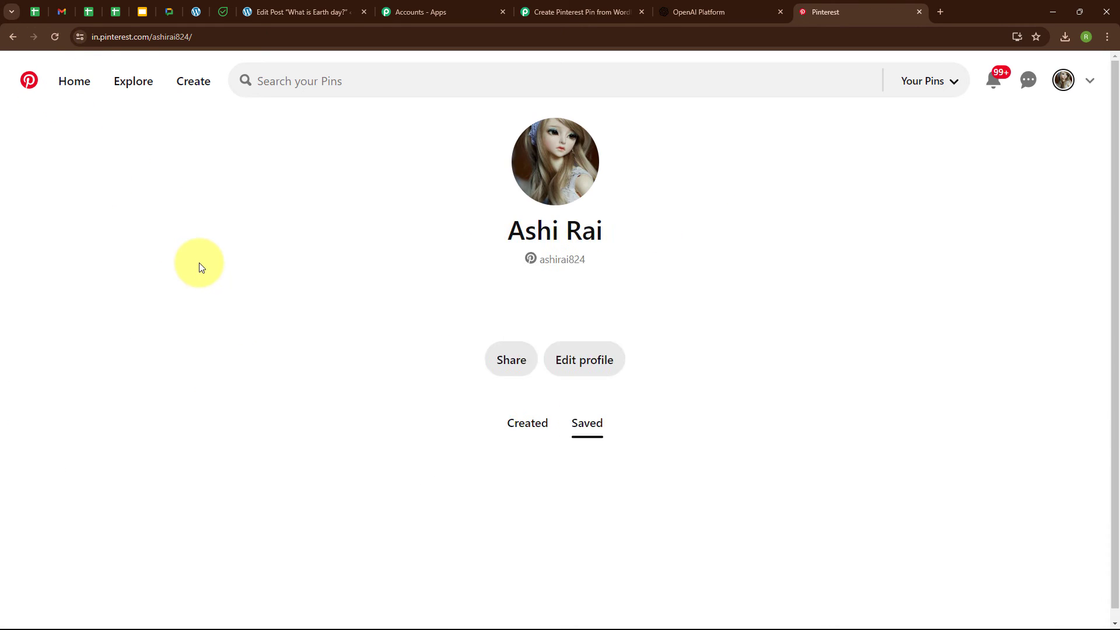
click(288, 512)
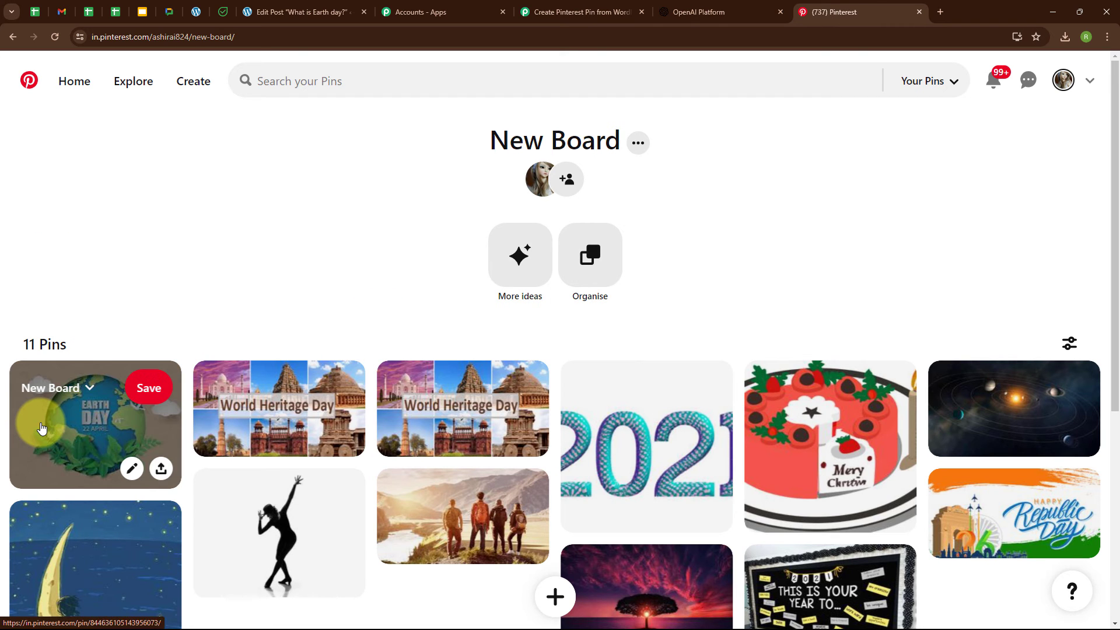
click(41, 428)
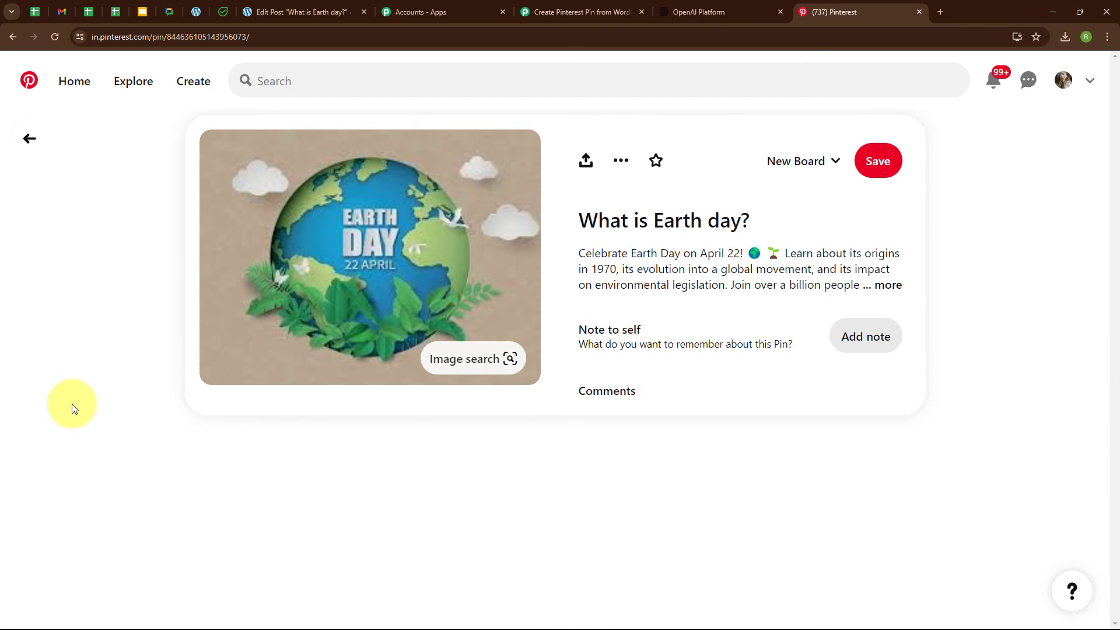
click(878, 286)
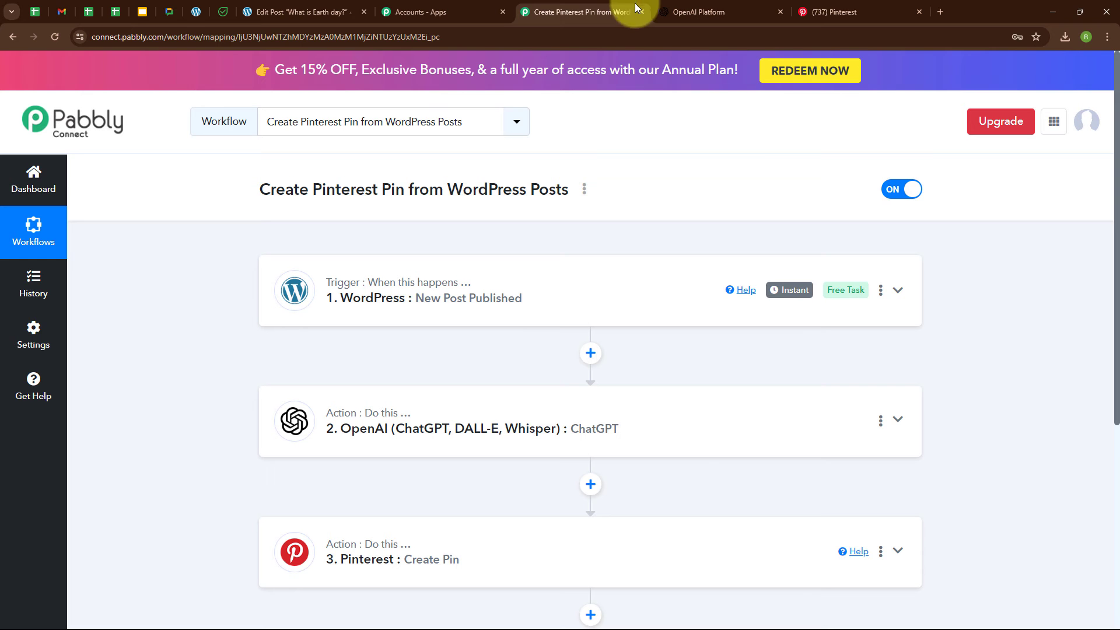
click(583, 12)
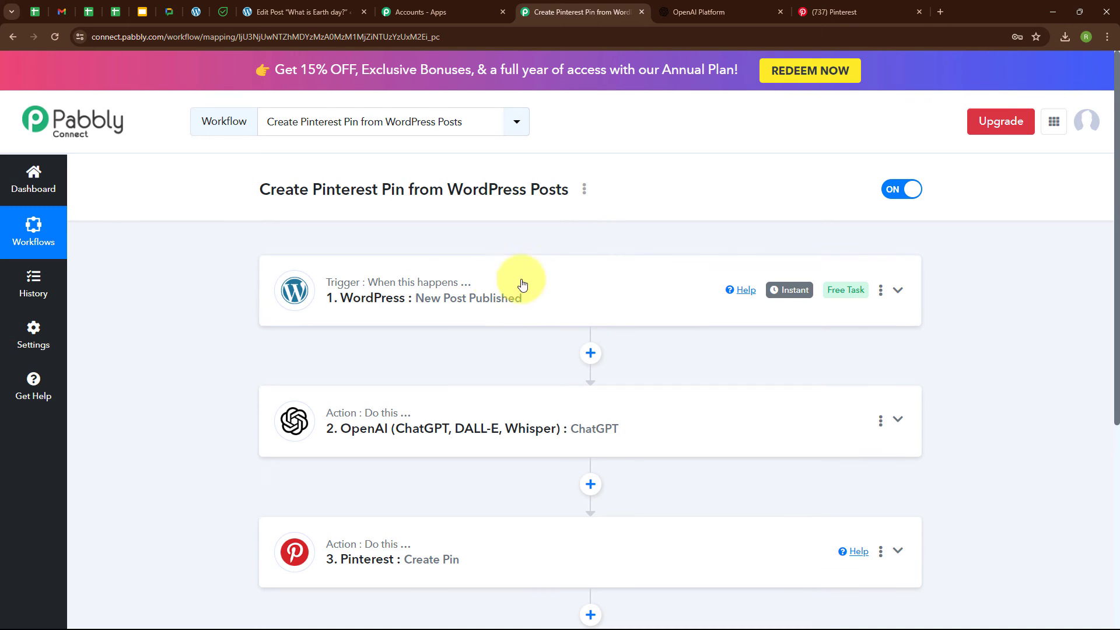
Step: Switch to the WordPress admin and start a new post titled "What is Automation?"
click(274, 4)
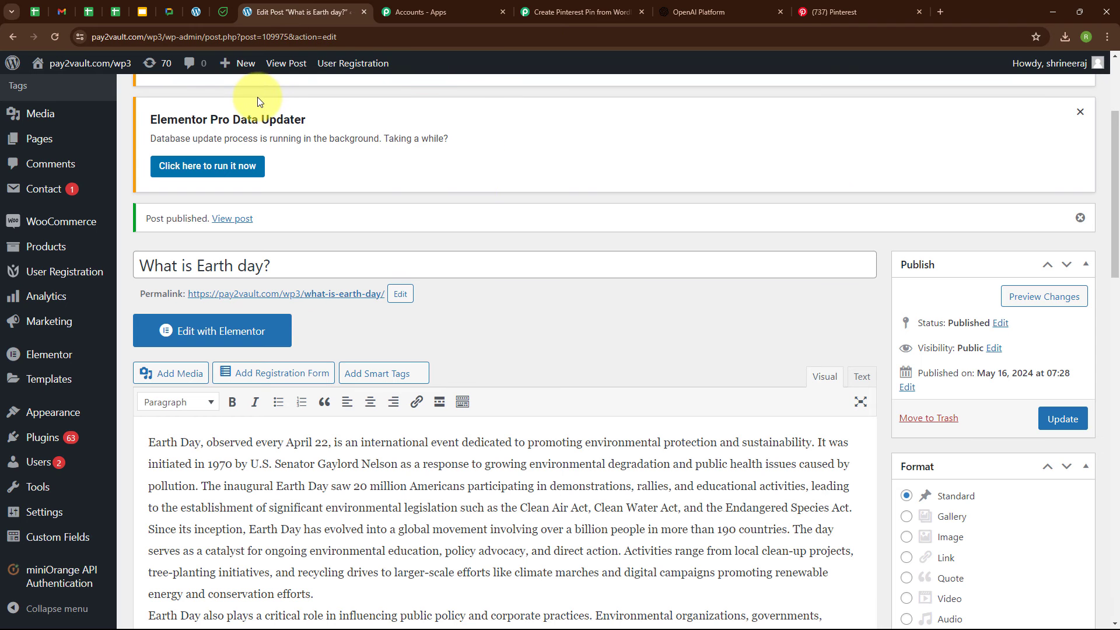
mouse_move(239, 64)
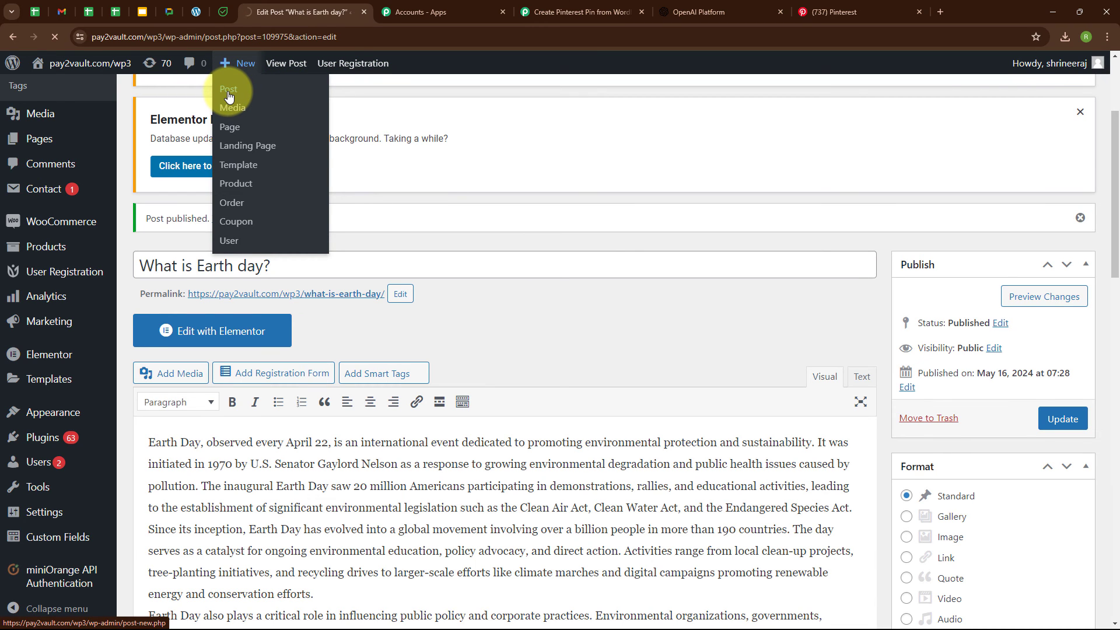
scroll(380, 155, down, 3)
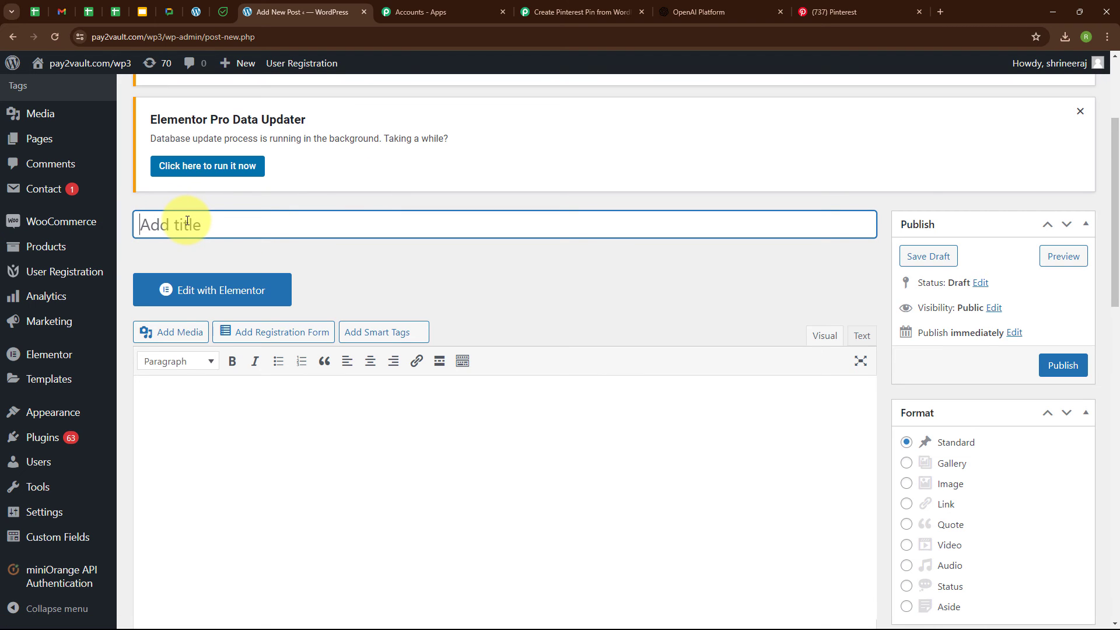
text(What is Automation?)
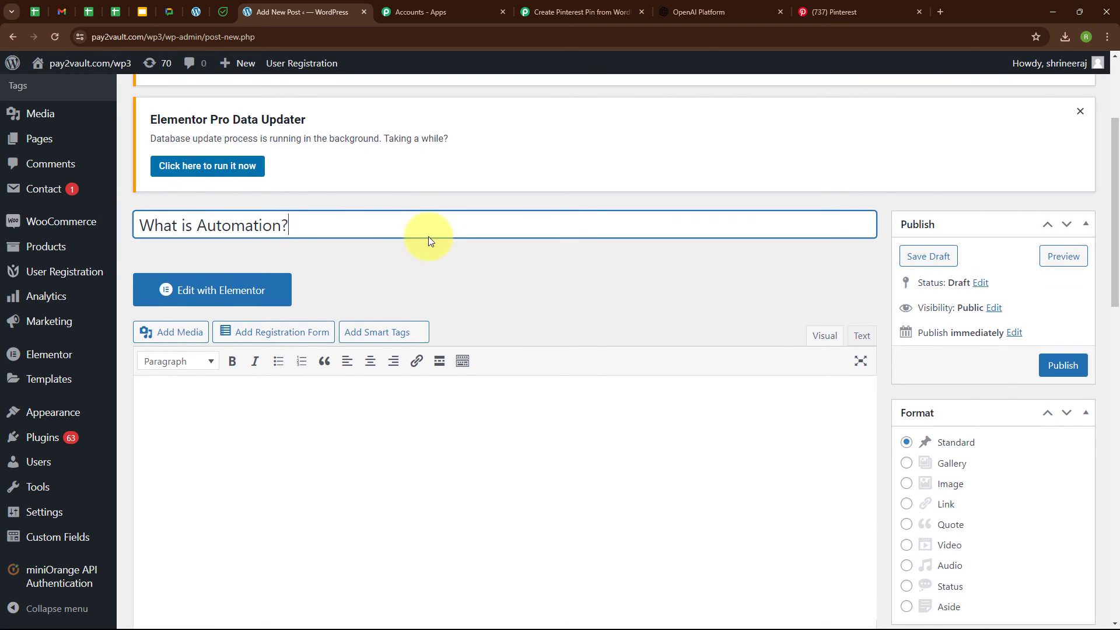
Step: Fill the post body with the multi-paragraph article beginning "Automation refers to the technology and processes used to perform tasks without human intervention"
scroll(428, 236, down, 2)
click(199, 316)
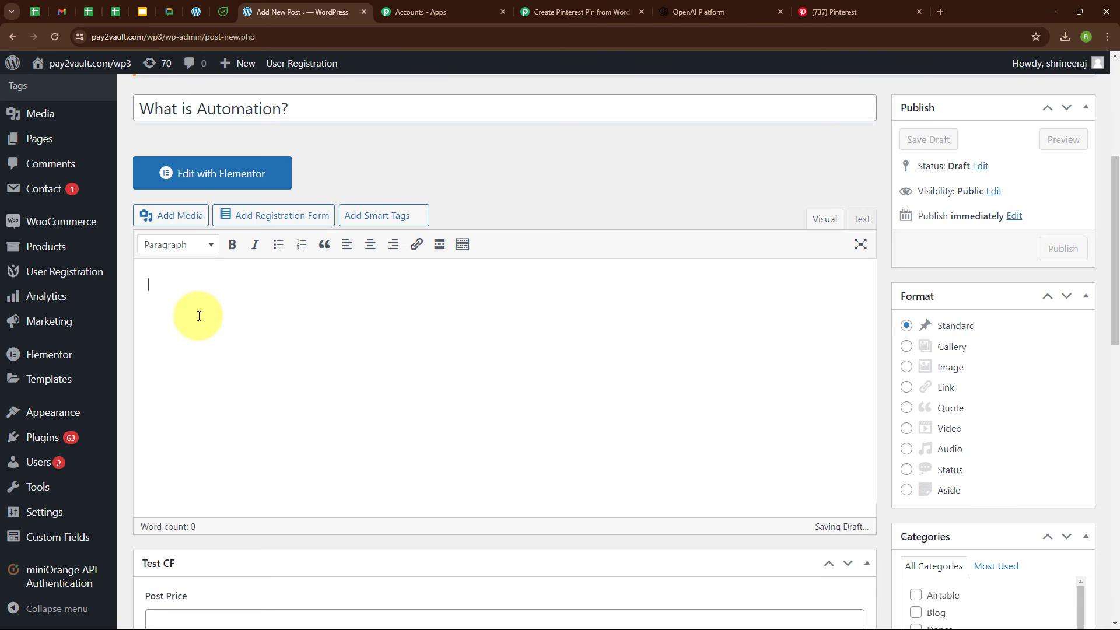
text(Automation refers to the technology and processes used to perform tasks without human intervention, often by employing machinery, computer software, and control systems. It encompasses a wide range of applications from simple mechanization to sophisticated artificial intelligence (AI) systems. Automation is prevalent in various industries including manufacturing, where robotic arms assemble products, and in service sectors, where AI-driven chatbots handle customer inquiries. Historically, automation began with the Industrial Revolution, introducing machinery that enhanced production efficiency. Over time, advancements in electronics and computing have significantly expanded automation capabilities, allowing for more complex and precise operations. Modern automation includes programmable logic controllers (PLCs), industrial robots, and smart systems that can learn and adapt to changing conditions. The benefits of automation are manifold: increased productivity, higher quality, reduced operational costs, and improved safety by minimizing human exposure to hazardous environments. However, it also presents challenges such as job displacement and the need for workers to acquire new skills. In the digital age, automation is increasingly intertwined with information technology, leading to the development of the Internet of Things (IoT), where devices communicate and operate autonomously over networks. This integration paves the way for smart cities, automated homes, and advanced logistics systems. Overall, automation continues to transform industries and daily life, driving innovation while prompting discussions about its socio-economic impacts and the future of work.)
Step: Upload the automation picture "images (1)" from the Downloads folder and set it as the post's featured image
scroll(567, 465, down, 12)
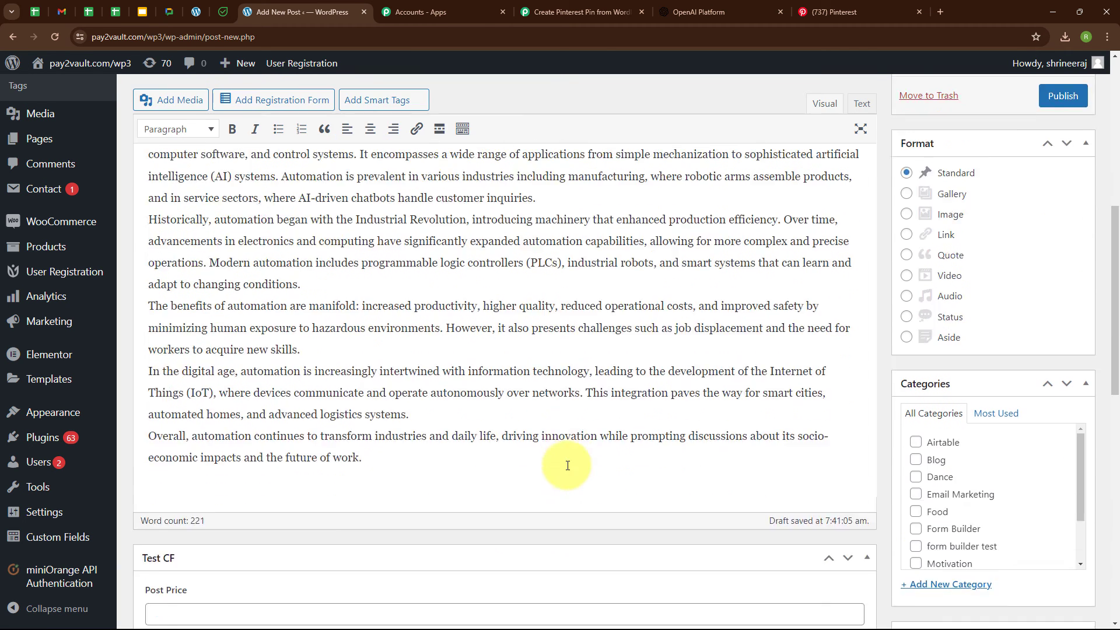
scroll(649, 369, down, 3)
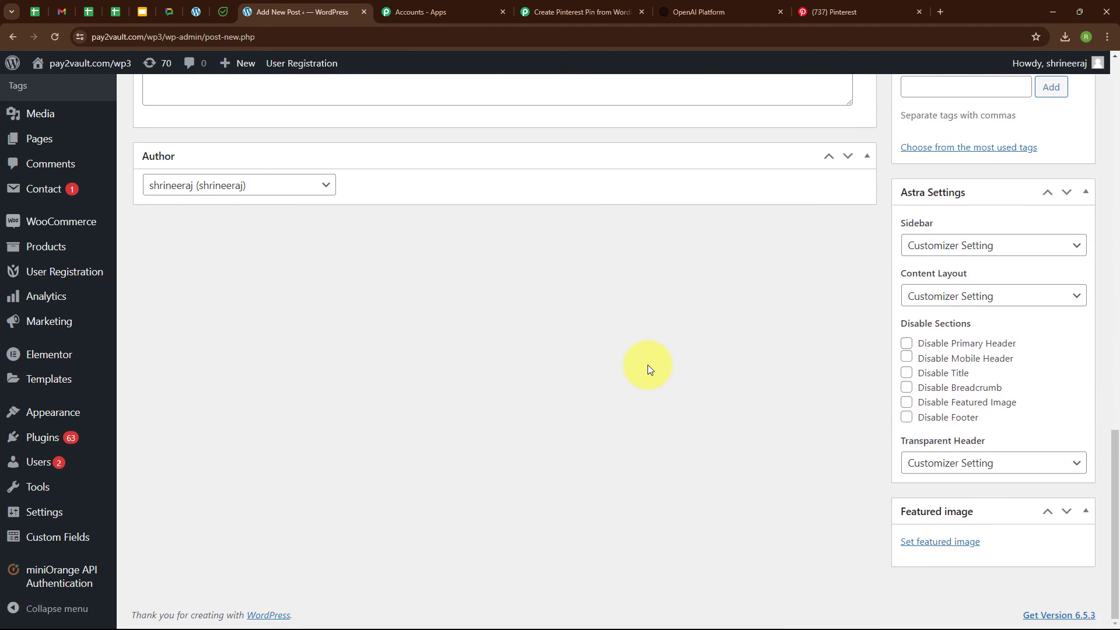
click(937, 545)
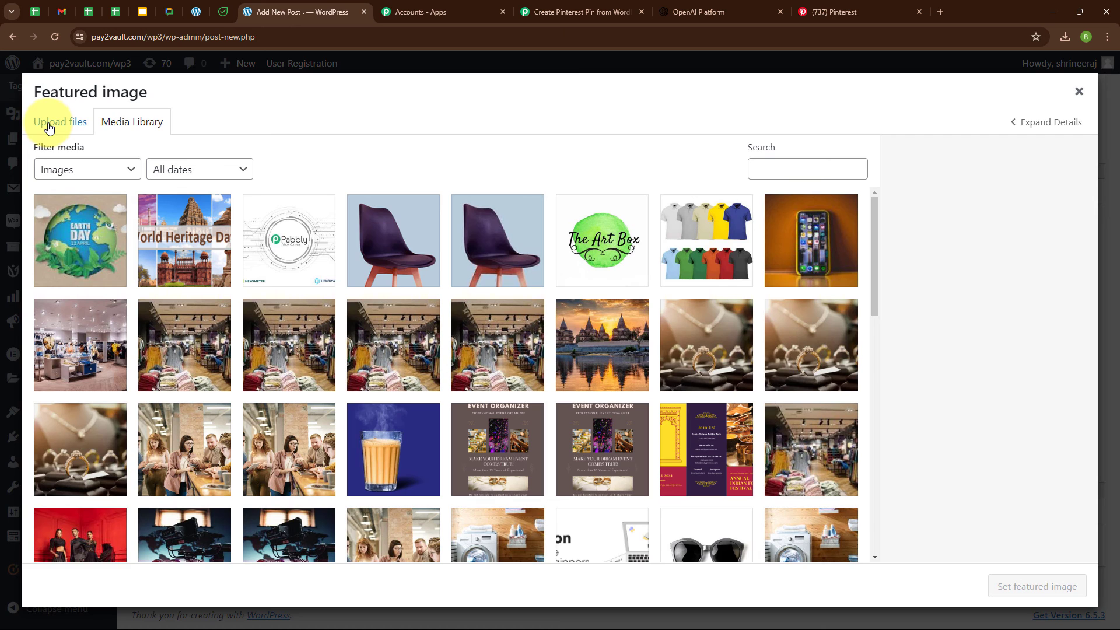
click(52, 123)
click(549, 349)
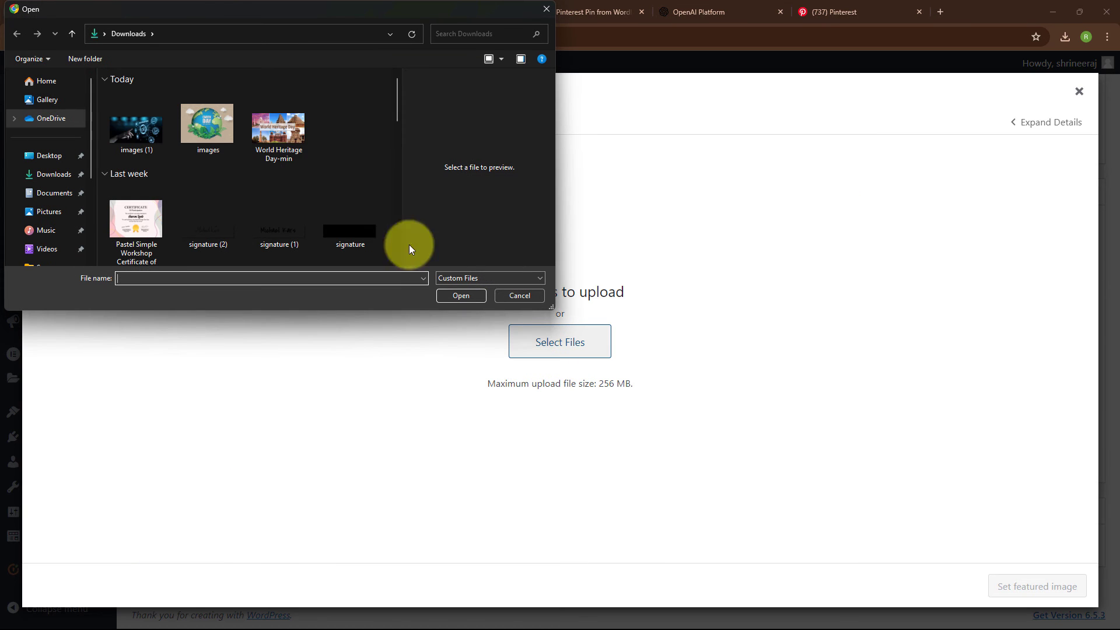
double_click(124, 132)
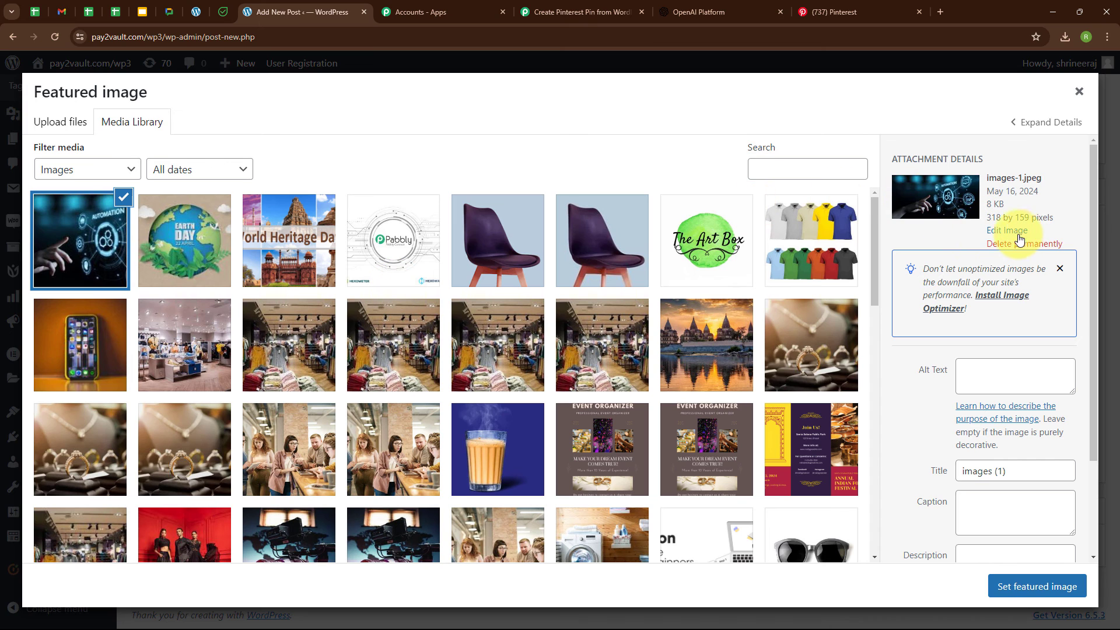
click(1065, 587)
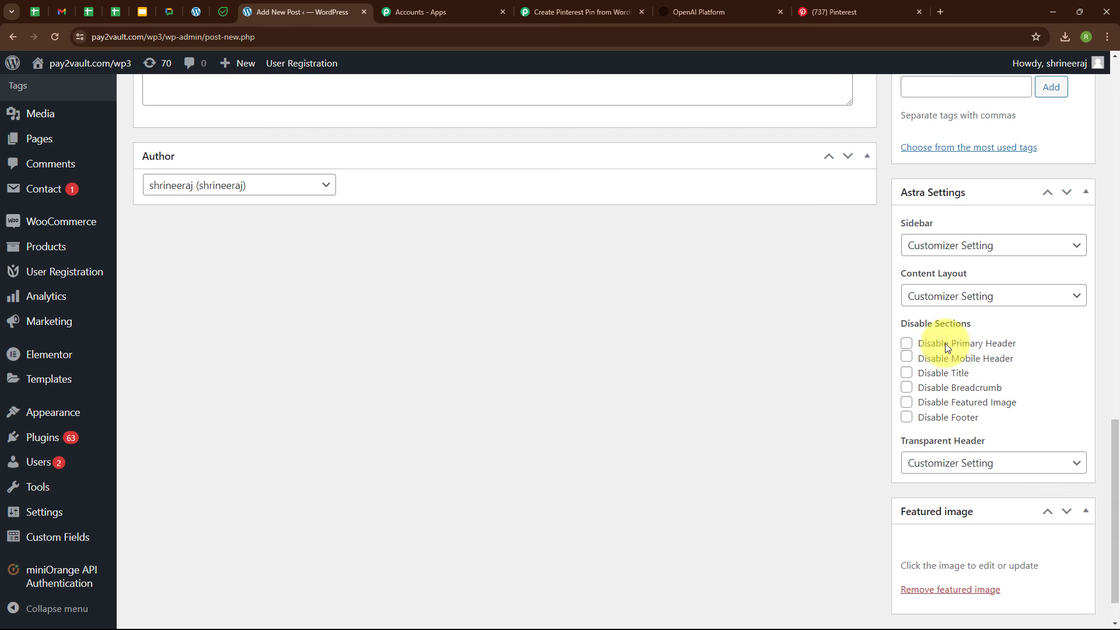
scroll(549, 225, down, 2)
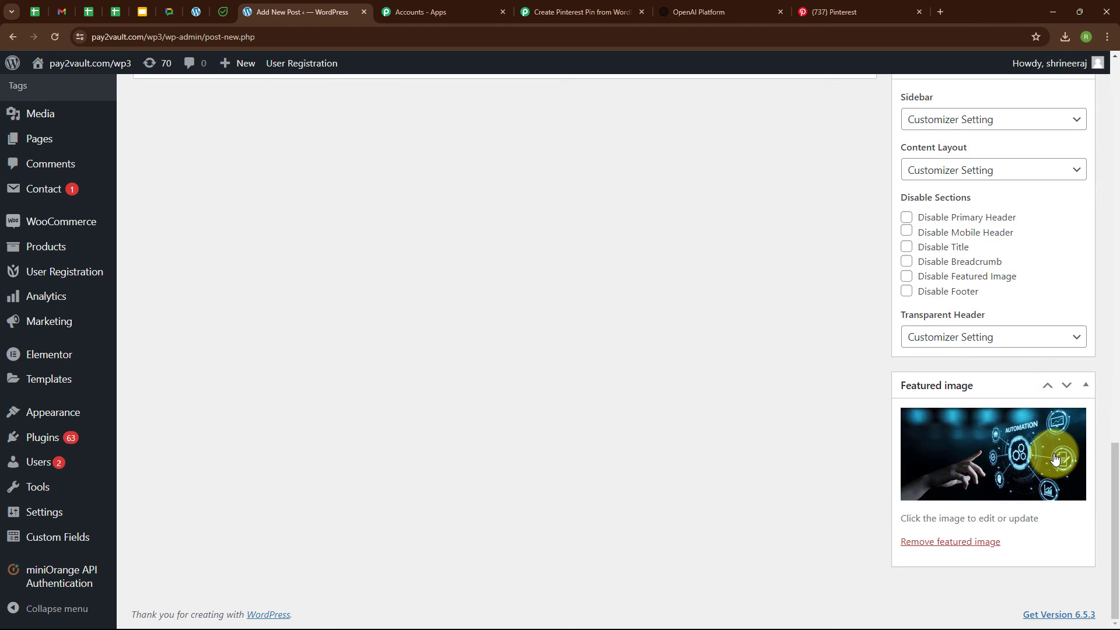
Step: Publish the "What is Automation?" post and check its publication status
scroll(722, 278, up, 15)
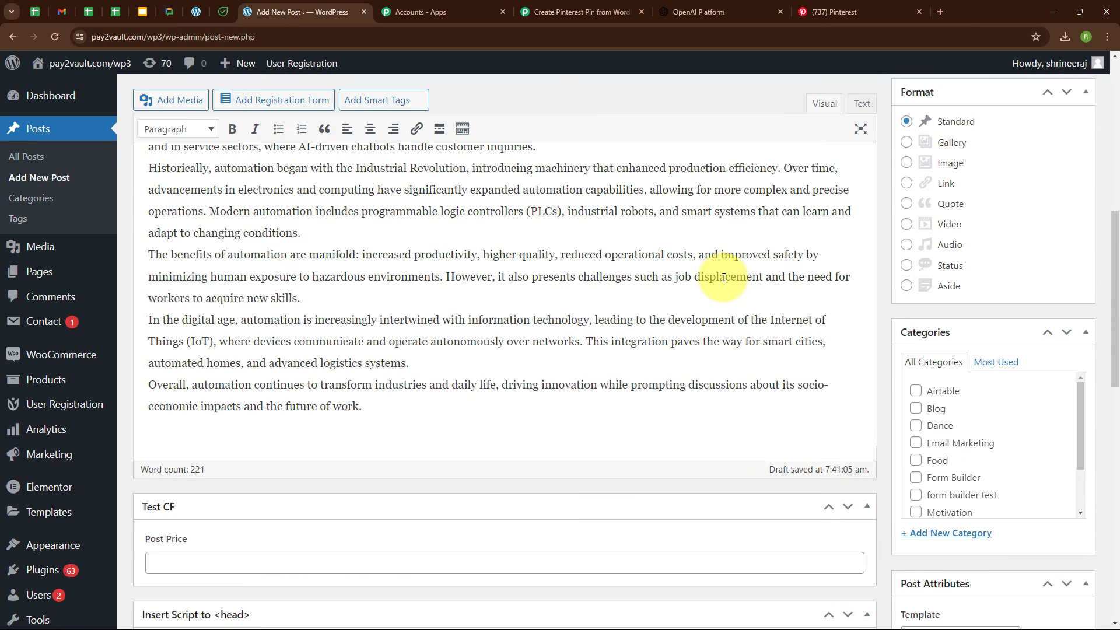
scroll(722, 278, up, 2)
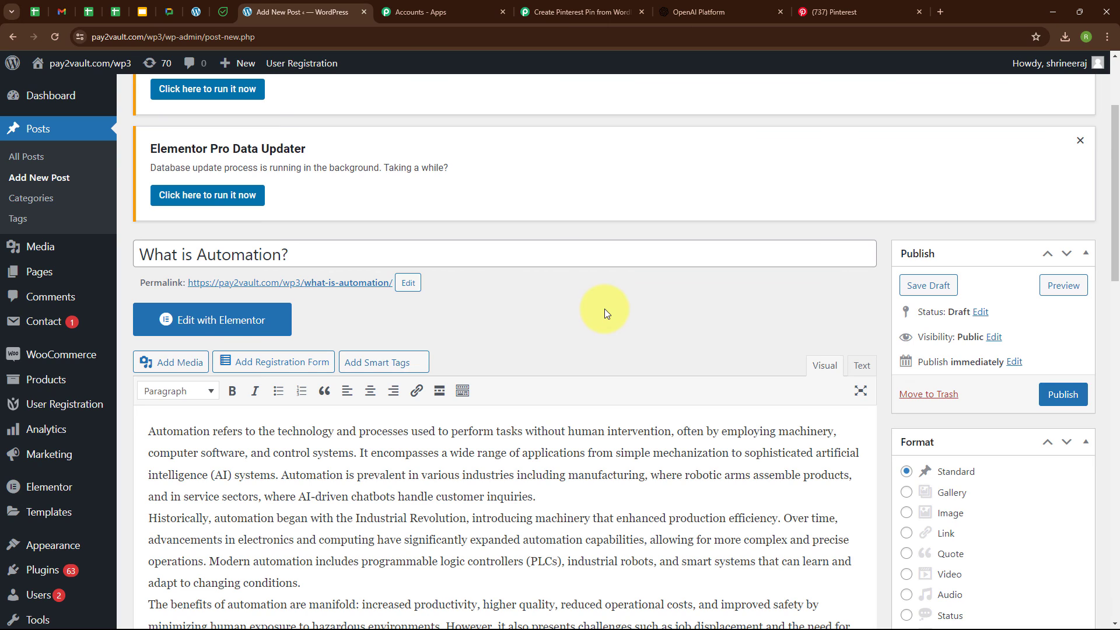
click(1064, 395)
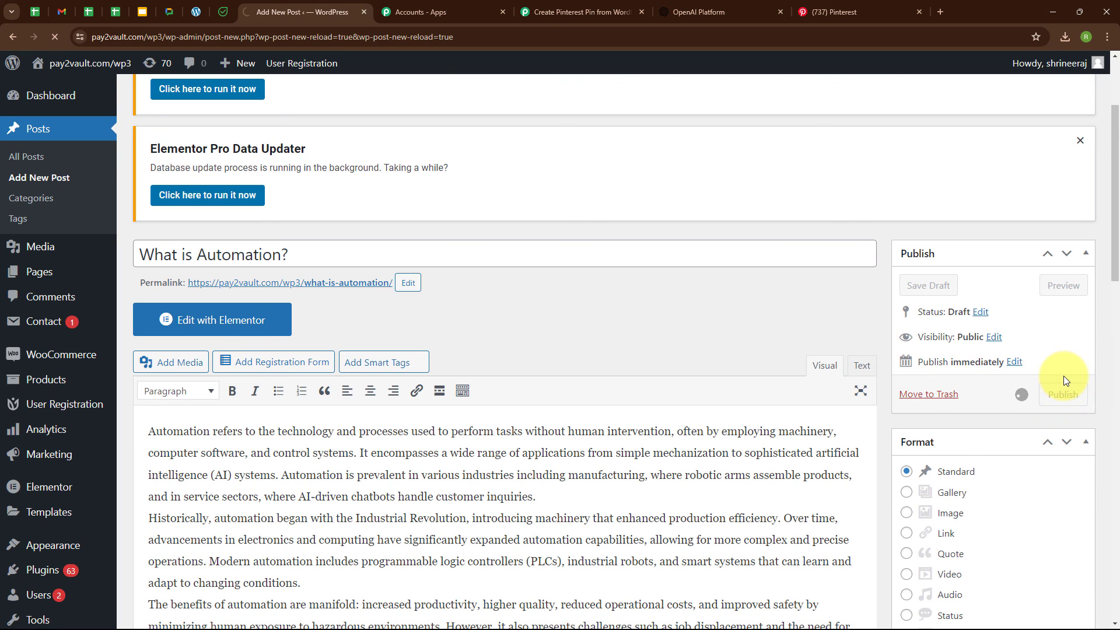
scroll(757, 461, down, 3)
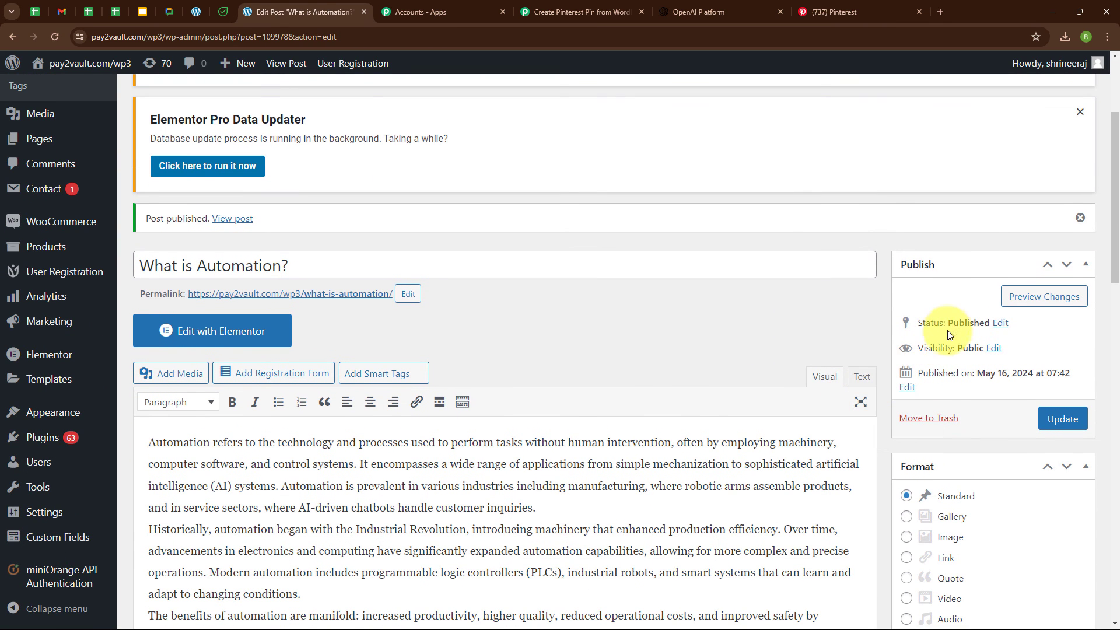
drag(948, 321, 1001, 321)
click(680, 350)
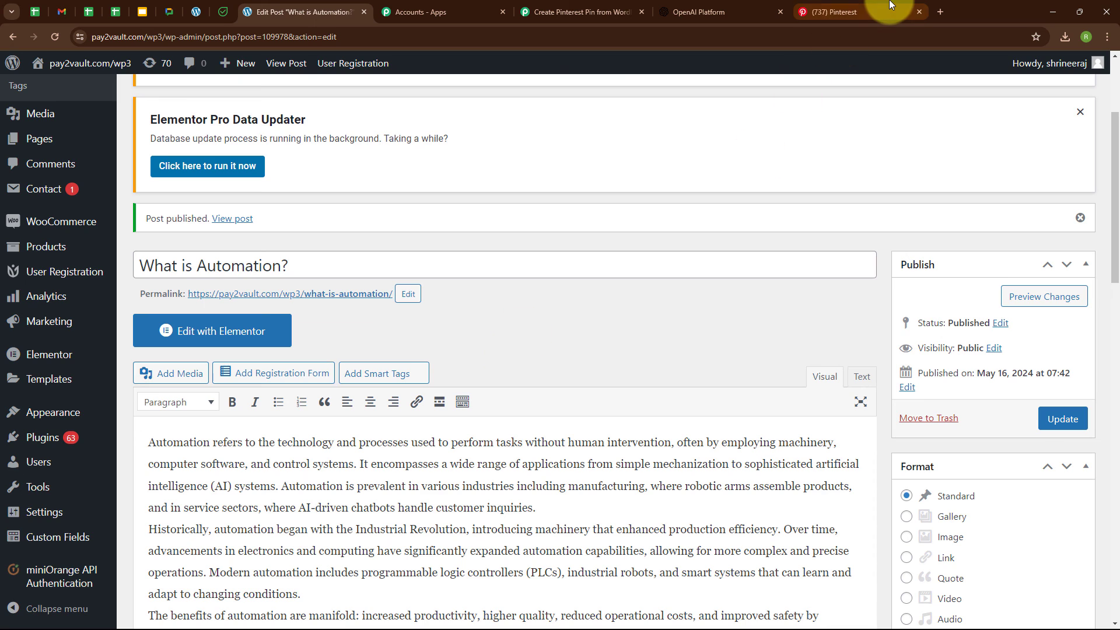
Step: Switch to Pinterest, reload it, check the "What is Automation?" pin's full description in New Board, and return to the Pabbly Connect workflow
click(834, 11)
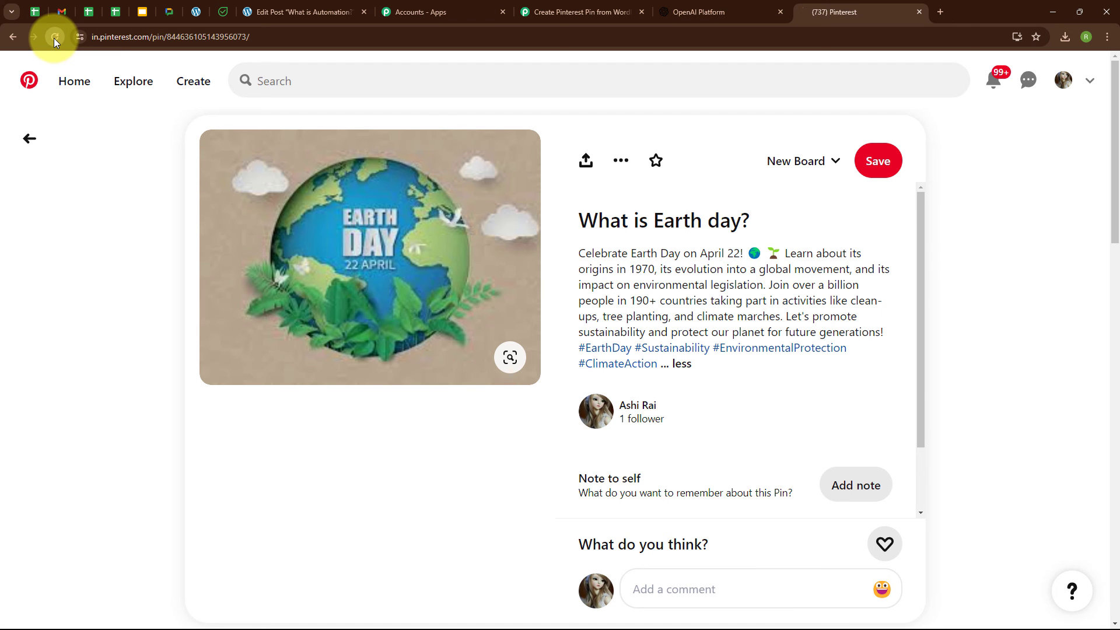
click(54, 37)
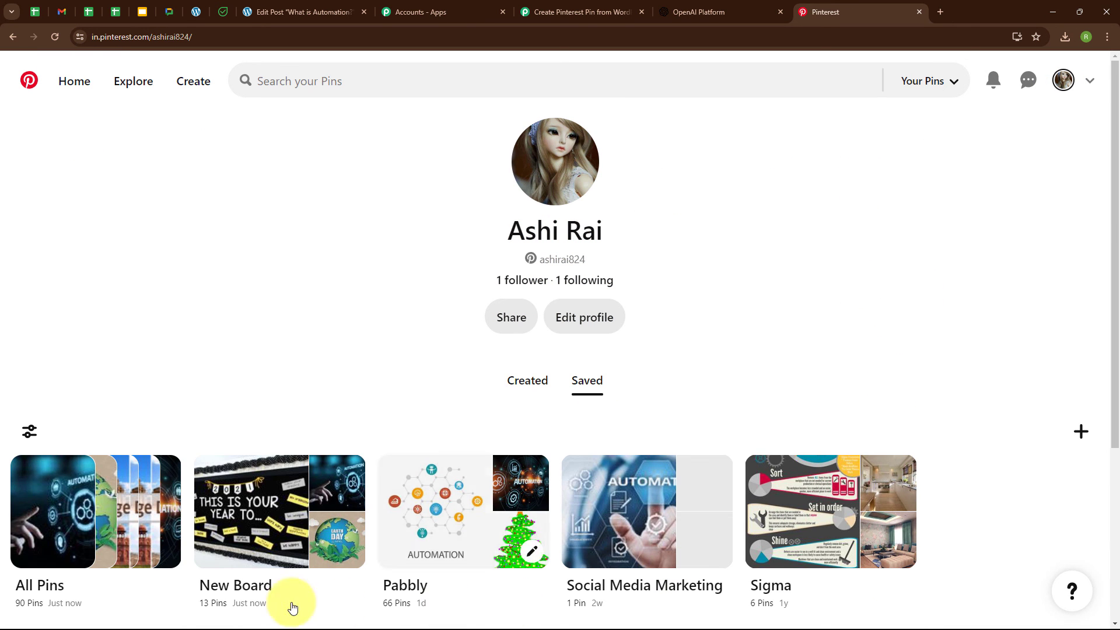
click(247, 503)
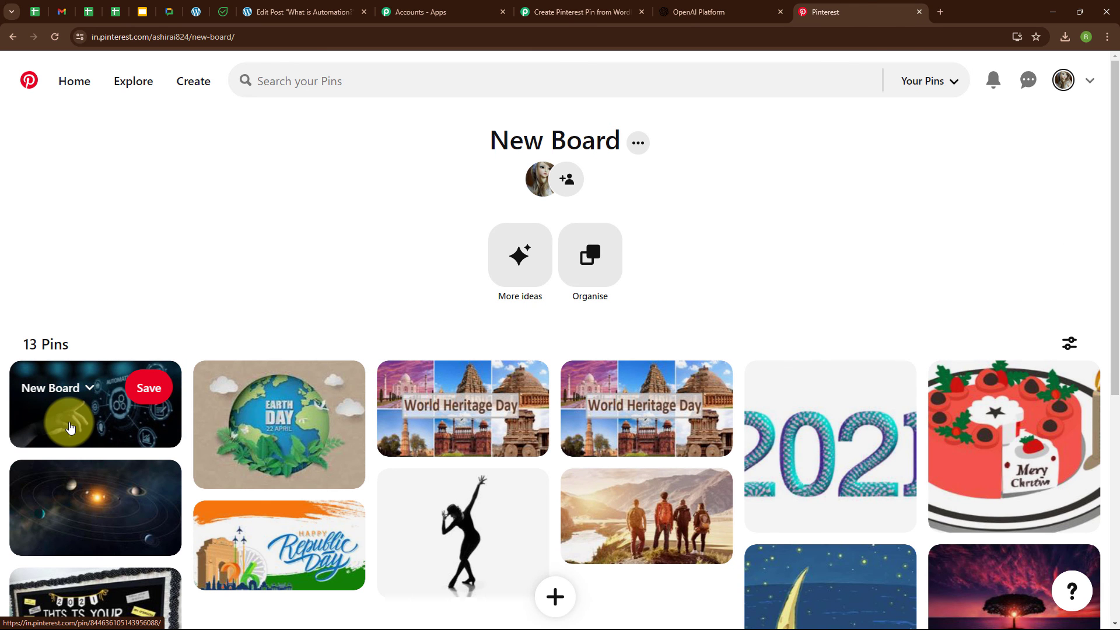
click(69, 417)
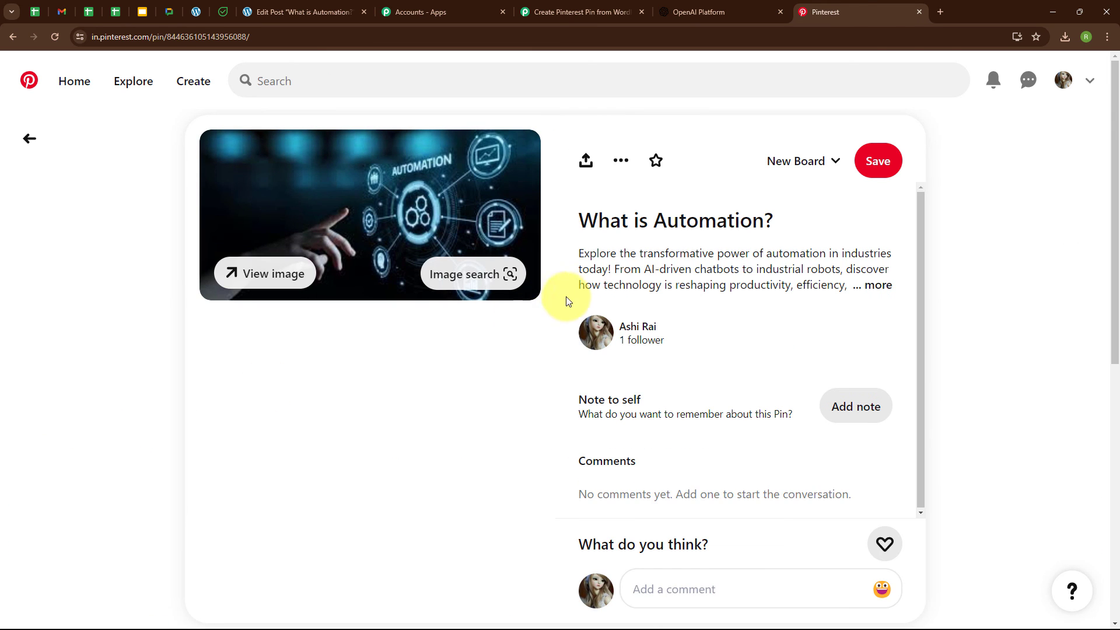
click(872, 286)
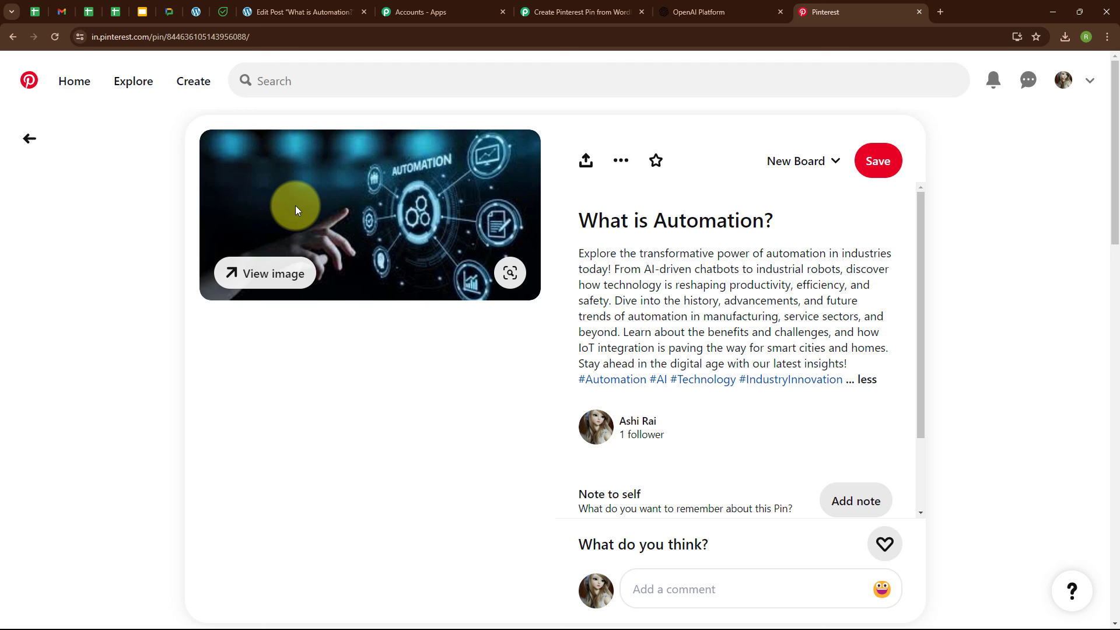
click(596, 6)
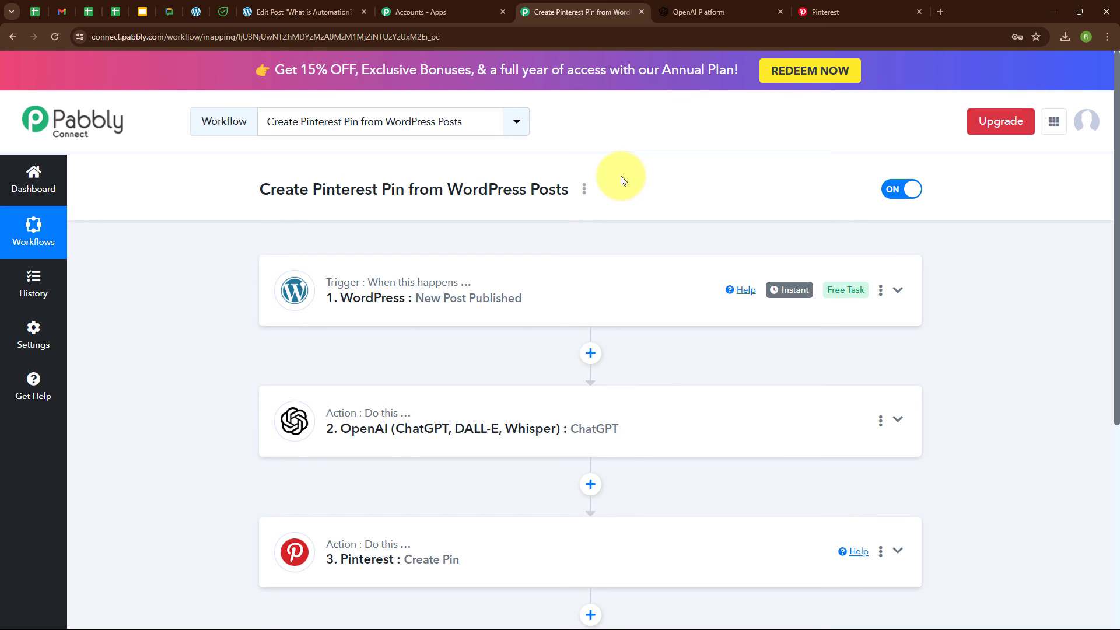